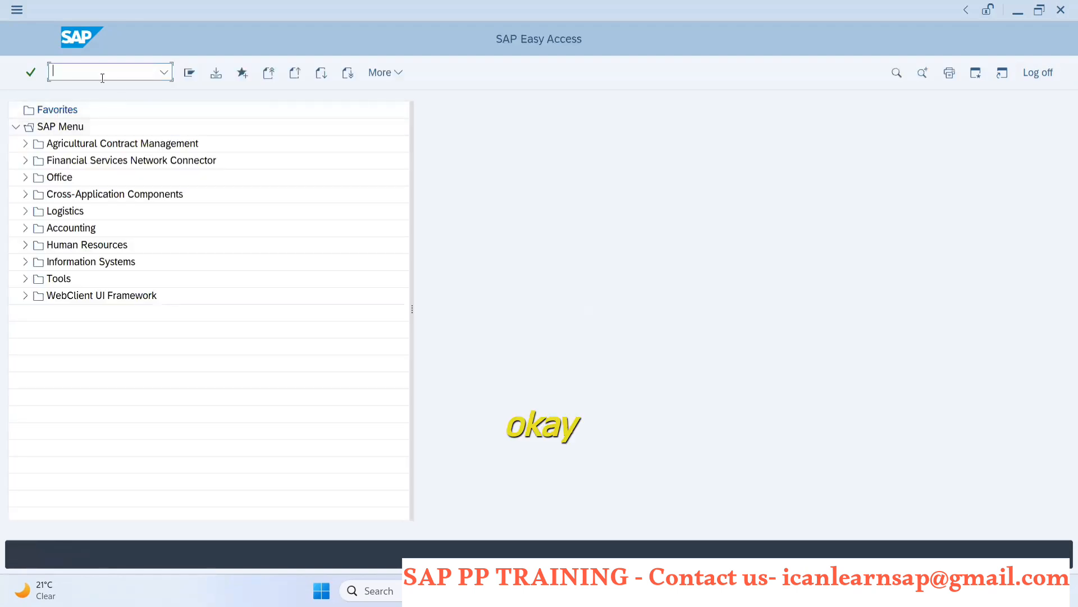
# Open the SAP Calendar main menu with transaction scal.
pyautogui.write('scal')
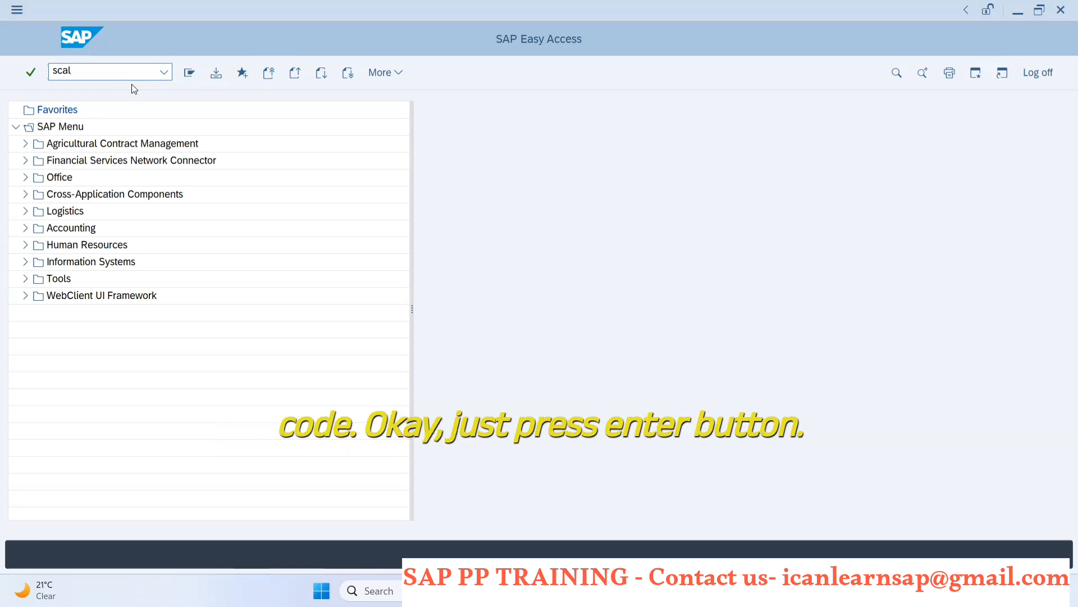
pyautogui.press('Return')
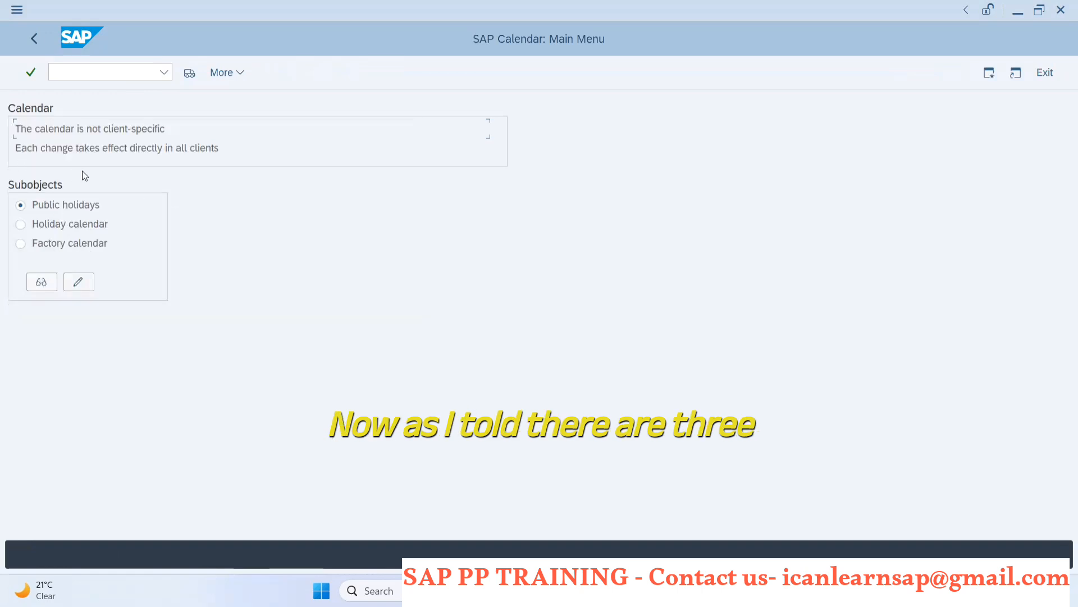
# Check the Master of Factory Calendar slide in PowerPoint, and return to the SAP Calendar main menu.
pyautogui.hotkey('alt', 'Tab')
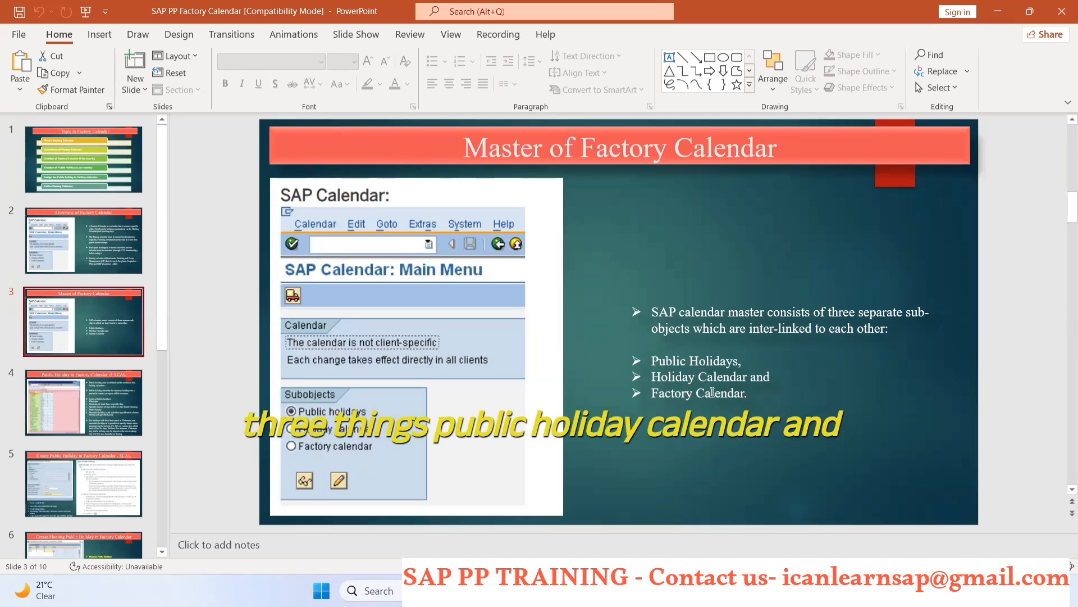
pyautogui.hotkey('alt', 'Tab')
pyautogui.press('F10')
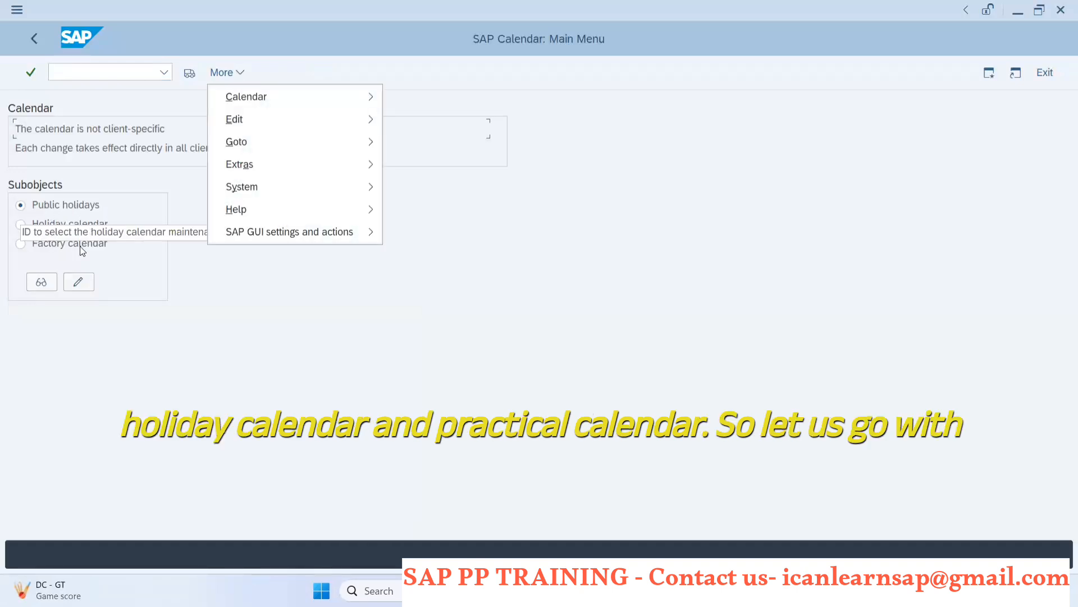
pyautogui.press('Escape')
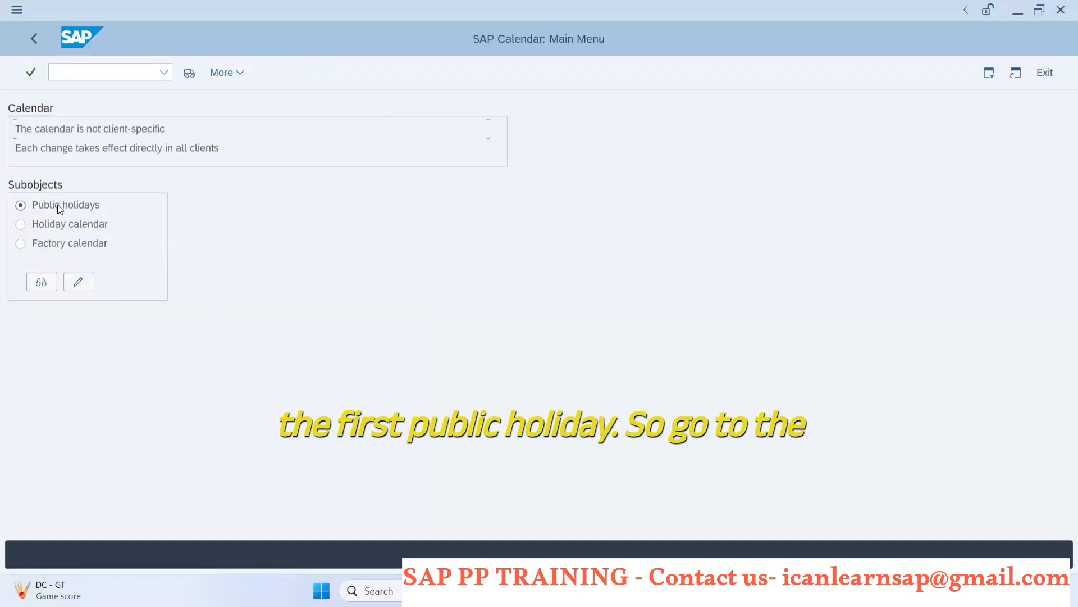
# Open the public holidays in change mode and start creating a new public holiday.
pyautogui.click(78, 281)
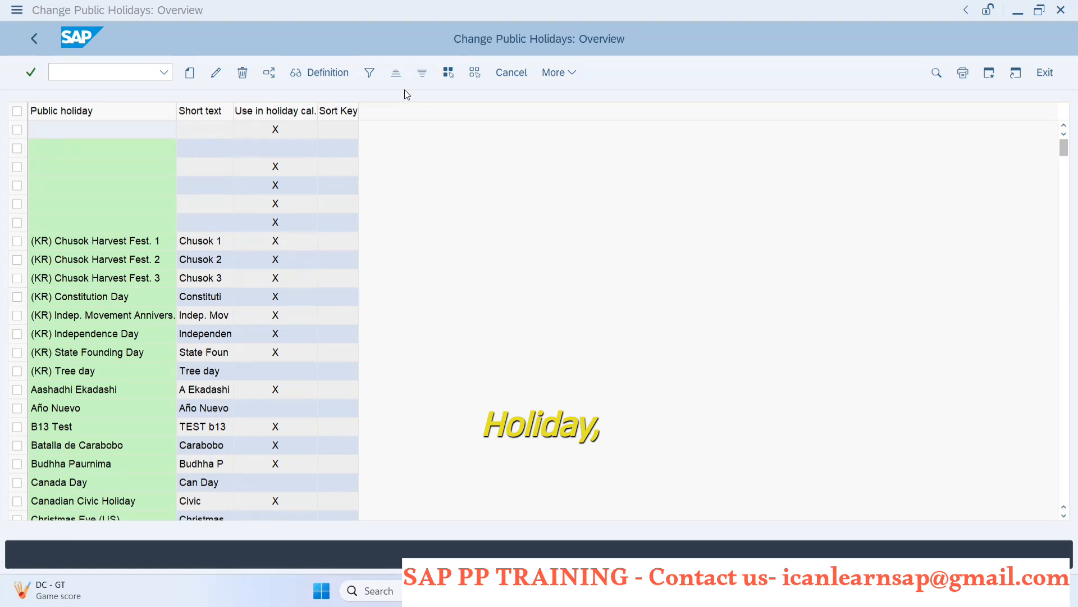
pyautogui.click(189, 72)
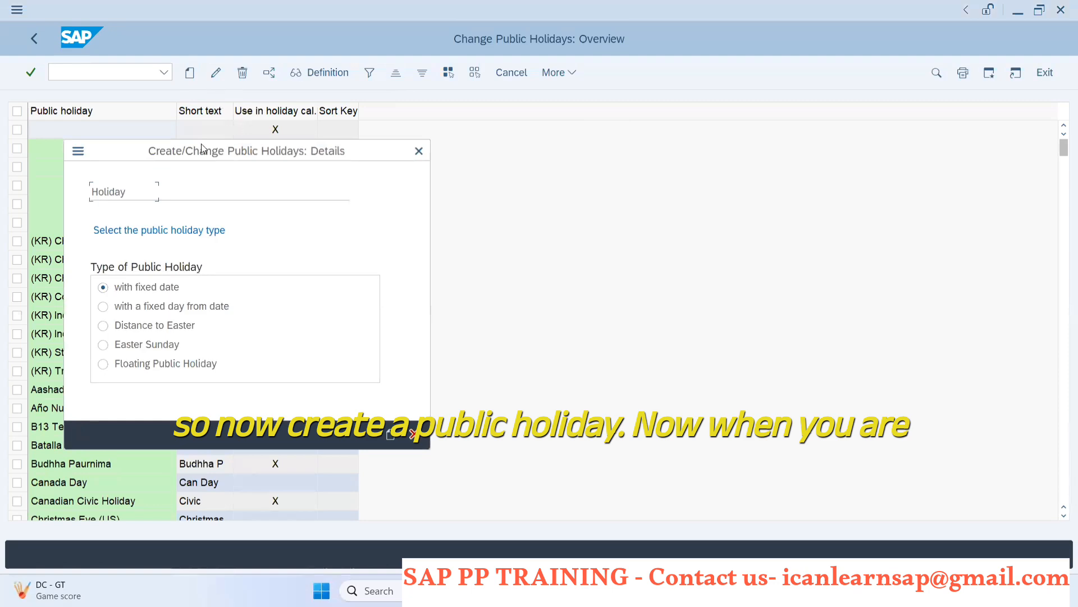
pyautogui.moveTo(202, 147); pyautogui.dragTo(418, 127)
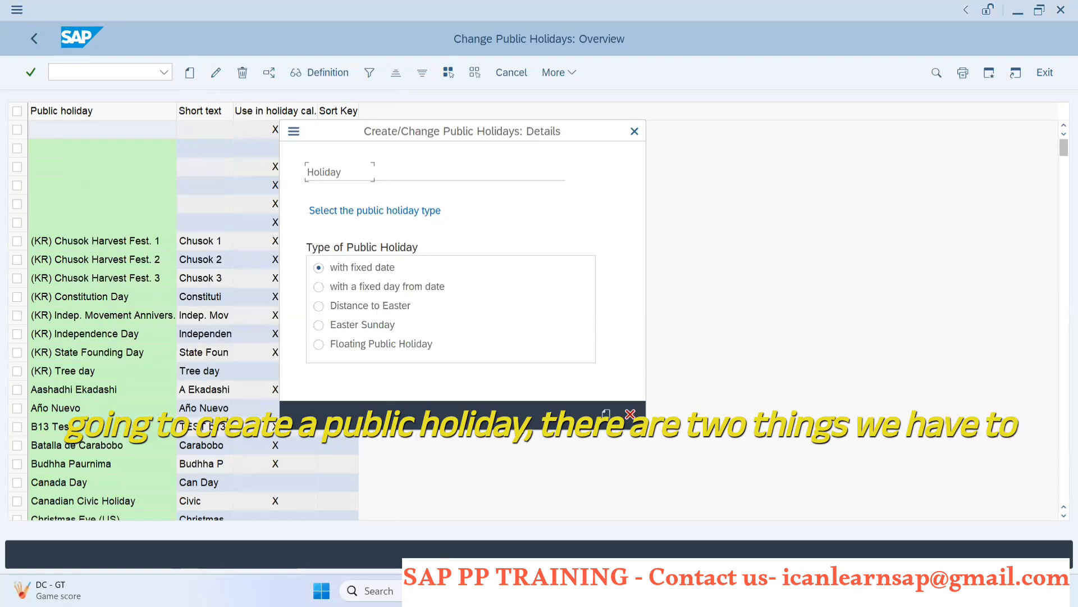
# Read the PowerPoint slide on the types of public holidays, and return to the new holiday in SAP.
pyautogui.click(671, 494)
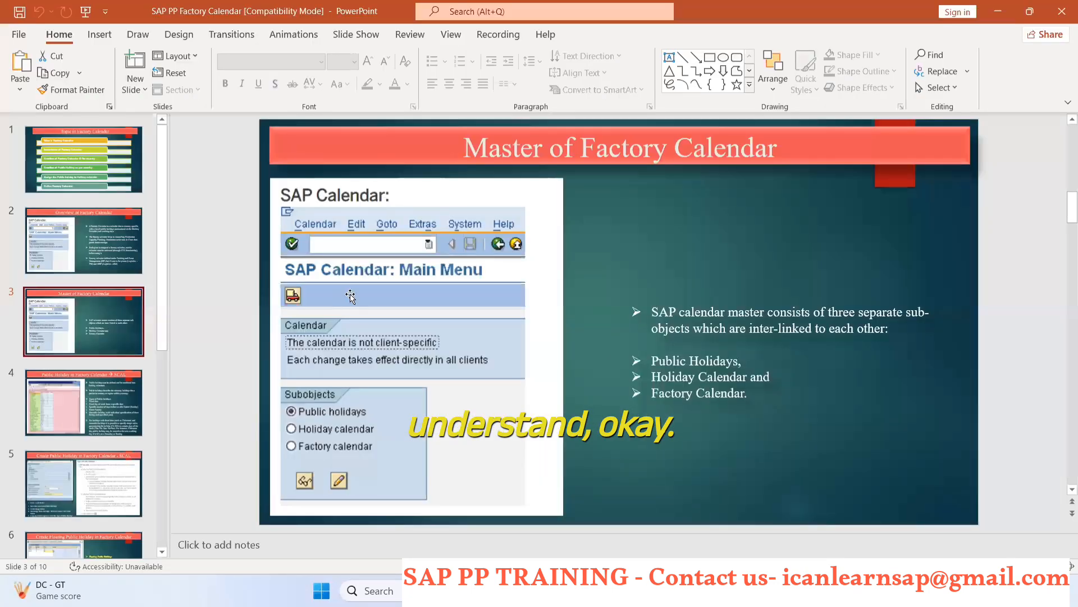
pyautogui.click(48, 392)
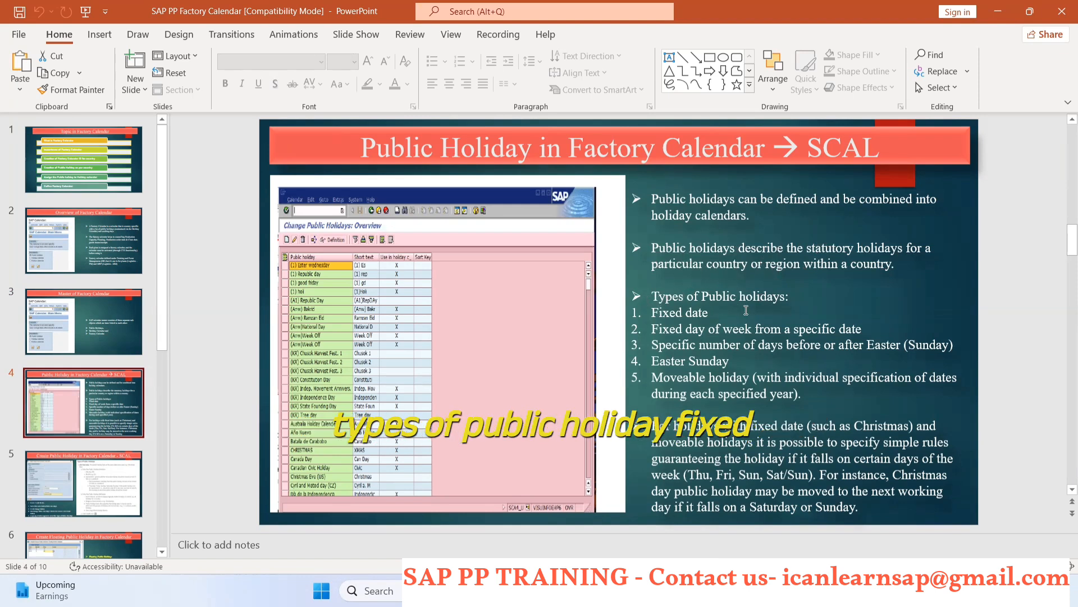
pyautogui.hotkey('alt', 'Tab')
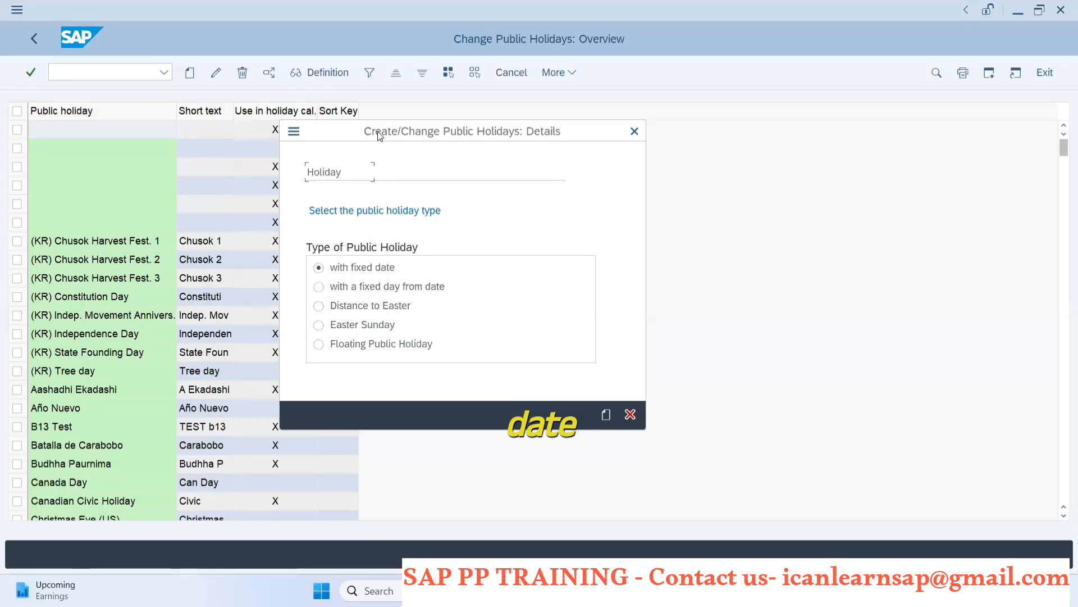
# Create the public holiday with a fixed date and set it to day 1, month 05.
pyautogui.moveTo(380, 139); pyautogui.dragTo(562, 144)
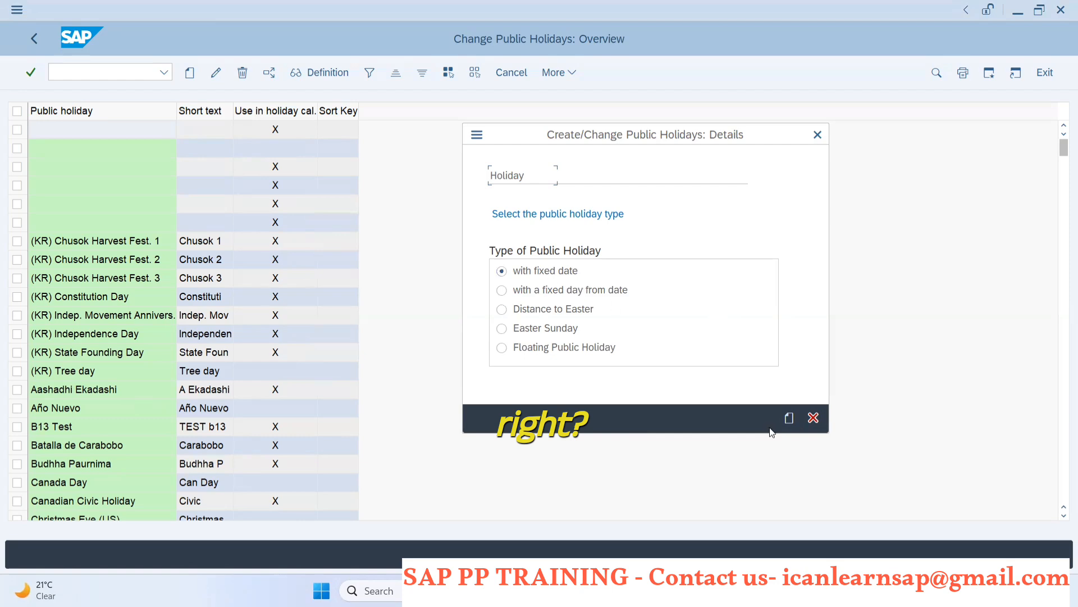
pyautogui.press('Return')
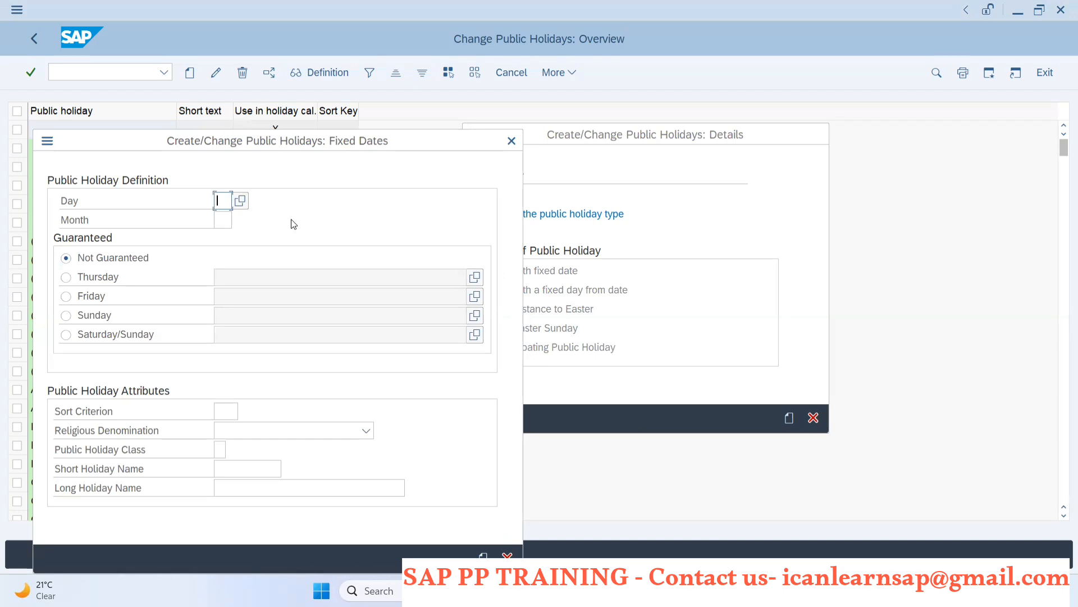
pyautogui.write('2')
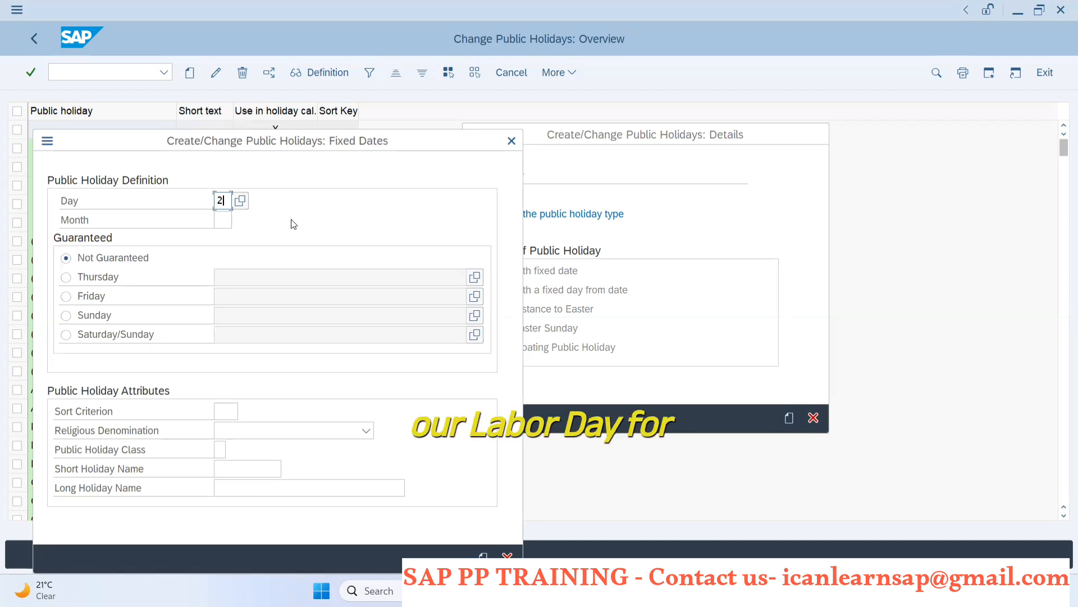
pyautogui.click(225, 220)
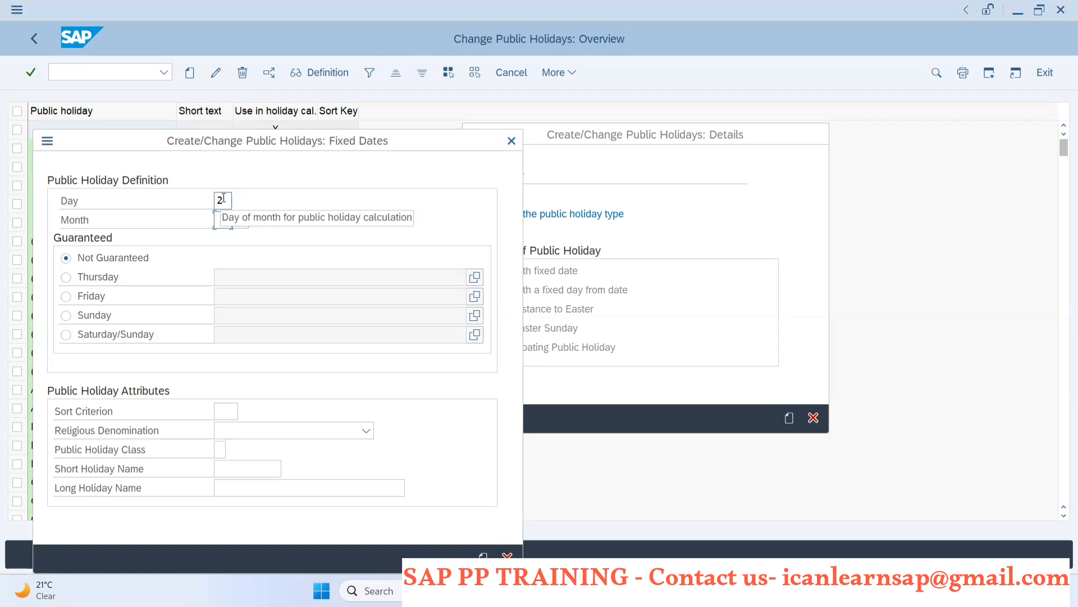
pyautogui.click(230, 203)
pyautogui.press('BackSpace')
pyautogui.write('1')
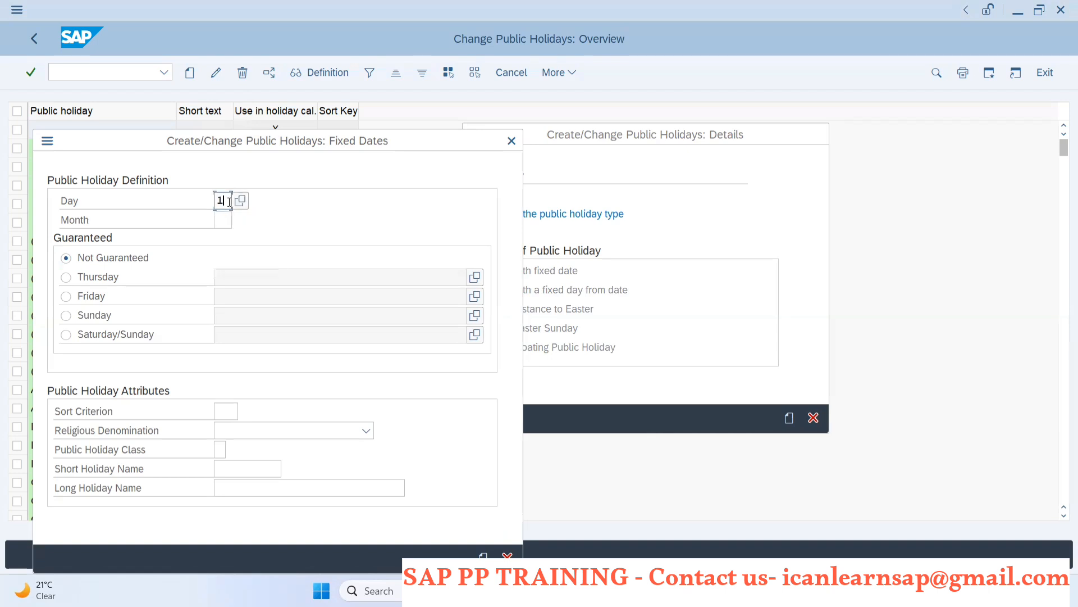
pyautogui.click(219, 217)
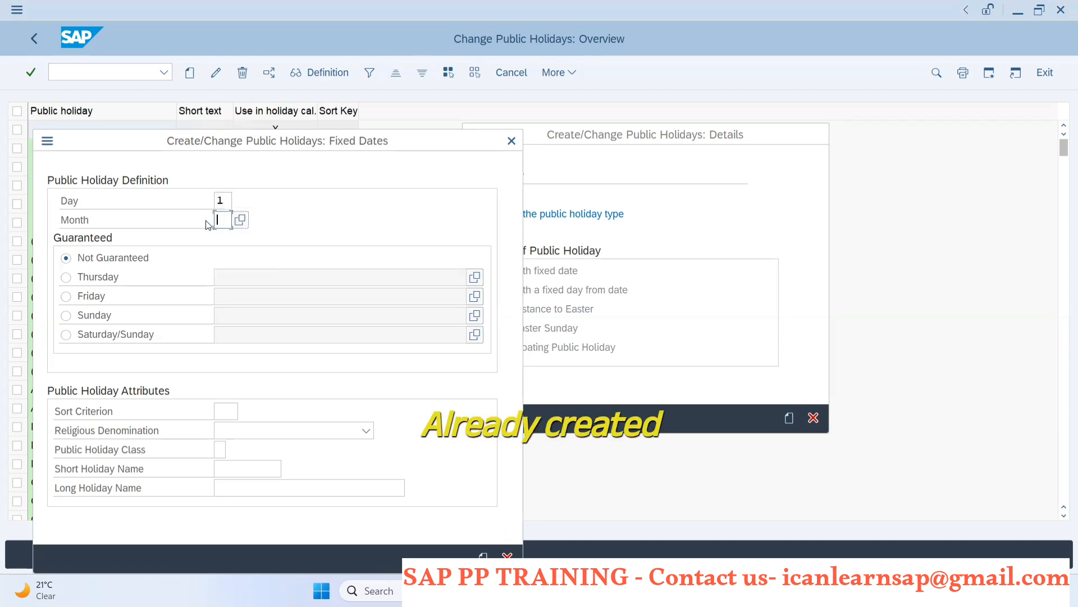
pyautogui.write('05')
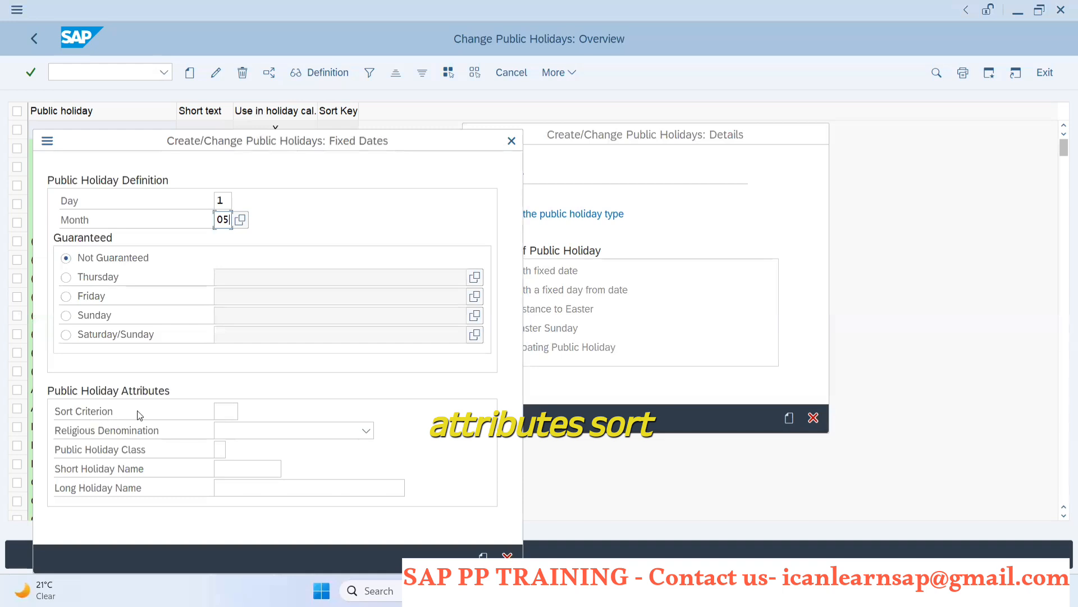
# Assign public holiday class 1 (ordinary public holiday) and enter Labor Day as both the short and long holiday name.
pyautogui.click(230, 414)
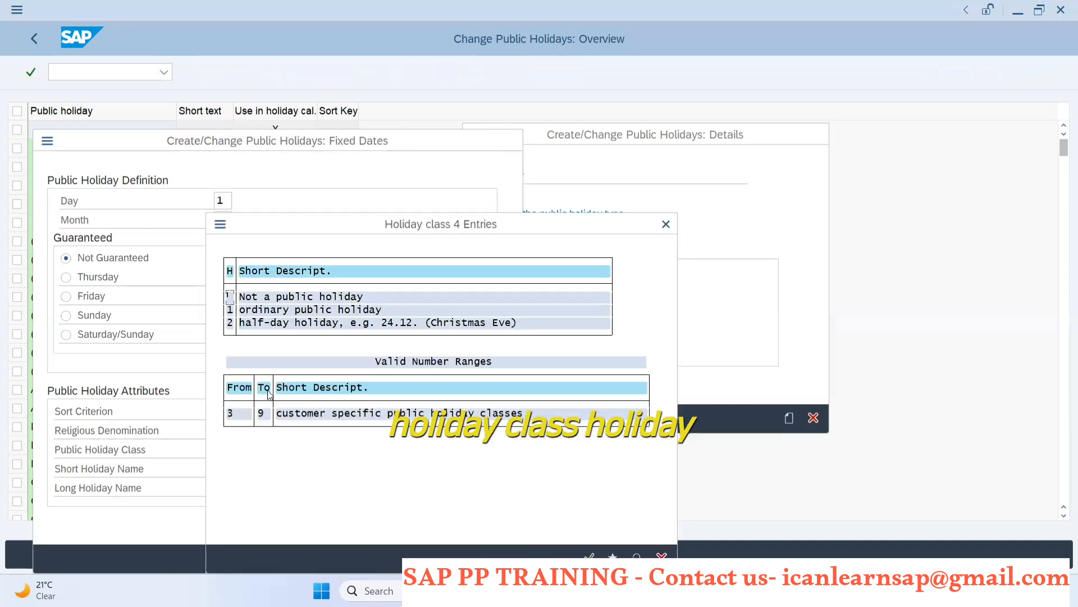
pyautogui.doubleClick(229, 311)
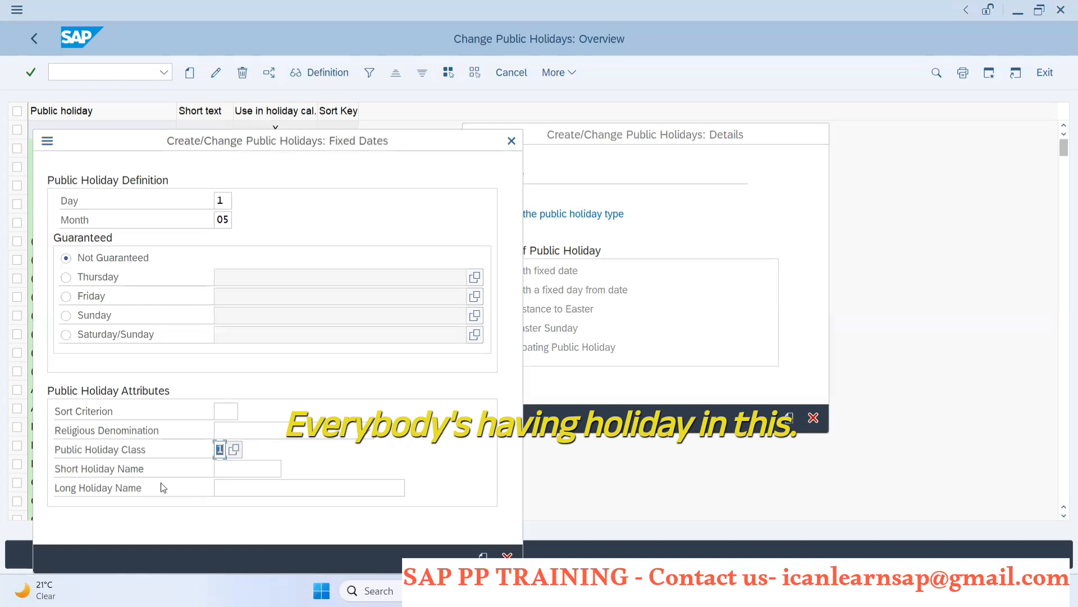
pyautogui.click(225, 468)
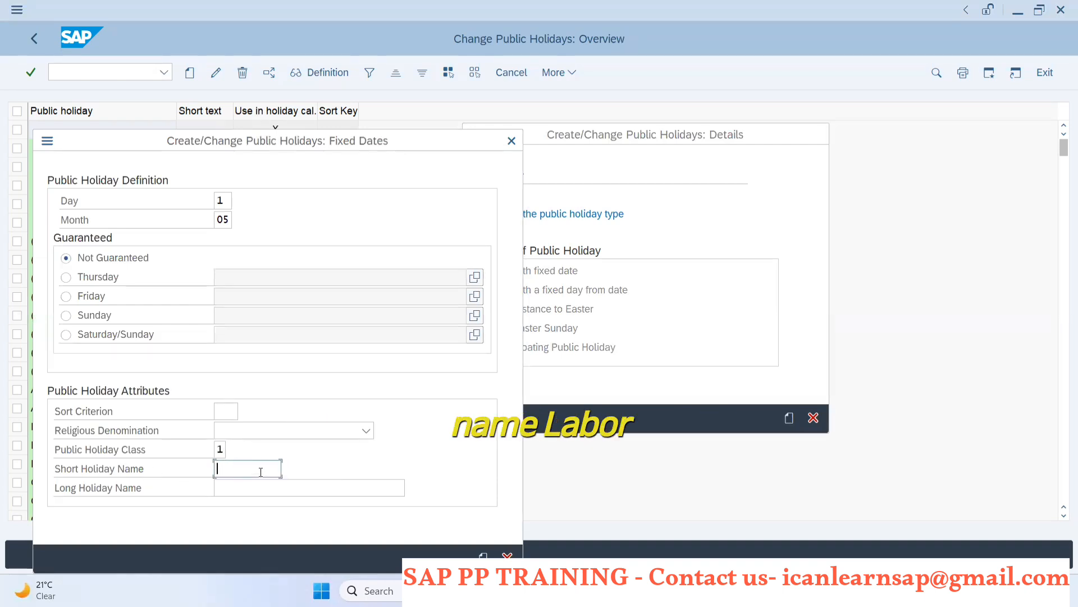
pyautogui.write('Labor Day')
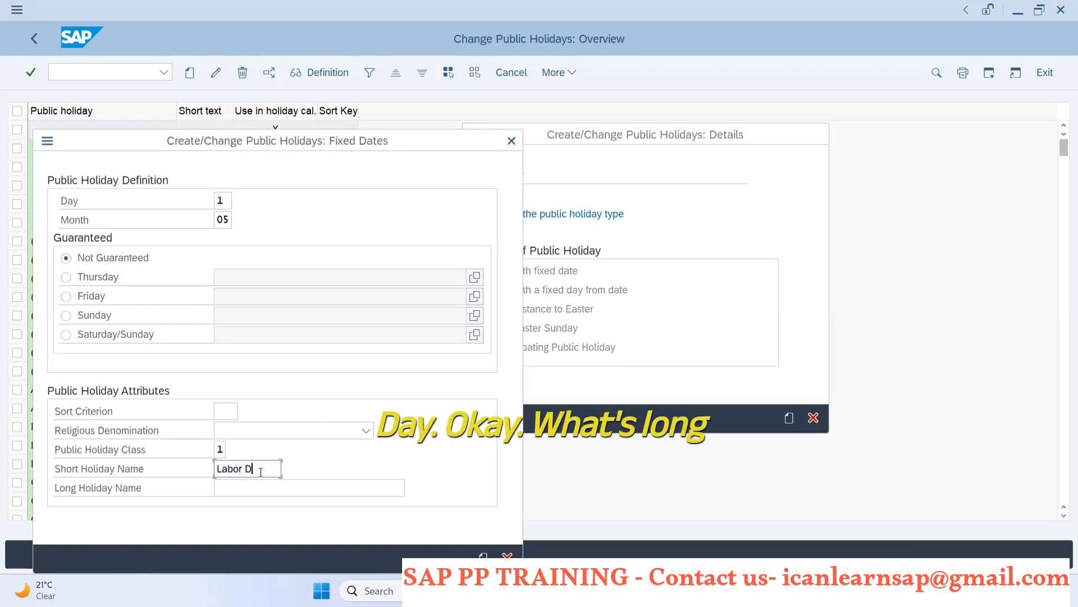
pyautogui.click(239, 489)
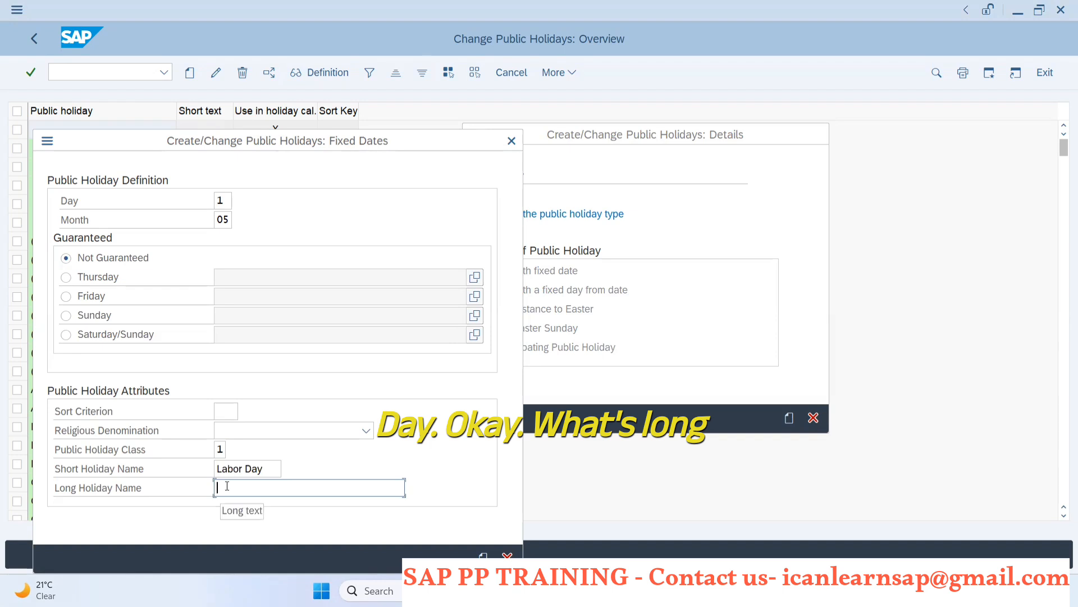
pyautogui.write('L')
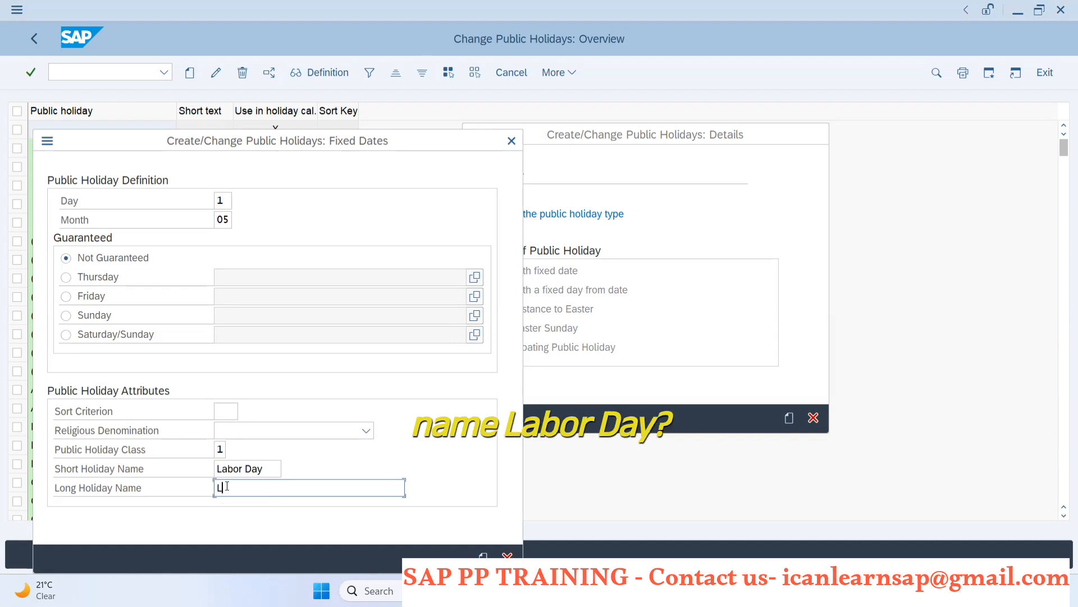
pyautogui.write('abor Day')
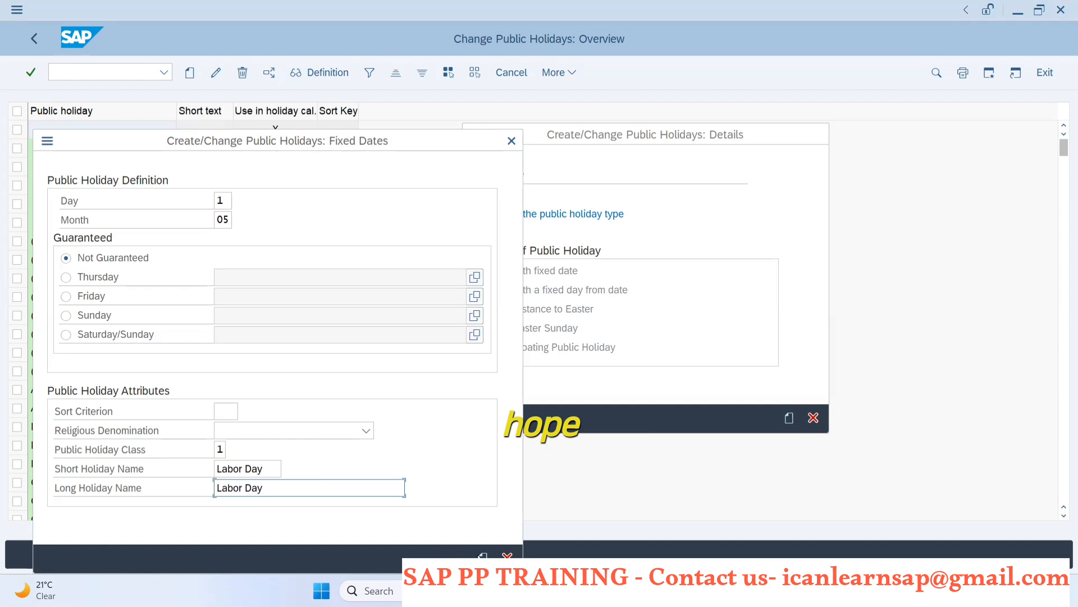
# Try to save the Labor Day holiday dated day 1, month 05, and cancel at the duplicate-rule question.
pyautogui.click(483, 555)
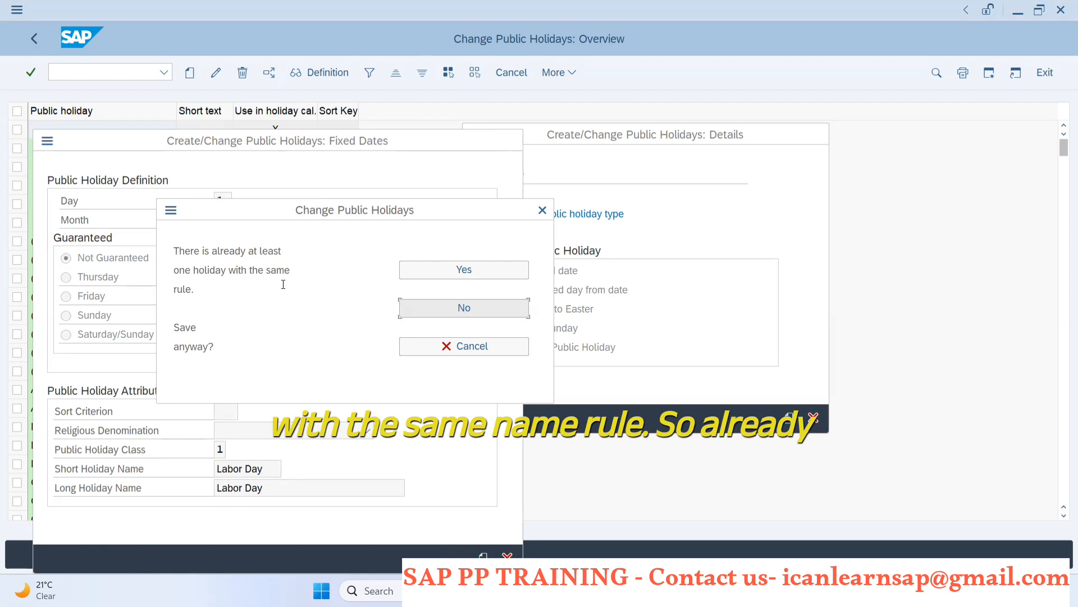
pyautogui.moveTo(356, 214); pyautogui.dragTo(641, 187)
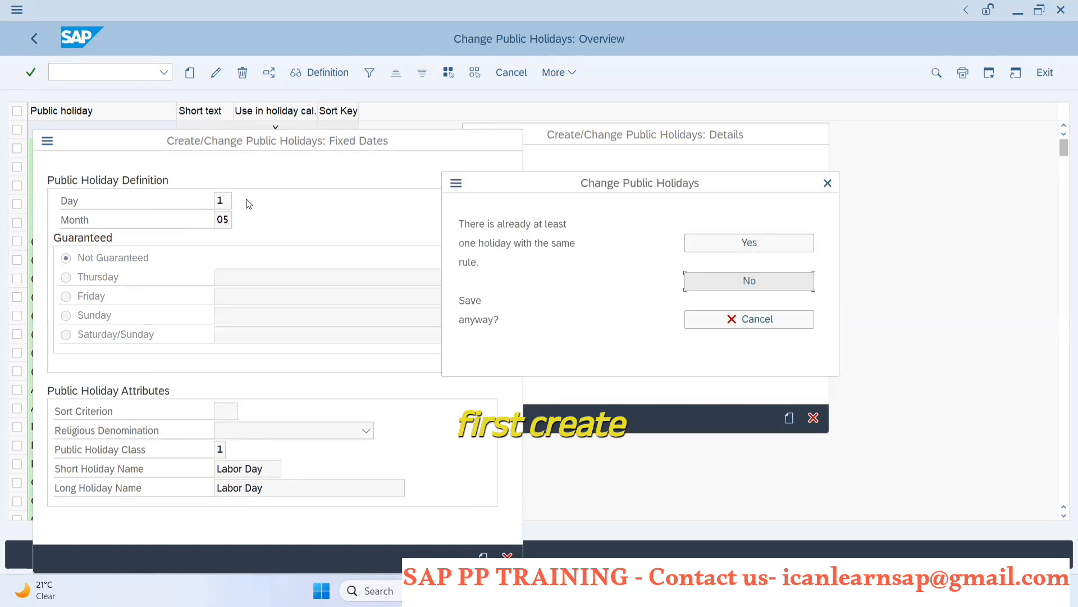
pyautogui.click(746, 323)
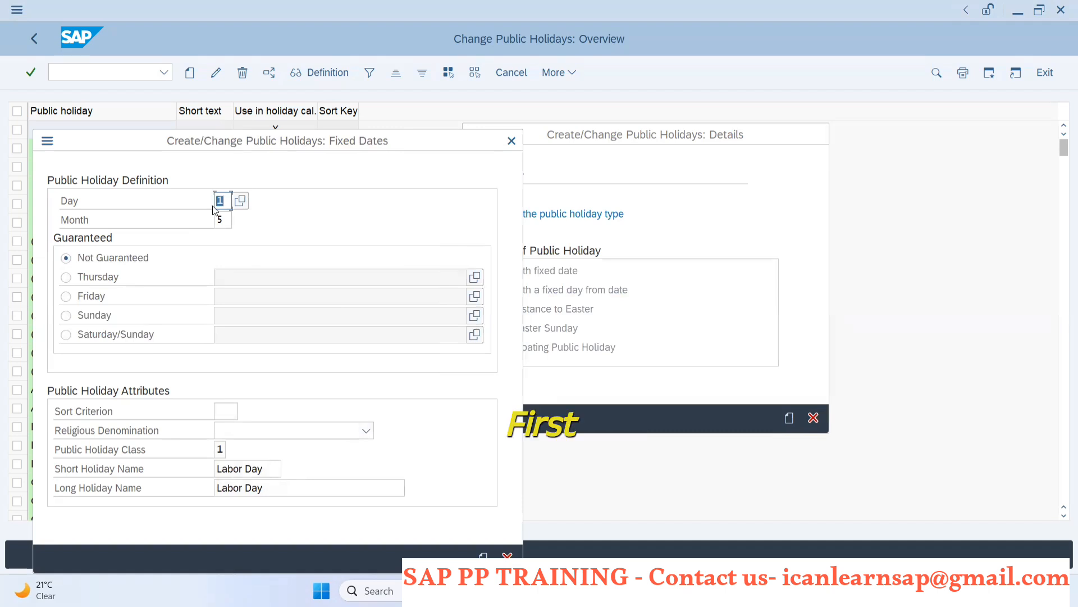
# Set the holiday's day to 2 and its long name to "Labor Day- b14".
pyautogui.press('BackSpace')
pyautogui.write('2')
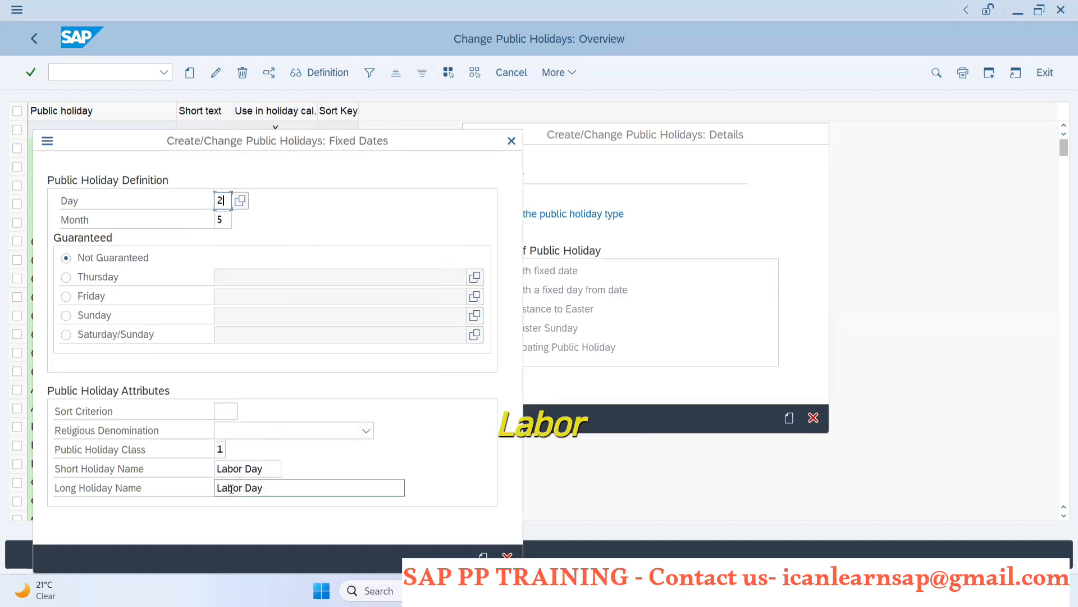
pyautogui.click(273, 483)
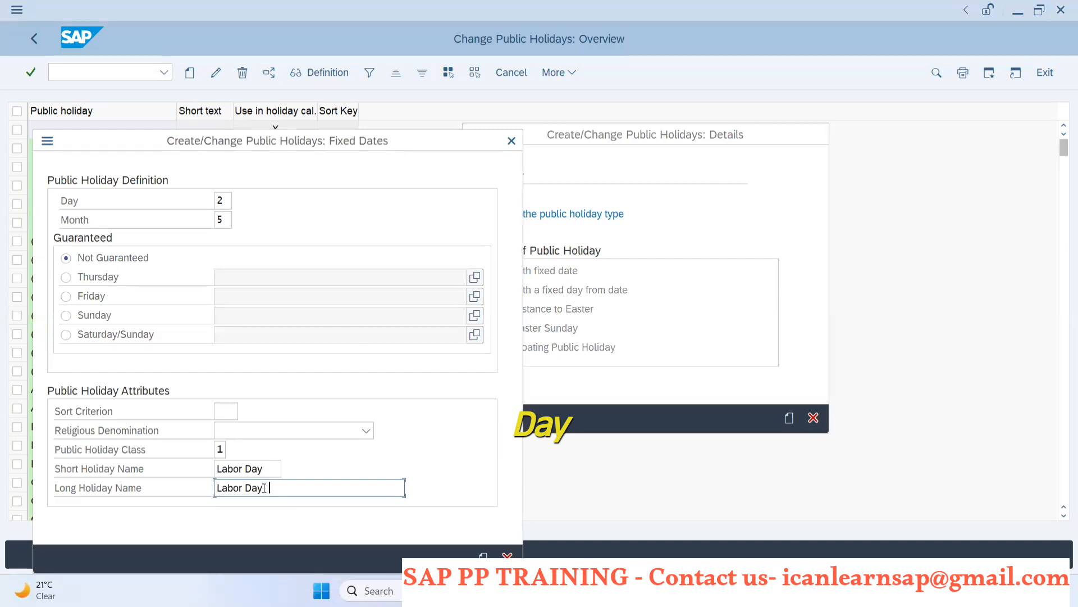
pyautogui.write('b14')
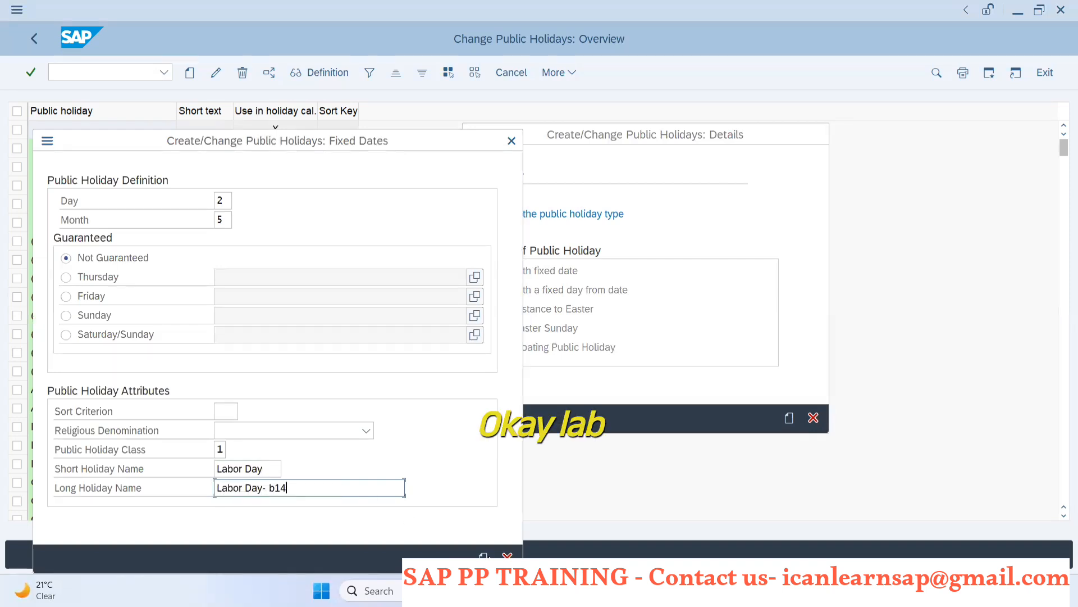
# Create the holiday, accept the transport note, and locate the new Labor Day entry in the public holiday overview.
pyautogui.press('Return')
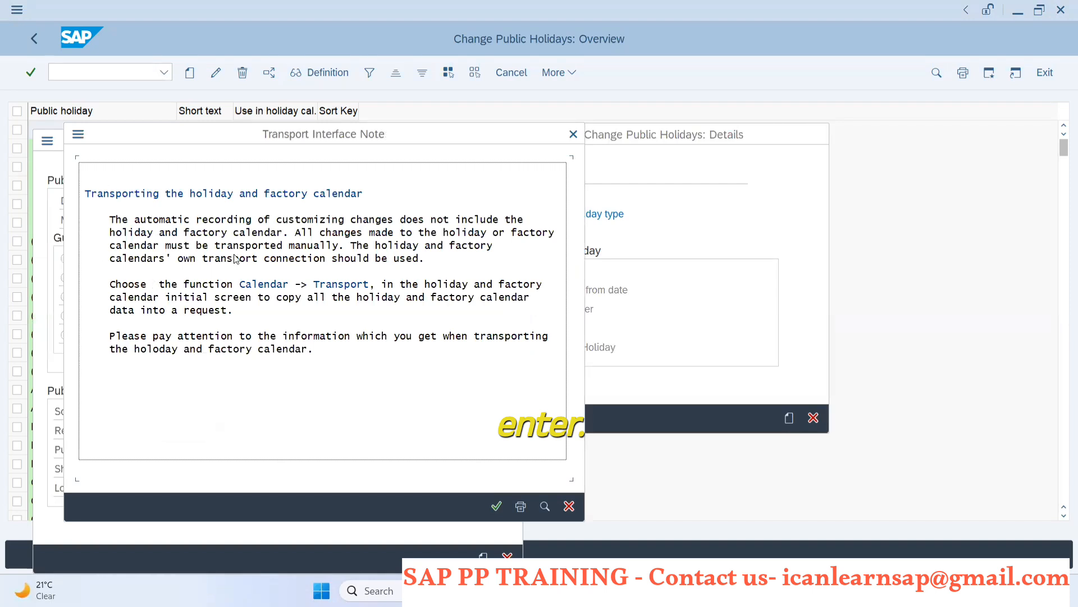
pyautogui.click(498, 507)
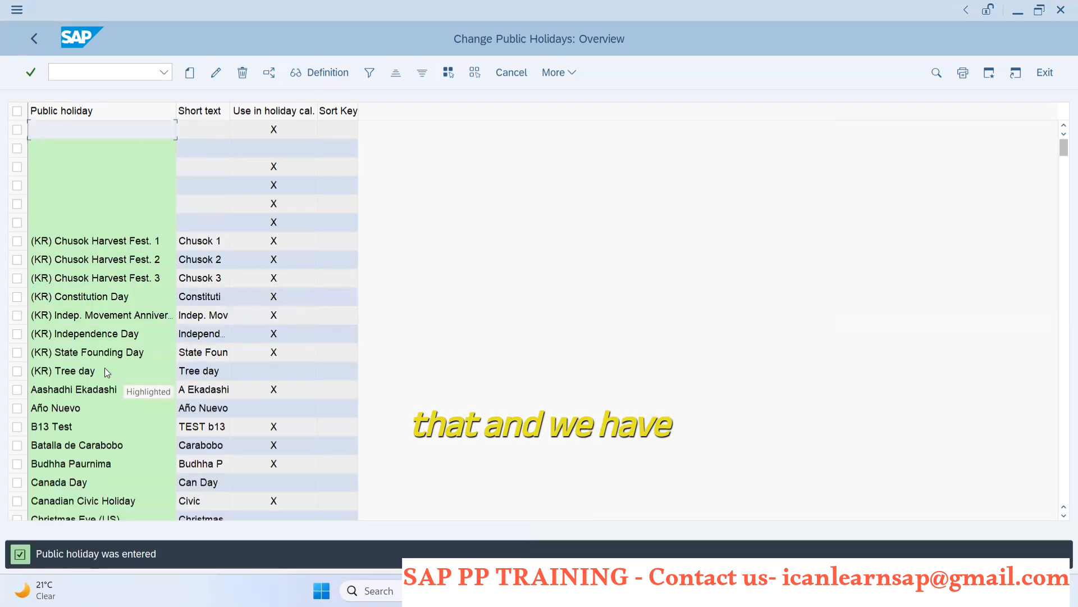
pyautogui.scroll(-8, 91, 353)
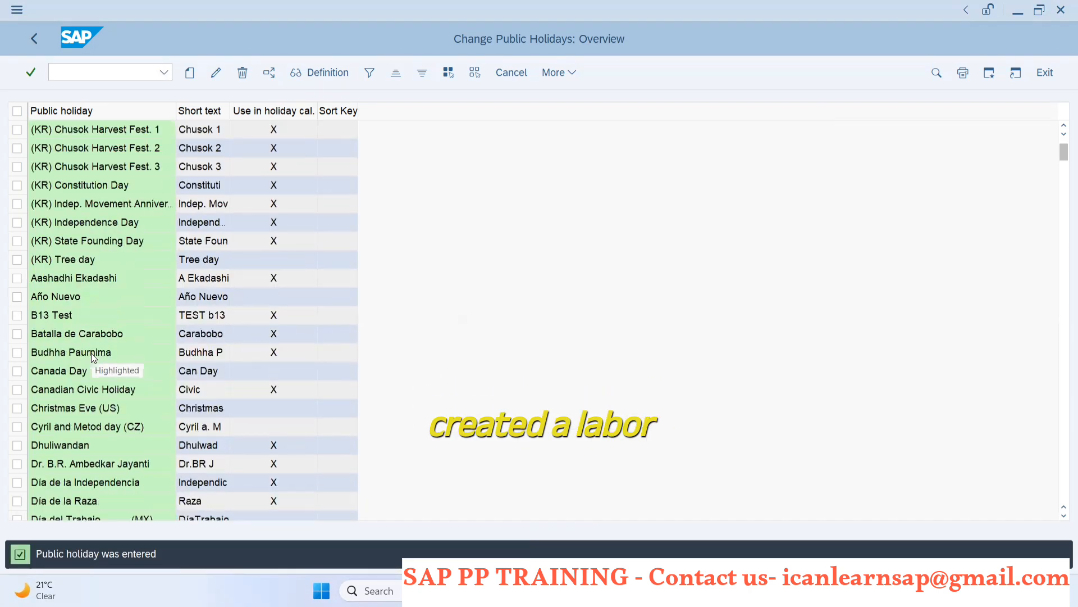
pyautogui.scroll(-2, 91, 353)
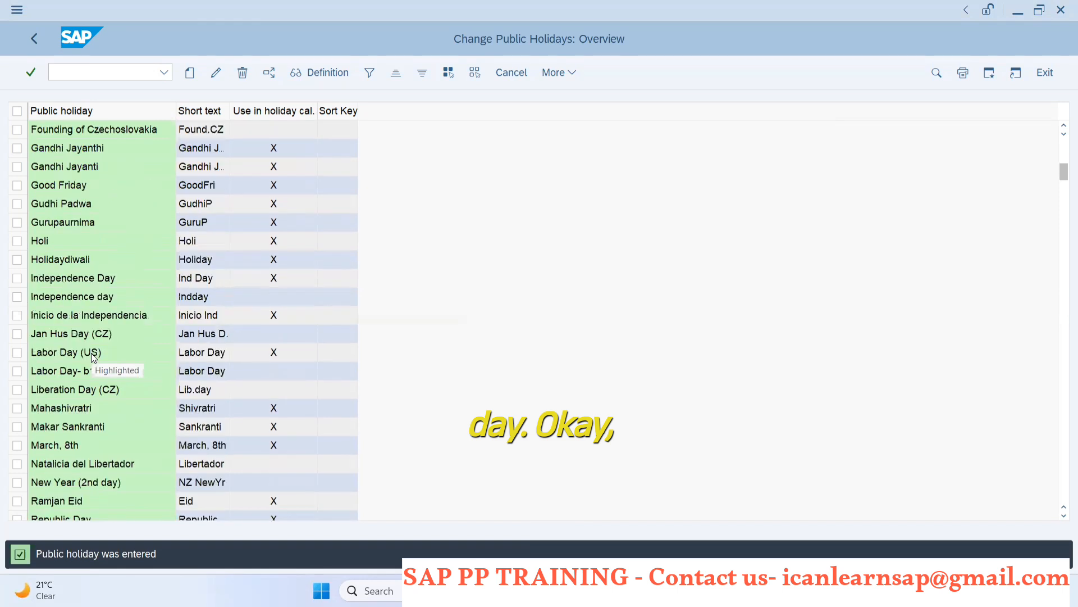
# Start creating another public holiday of the type Floating Public Holiday.
pyautogui.click(60, 372)
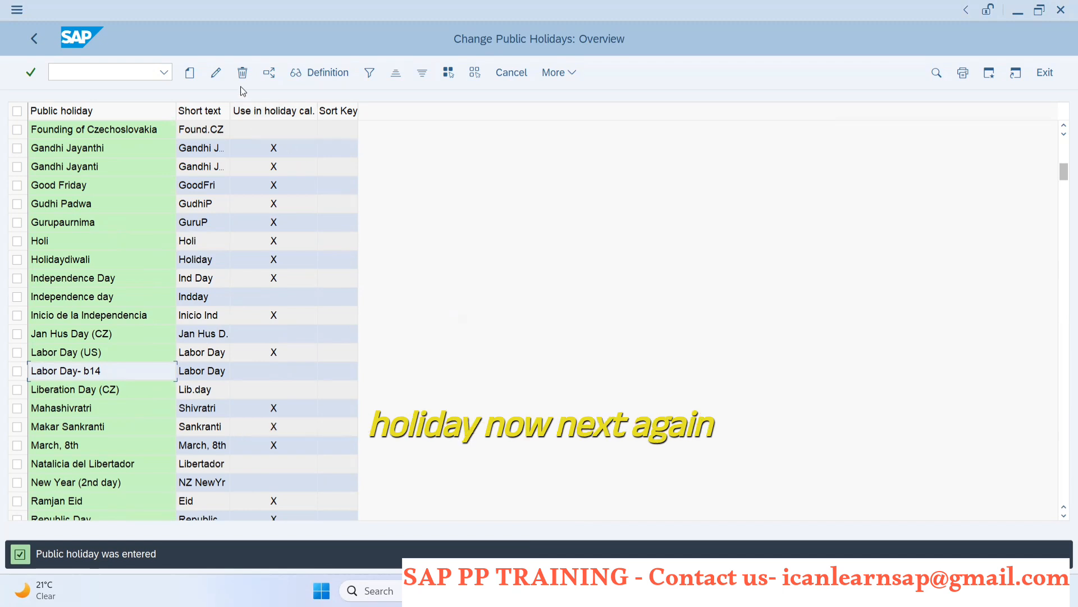
pyautogui.click(189, 72)
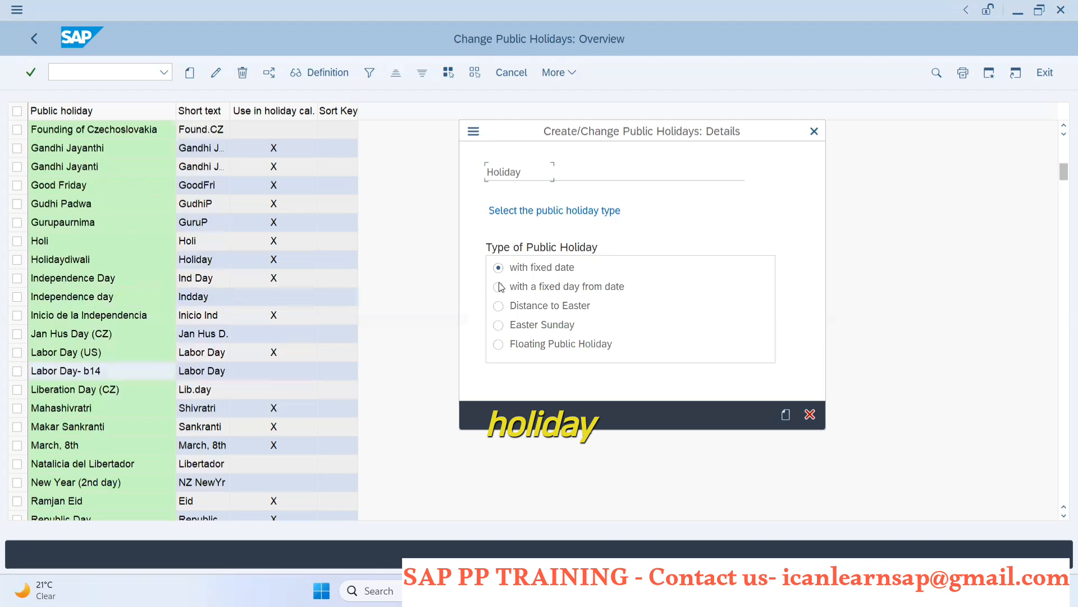
pyautogui.click(500, 346)
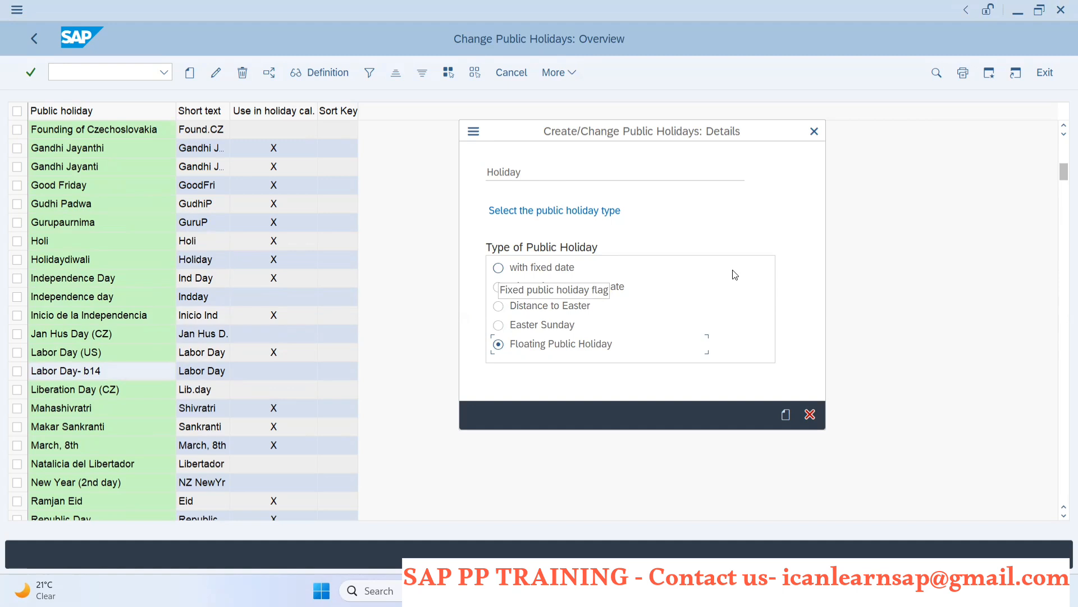
pyautogui.click(786, 417)
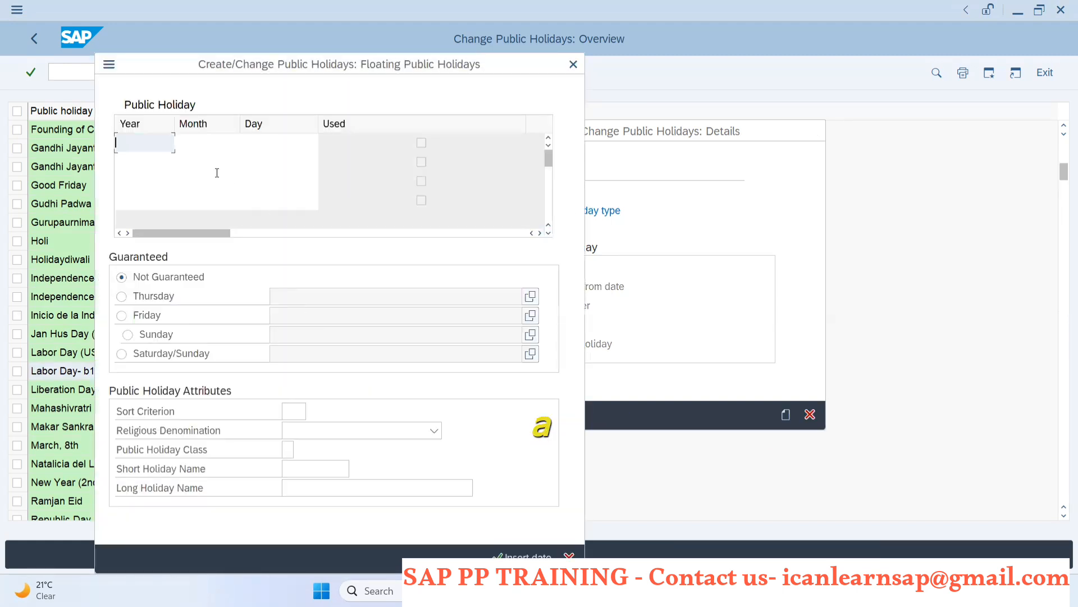
# Enter the floating holiday's dates: year 2024, month 03, day 15, and year 2025, month 03, day 20.
pyautogui.write('2024')
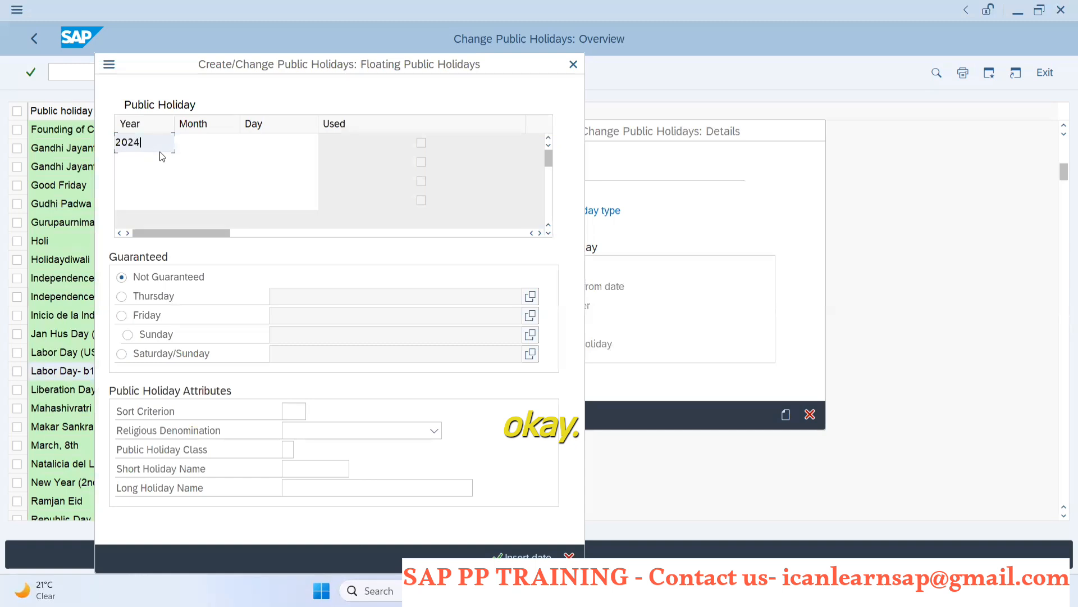
pyautogui.click(203, 142)
pyautogui.write('03')
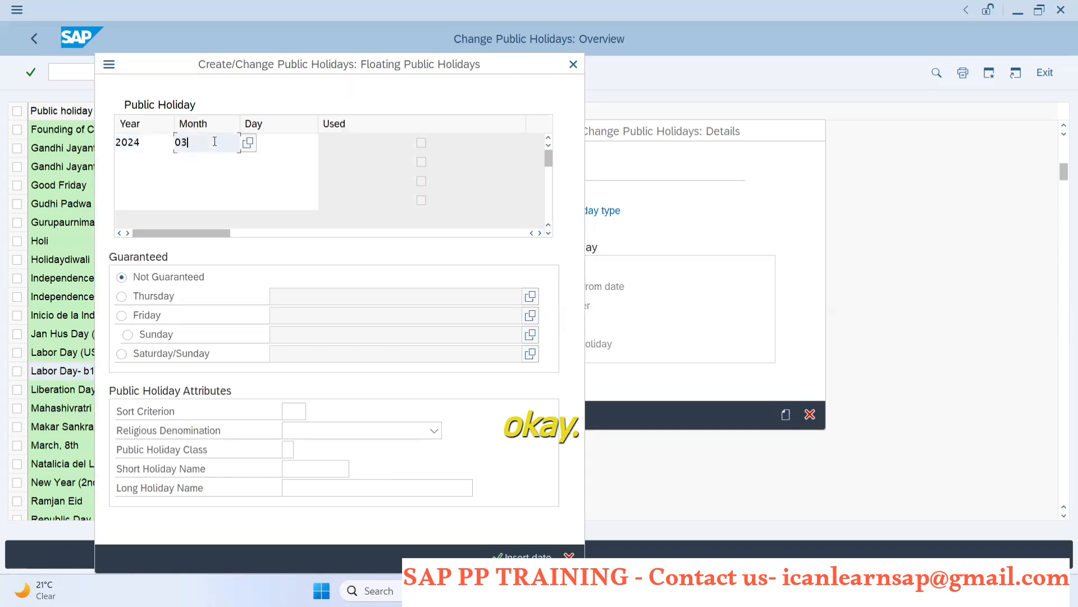
pyautogui.click(287, 140)
pyautogui.write('15')
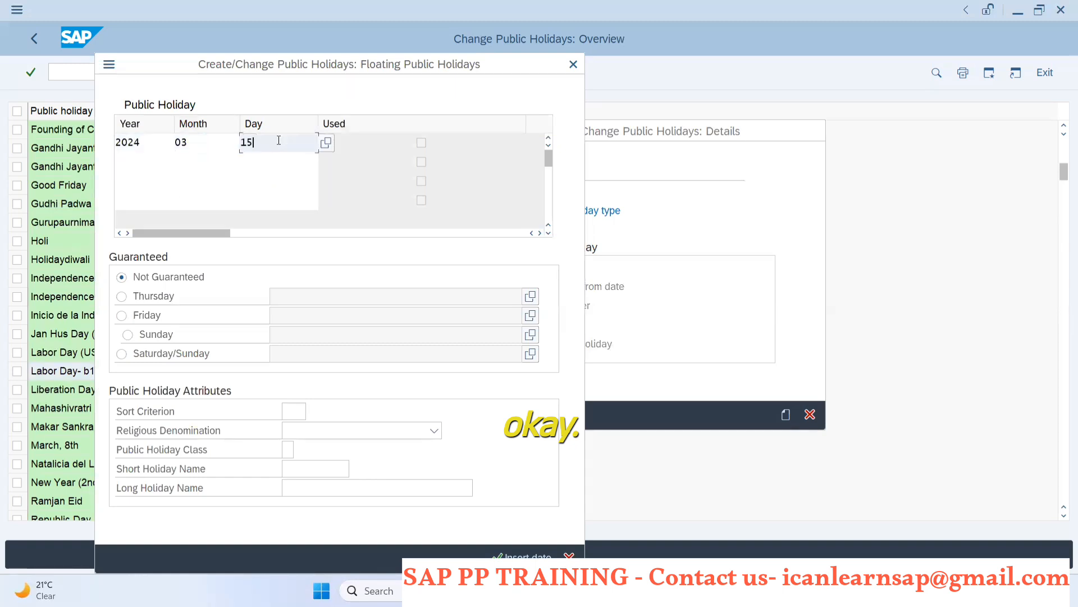
pyautogui.click(135, 156)
pyautogui.write('2')
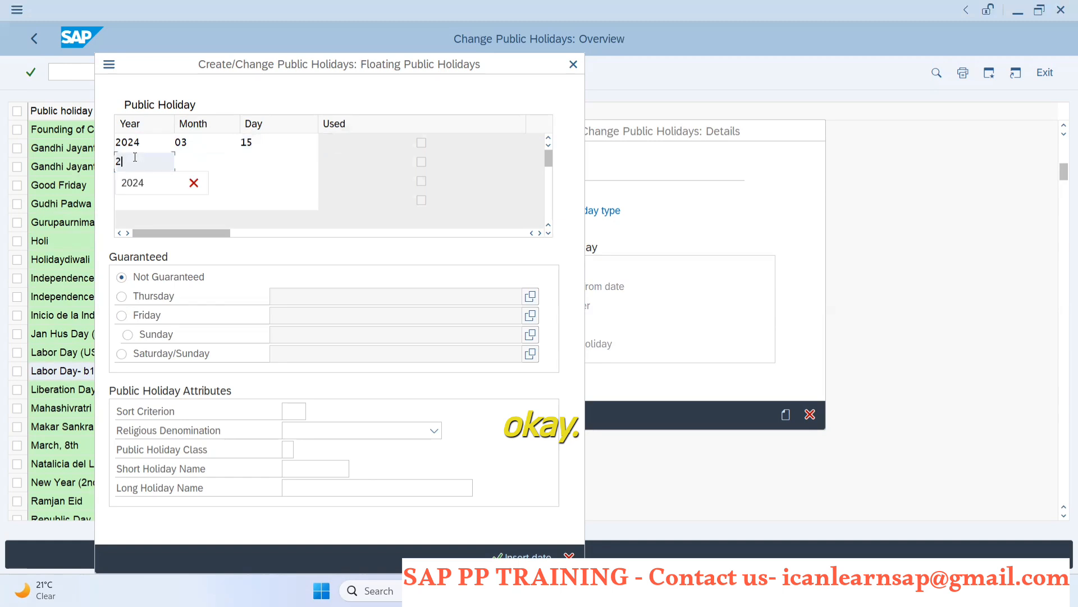
pyautogui.write('025')
pyautogui.click(183, 160)
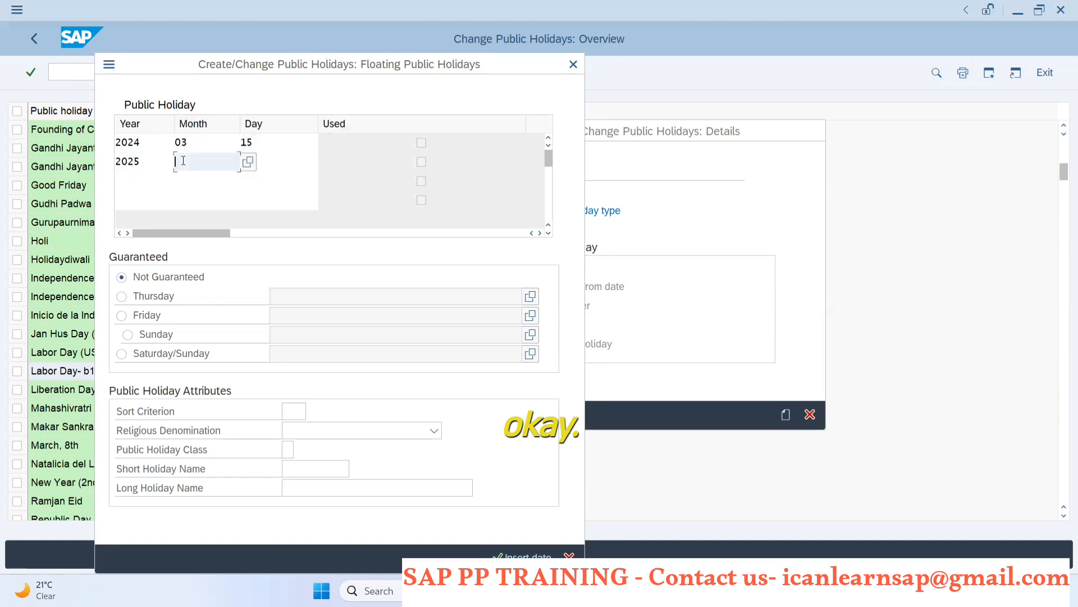
pyautogui.write('03')
pyautogui.click(272, 159)
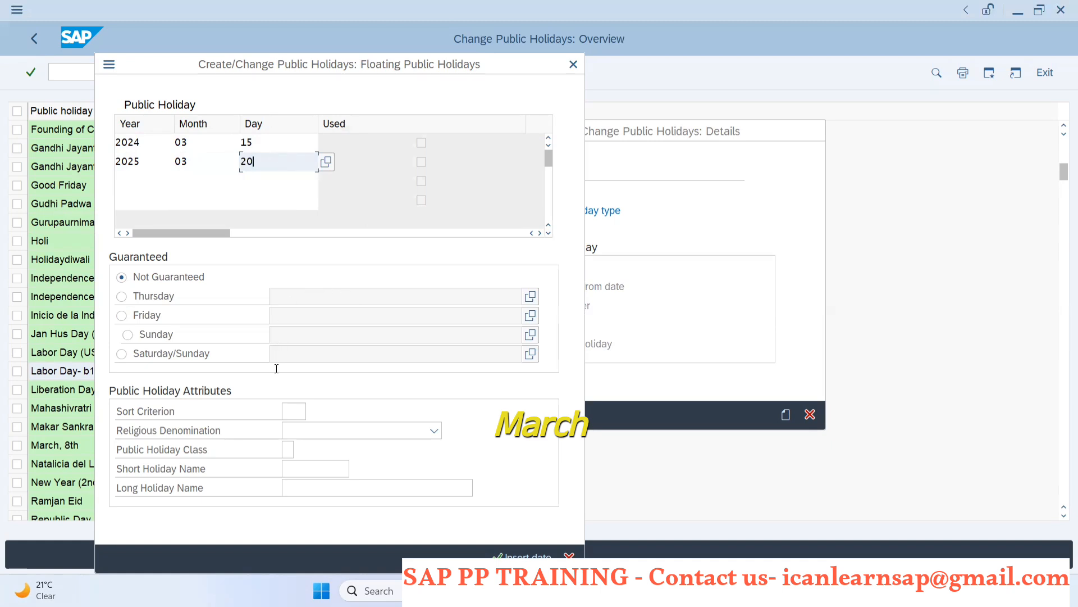
# Set the religious denomination to 22 Hindu and the public holiday class to 1 (ordinary public holiday).
pyautogui.click(302, 428)
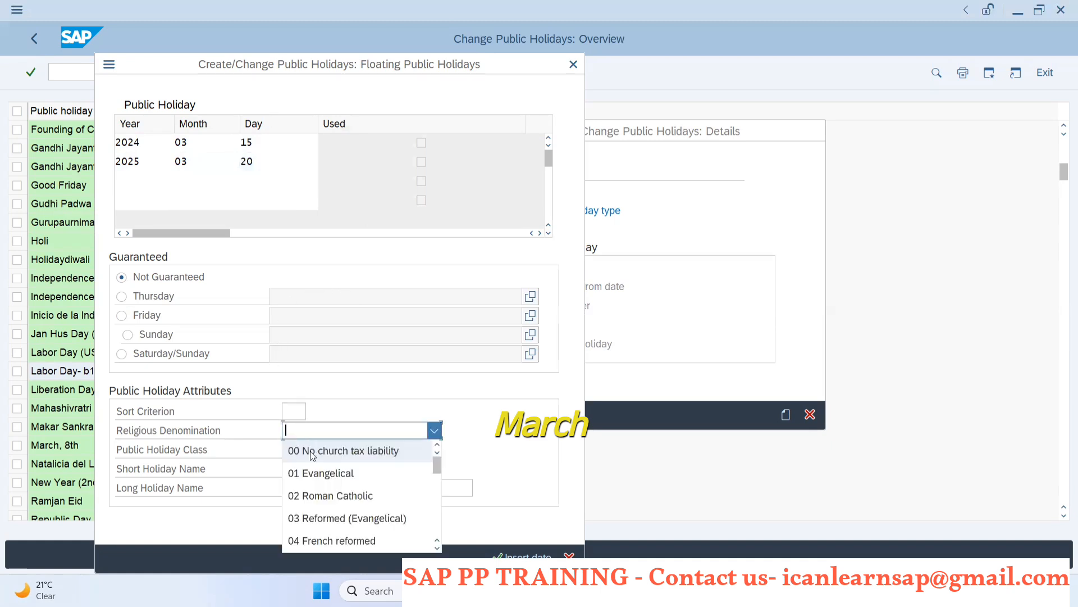
pyautogui.scroll(-3, 322, 476)
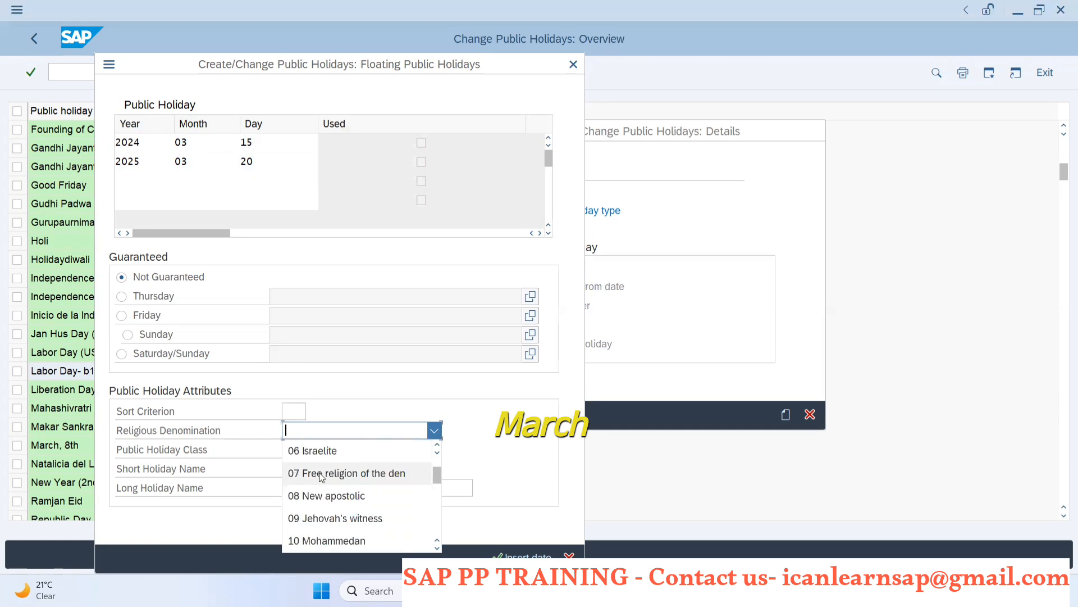
pyautogui.scroll(-1, 321, 476)
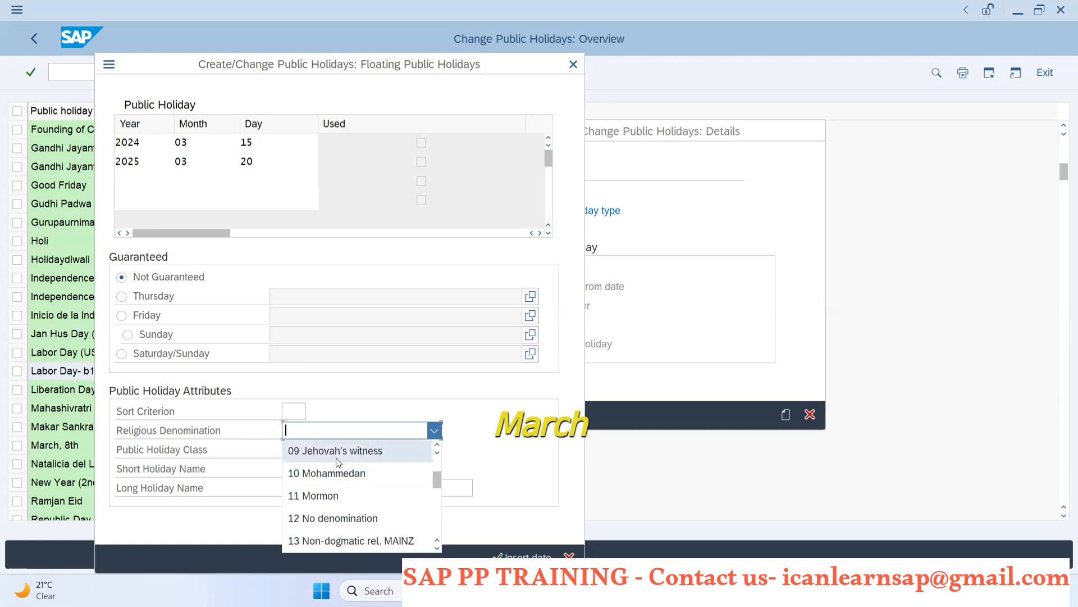
pyautogui.scroll(-1, 336, 482)
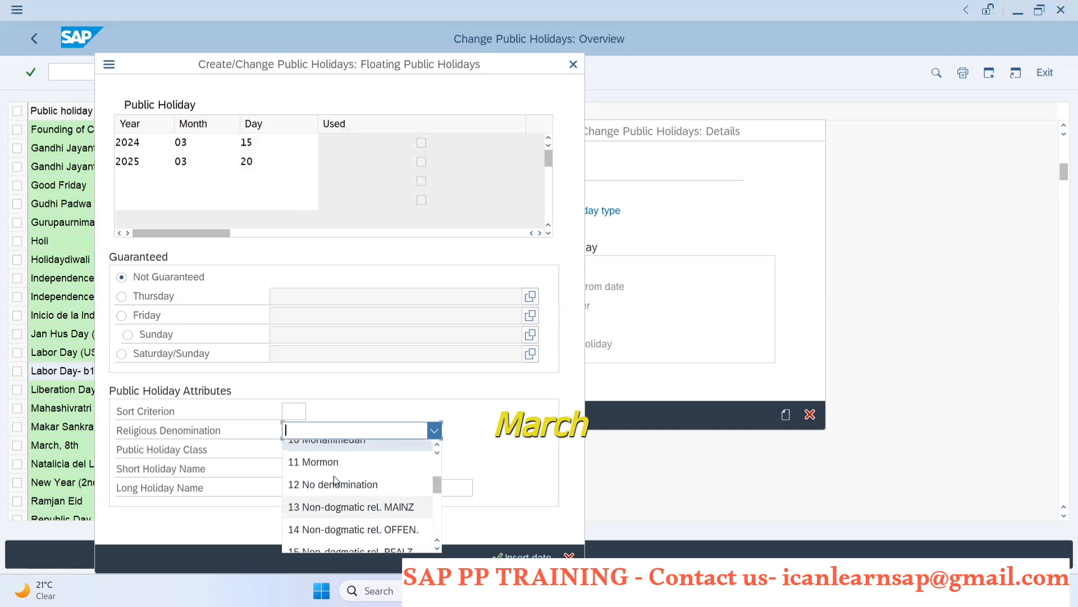
pyautogui.scroll(-2, 338, 514)
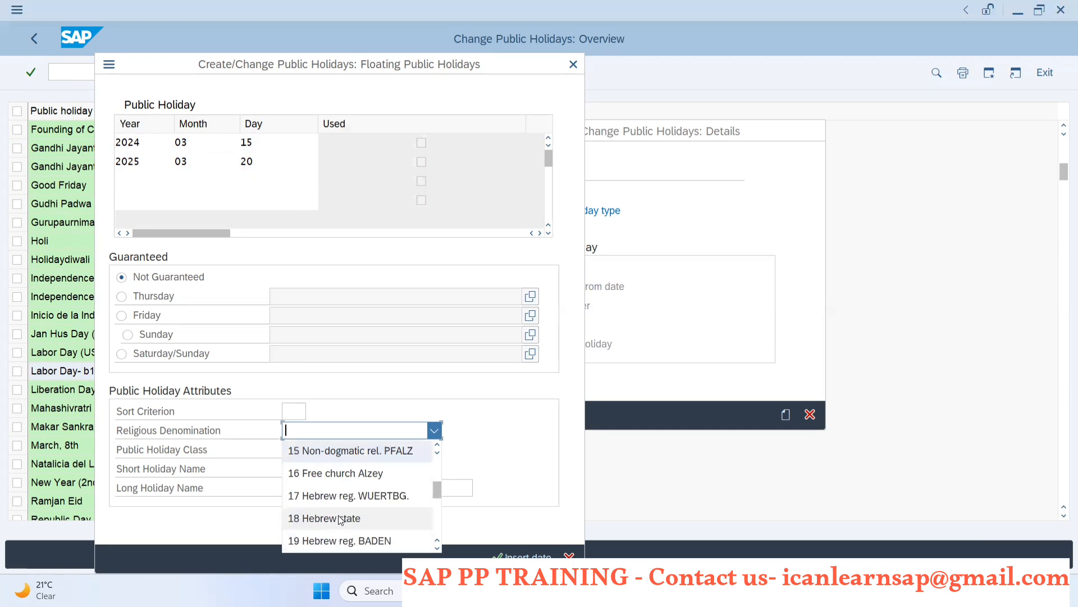
pyautogui.click(326, 535)
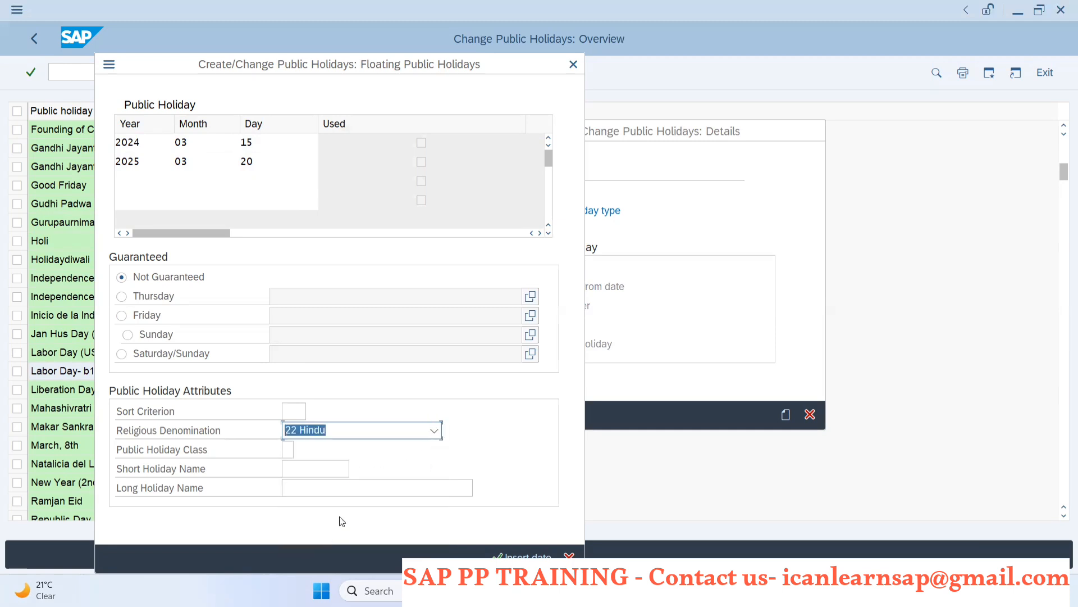
pyautogui.click(288, 450)
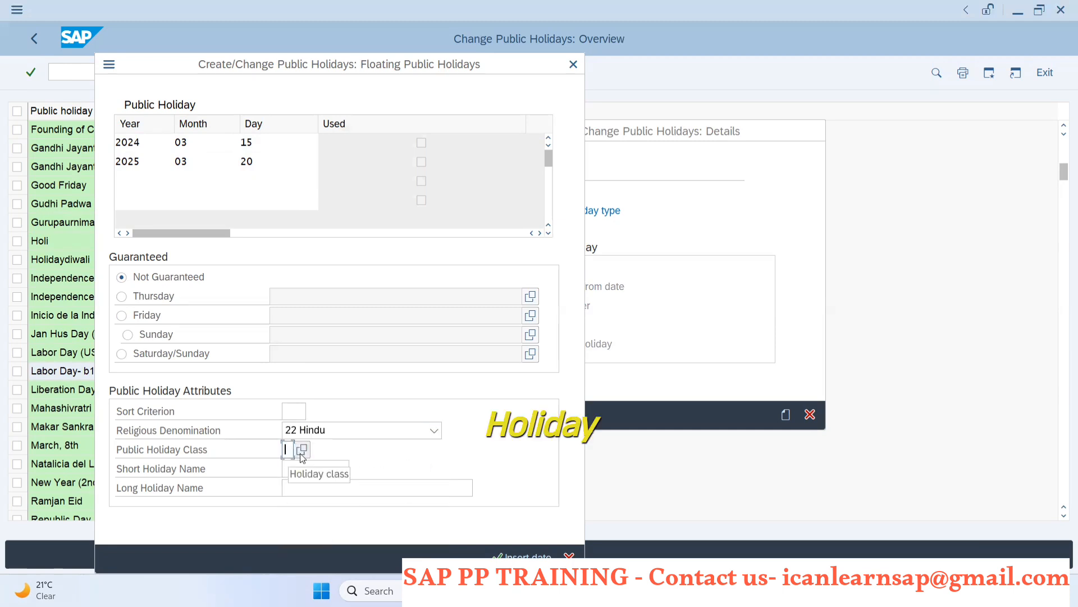
pyautogui.click(302, 450)
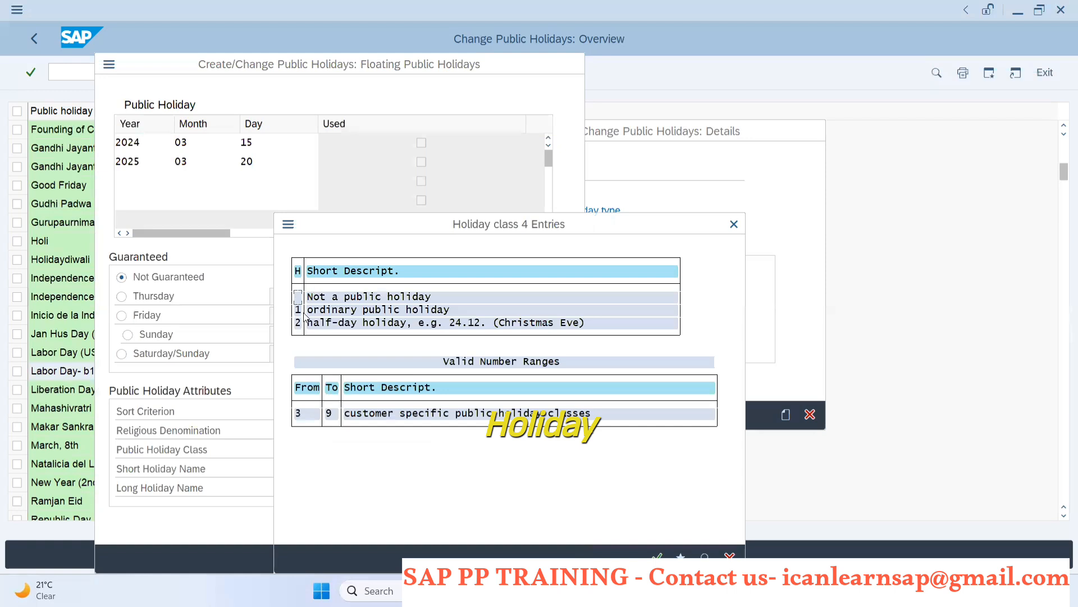
pyautogui.click(304, 313)
# Enter HOLI as the short holiday name and "HOLI - B14" as the long holiday name.
pyautogui.click(315, 468)
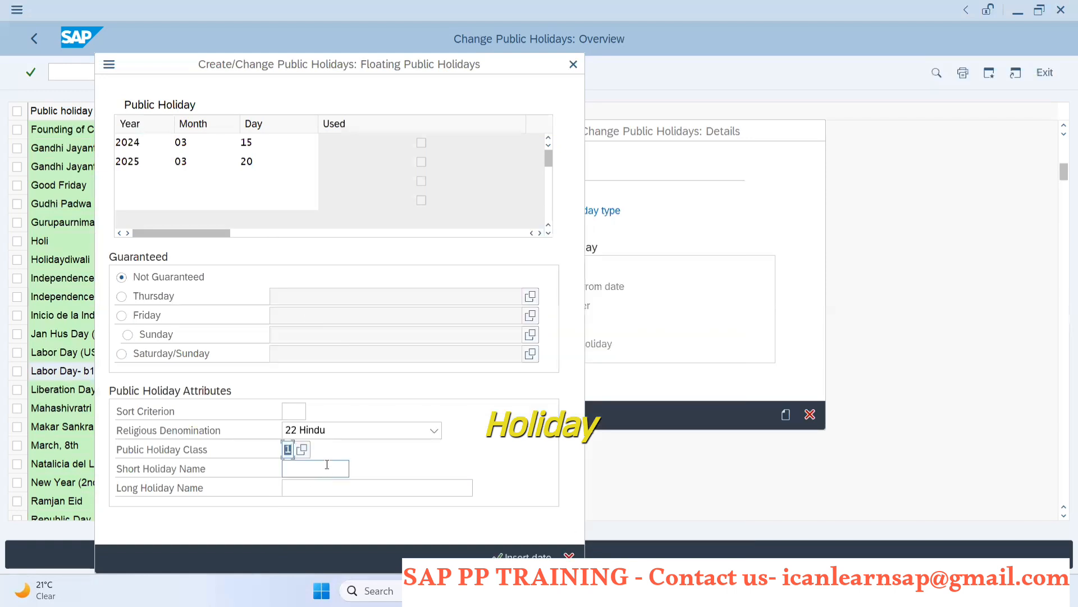
pyautogui.write('HOLID')
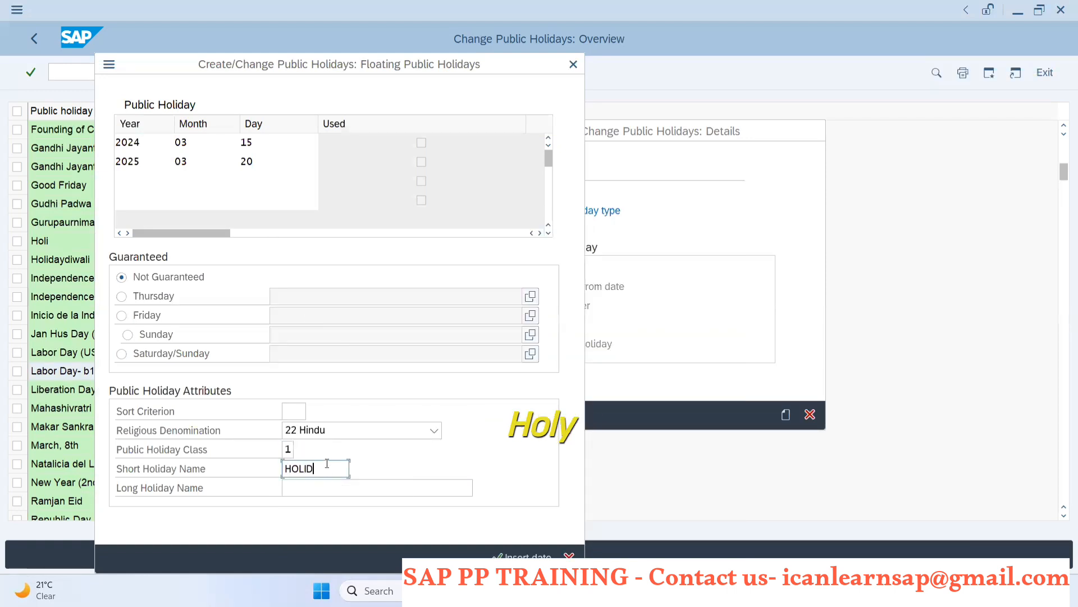
pyautogui.click(298, 489)
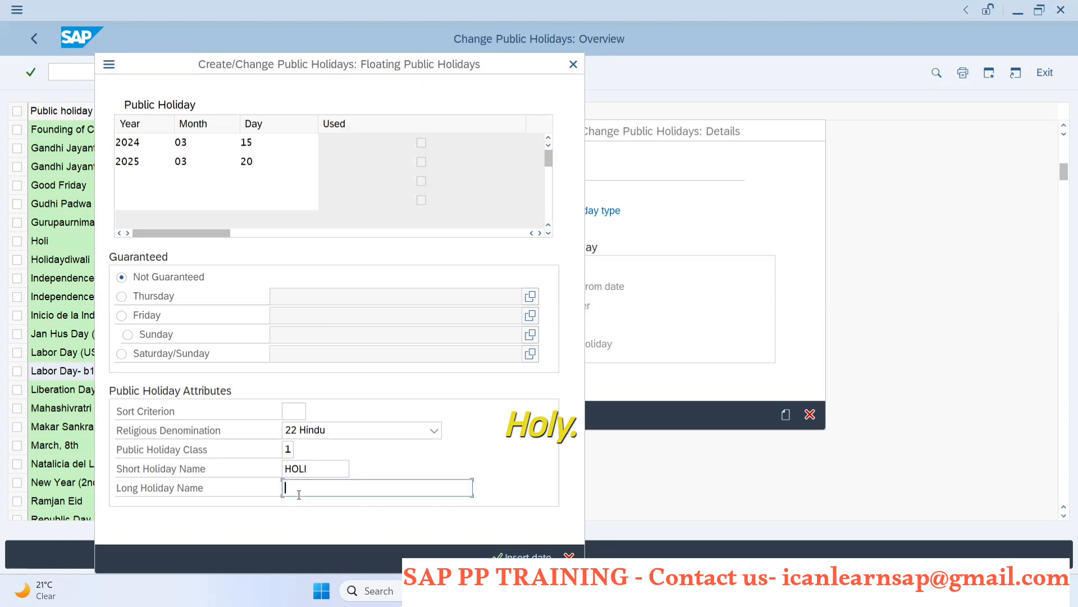
pyautogui.write('HOLI b14')
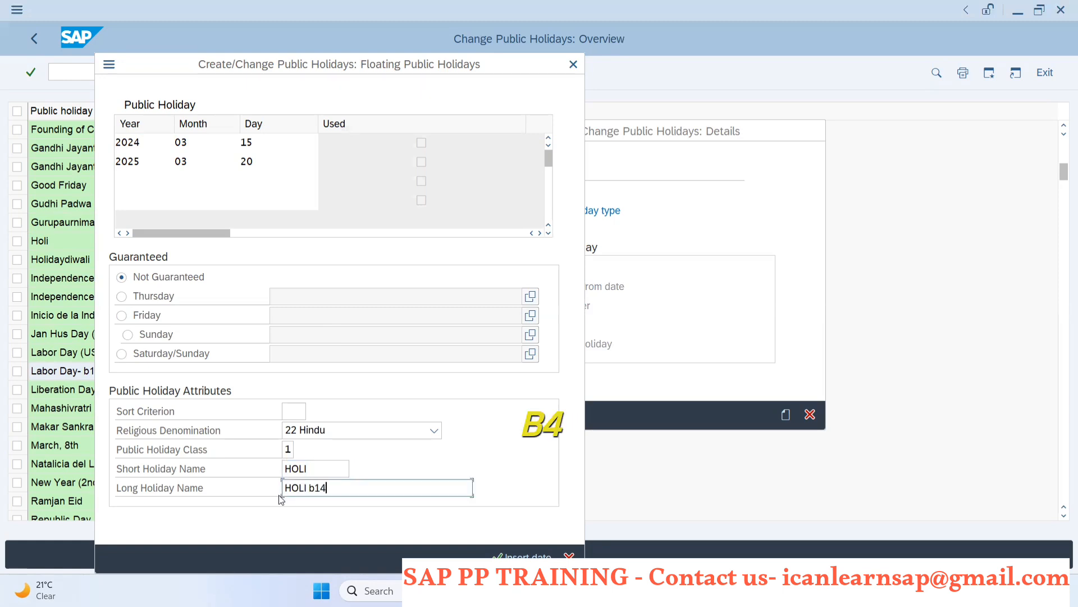
pyautogui.press('BackSpace')
pyautogui.press('BackSpace')
pyautogui.press('BackSpace')
pyautogui.write('- B!')
pyautogui.press('BackSpace')
pyautogui.write('14')
# Insert the two dates, create the floating holiday, and locate its entry in the public holiday overview.
pyautogui.click(522, 556)
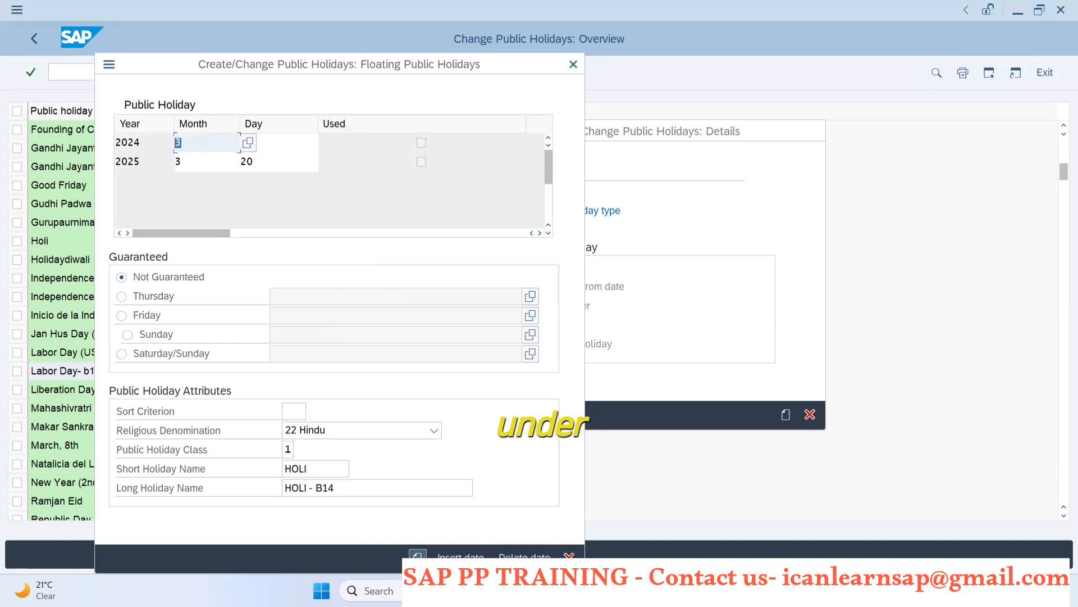
pyautogui.click(416, 555)
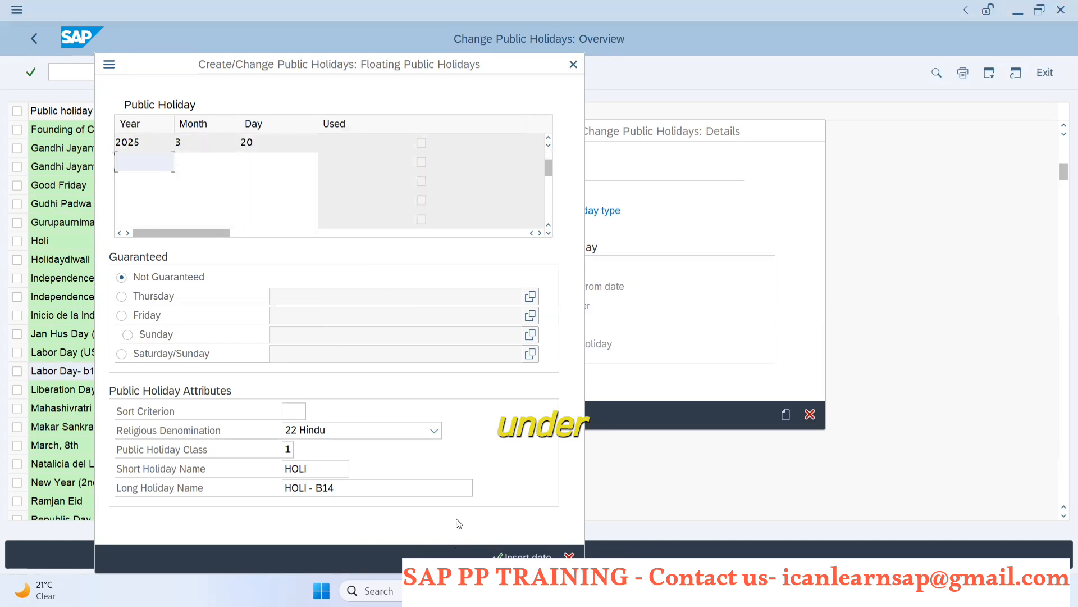
pyautogui.press('Return')
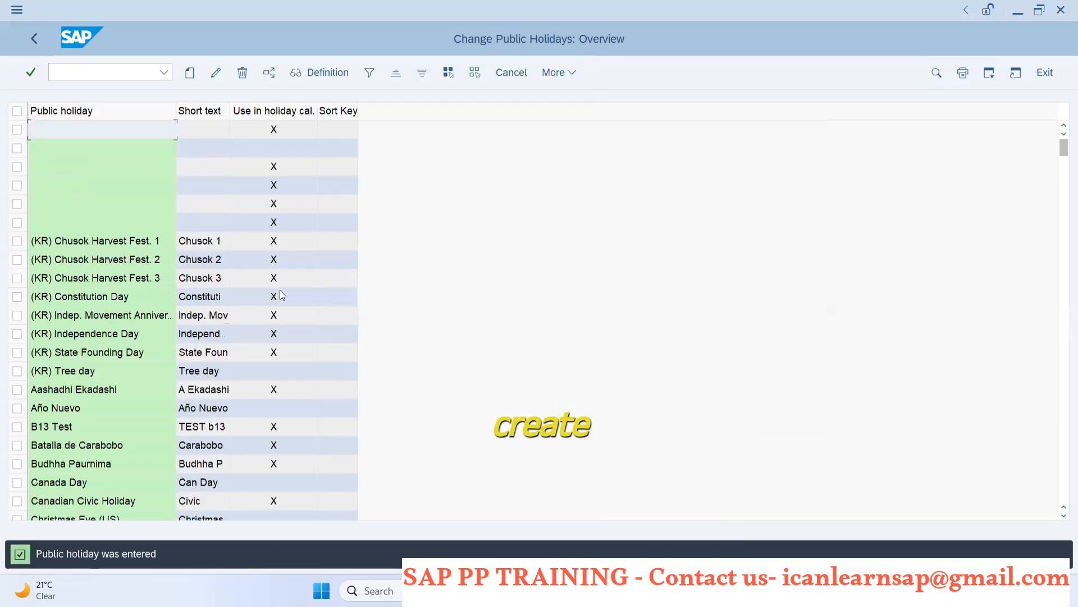
pyautogui.click(191, 74)
pyautogui.scroll(-9, 108, 308)
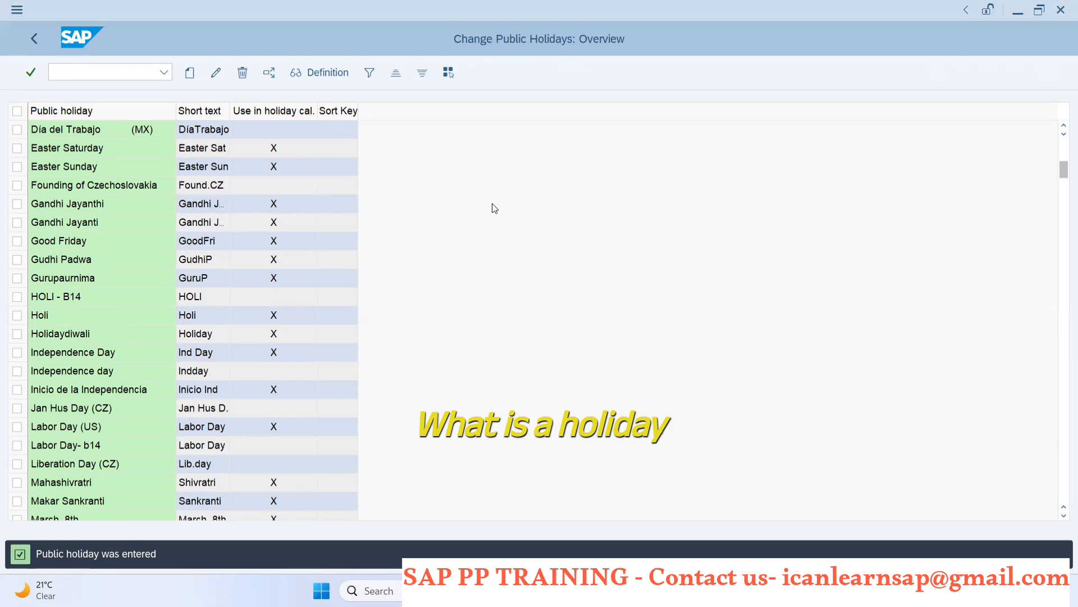
# Look through the existing public holidays in the overview, and return to the SAP calendar main menu.
pyautogui.hotkey('alt', 'Tab')
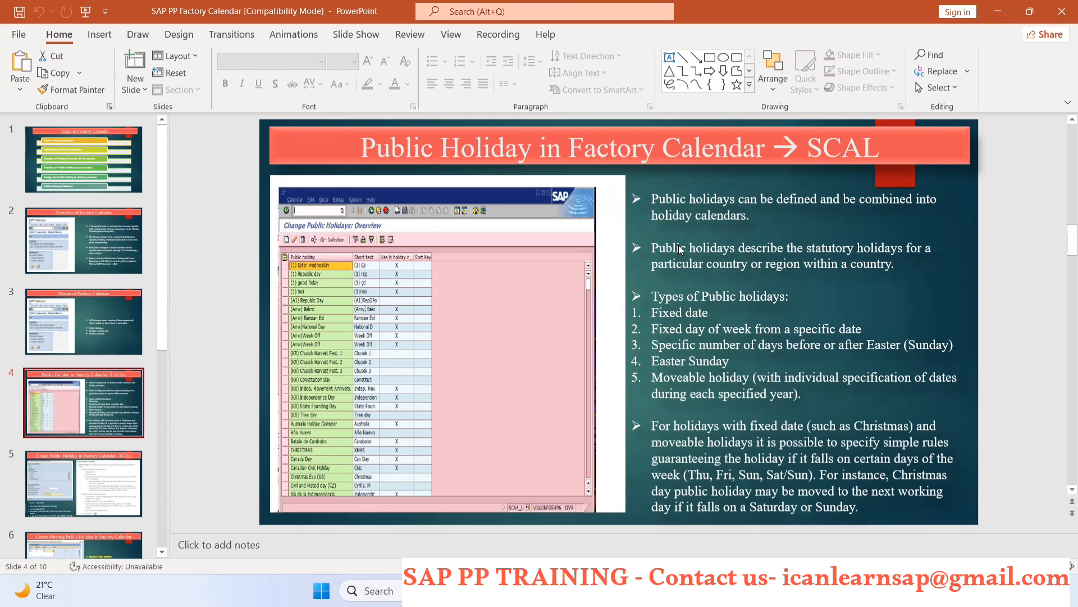
pyautogui.hotkey('alt', 'Tab')
pyautogui.scroll(-2, 74, 417)
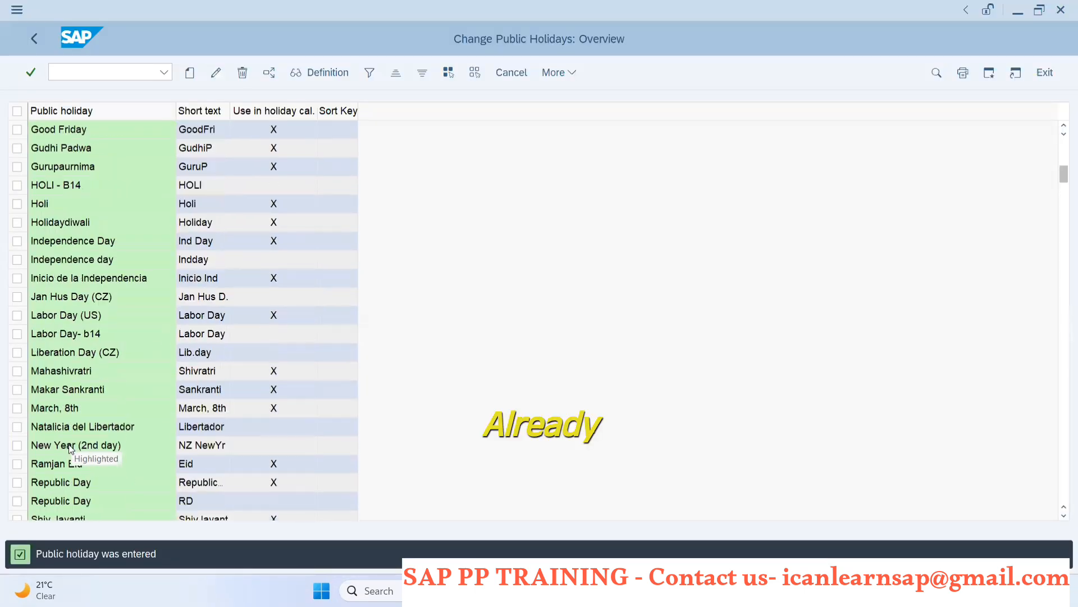
pyautogui.scroll(-5, 70, 448)
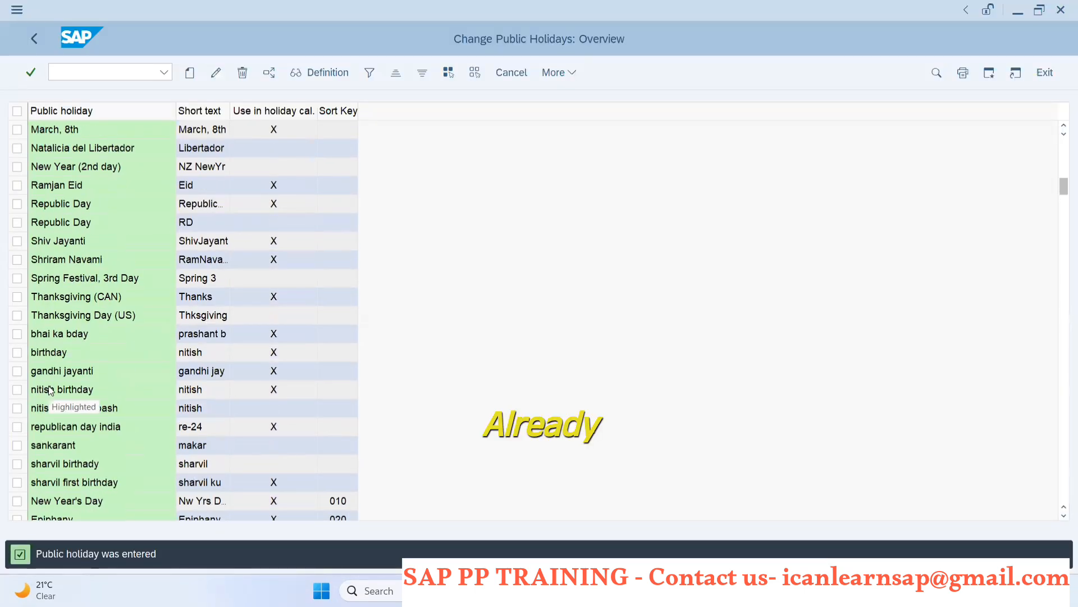
pyautogui.click(53, 371)
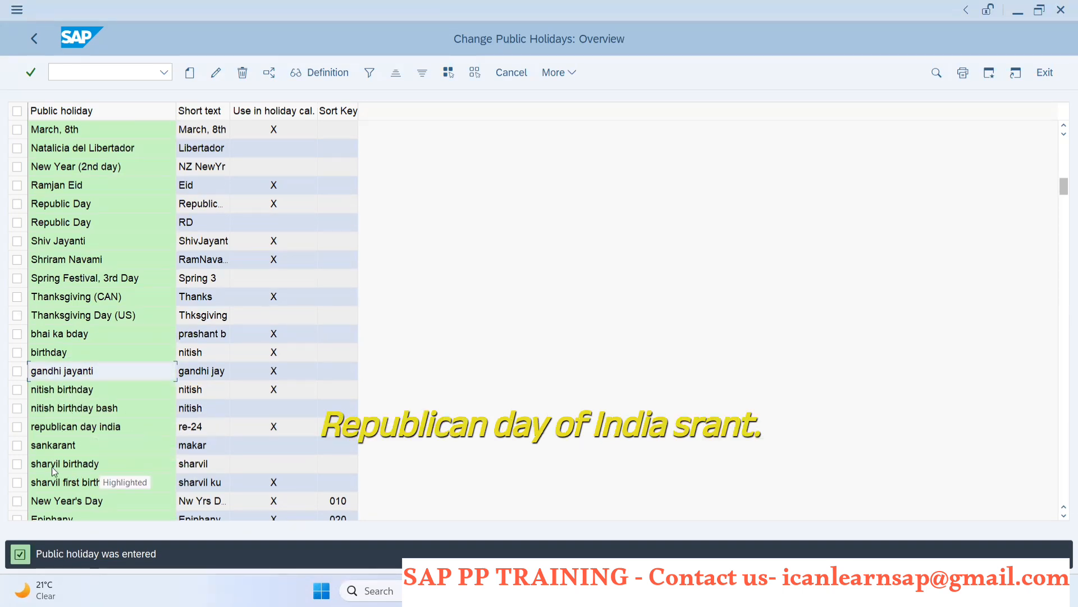
pyautogui.scroll(-1, 51, 466)
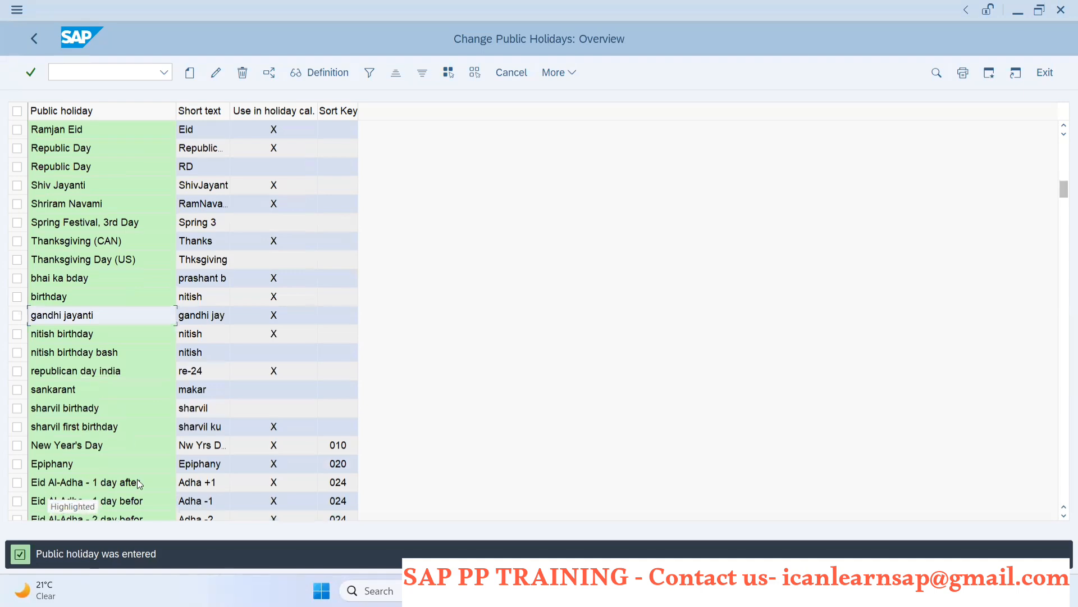
pyautogui.scroll(-3, 78, 487)
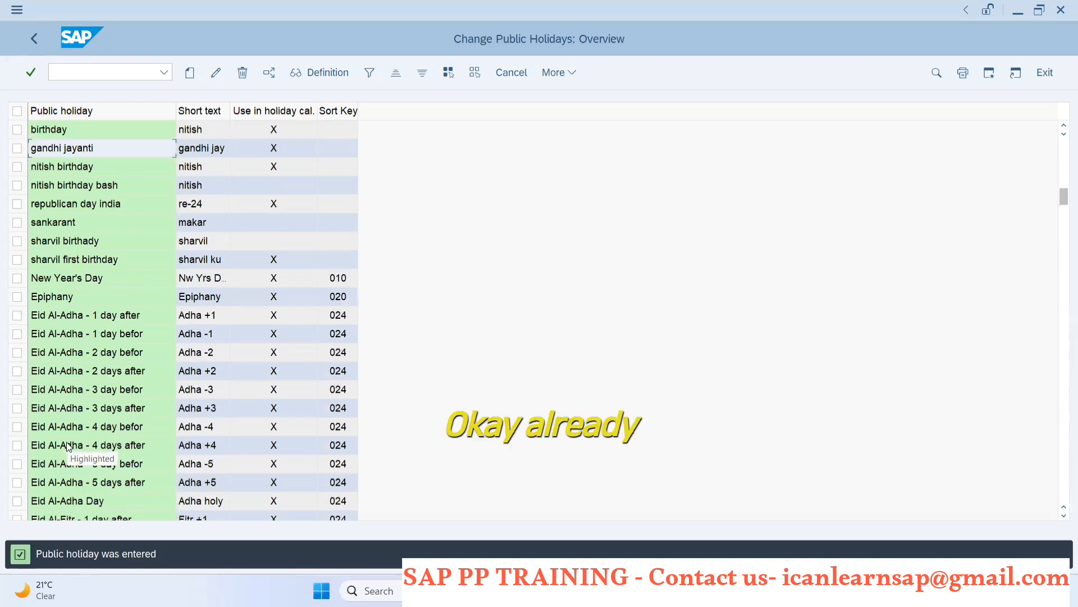
pyautogui.scroll(-8, 67, 447)
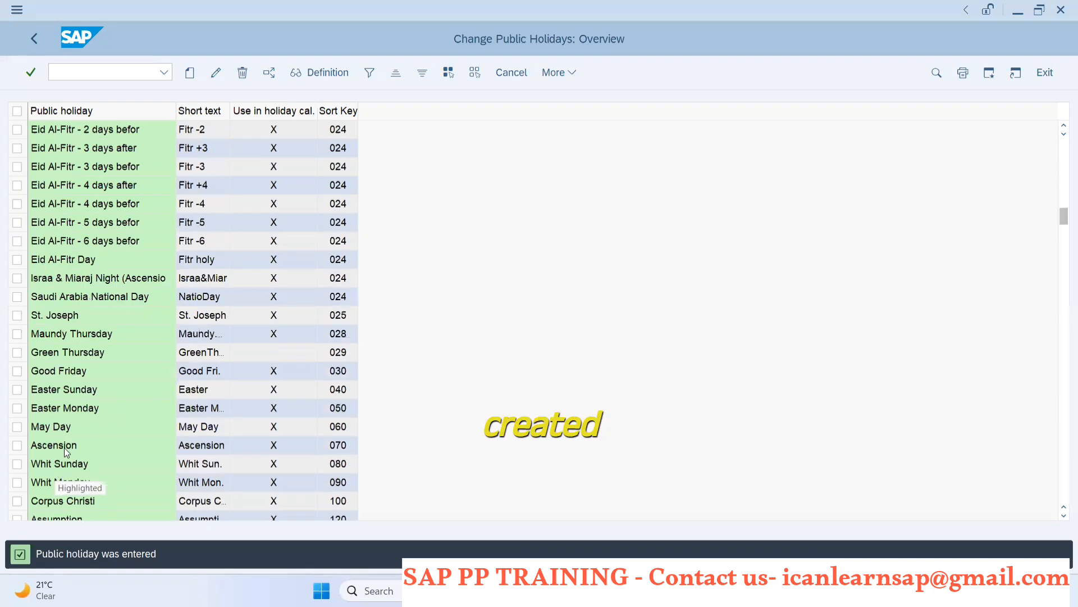
pyautogui.scroll(-2, 65, 449)
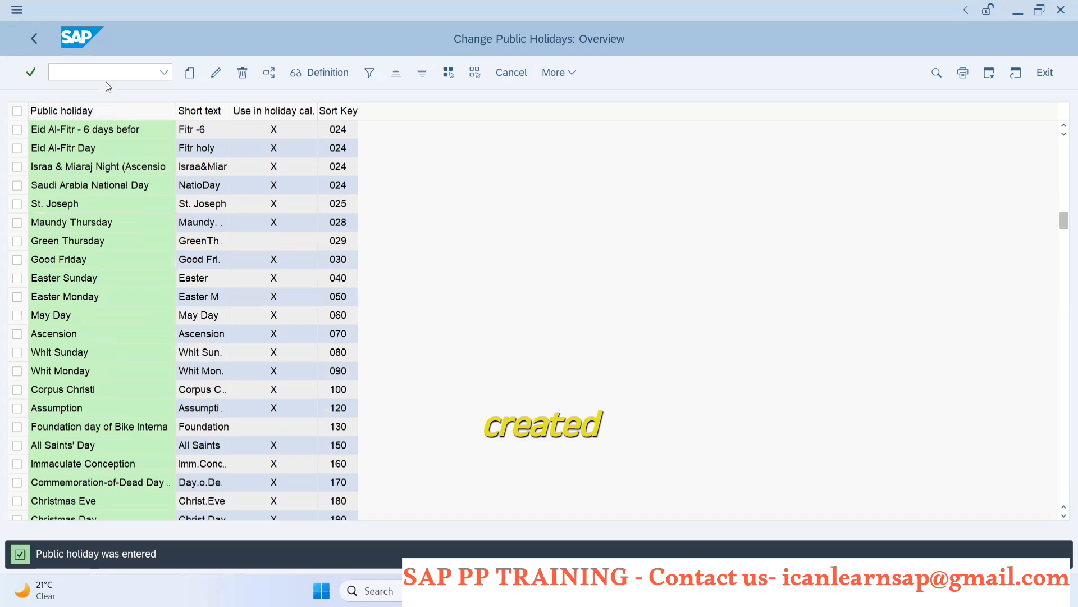
pyautogui.click(41, 40)
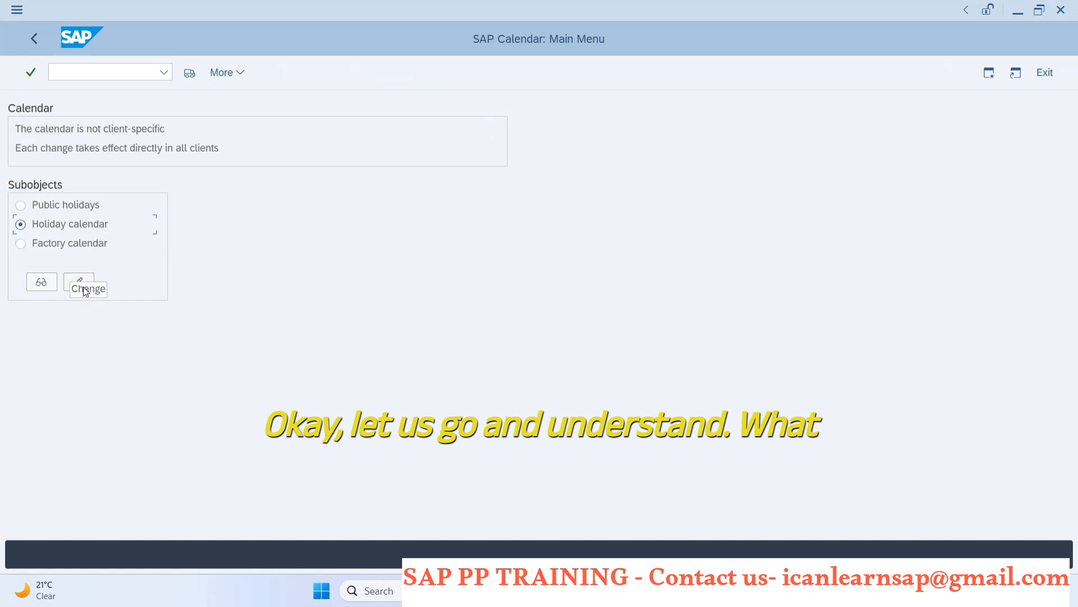
# Switch to the PowerPoint presentation and review the slides on floating public holidays and creating a holiday calendar.
pyautogui.hotkey('alt', 'Tab')
pyautogui.scroll(-1, 541, 264)
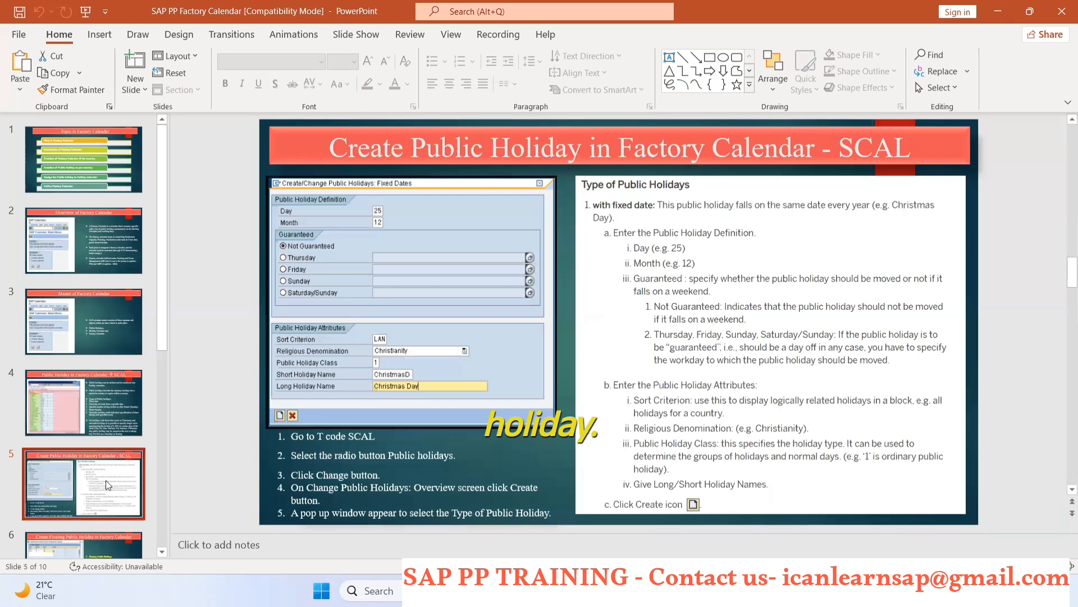
pyautogui.scroll(-1, 90, 513)
pyautogui.scroll(-1, 447, 290)
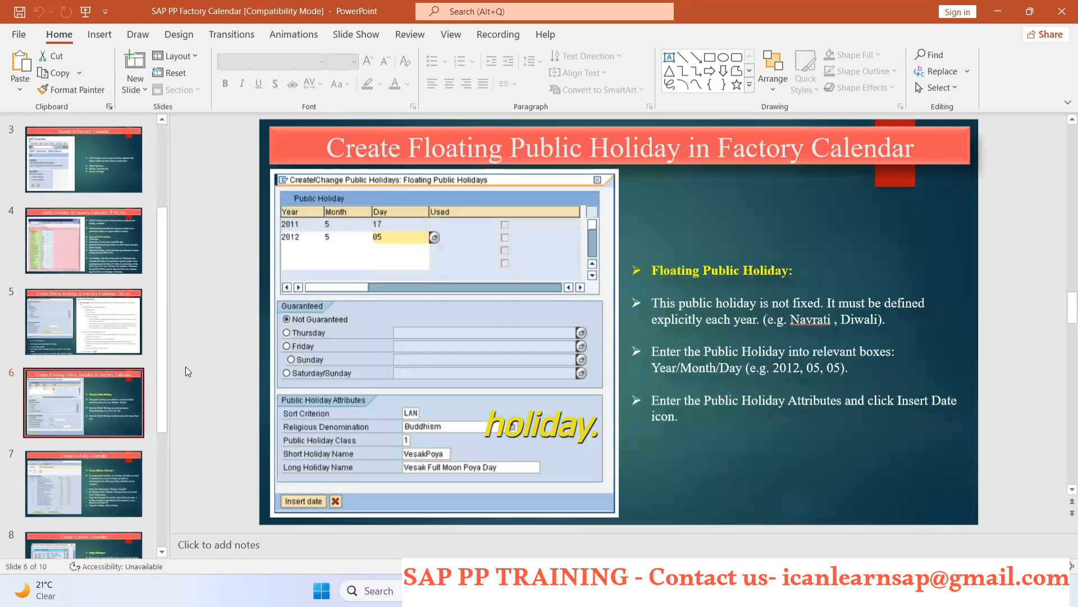
pyautogui.click(118, 473)
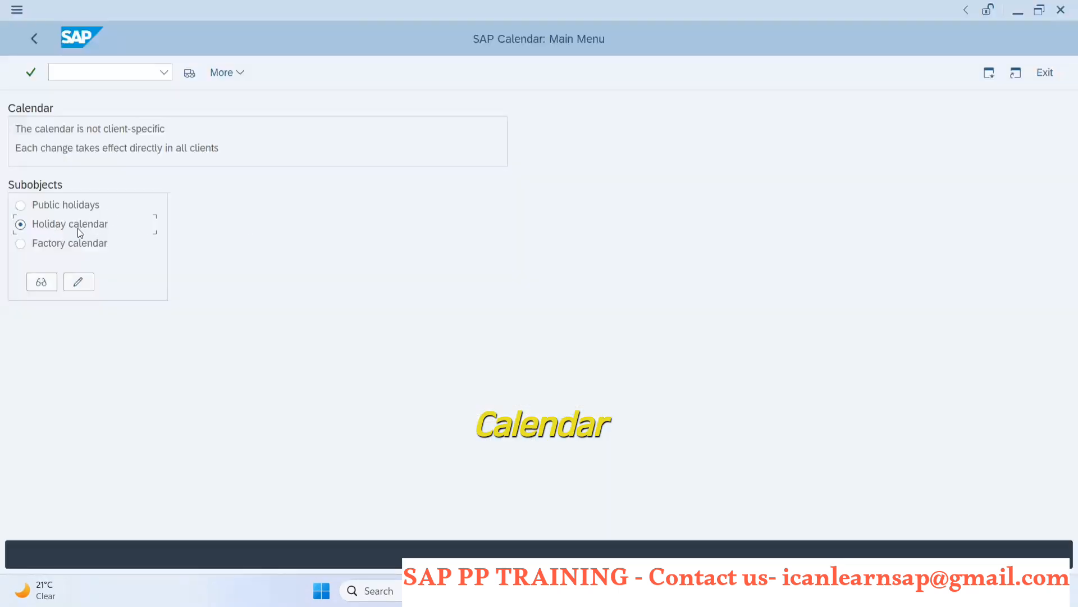
pyautogui.click(78, 282)
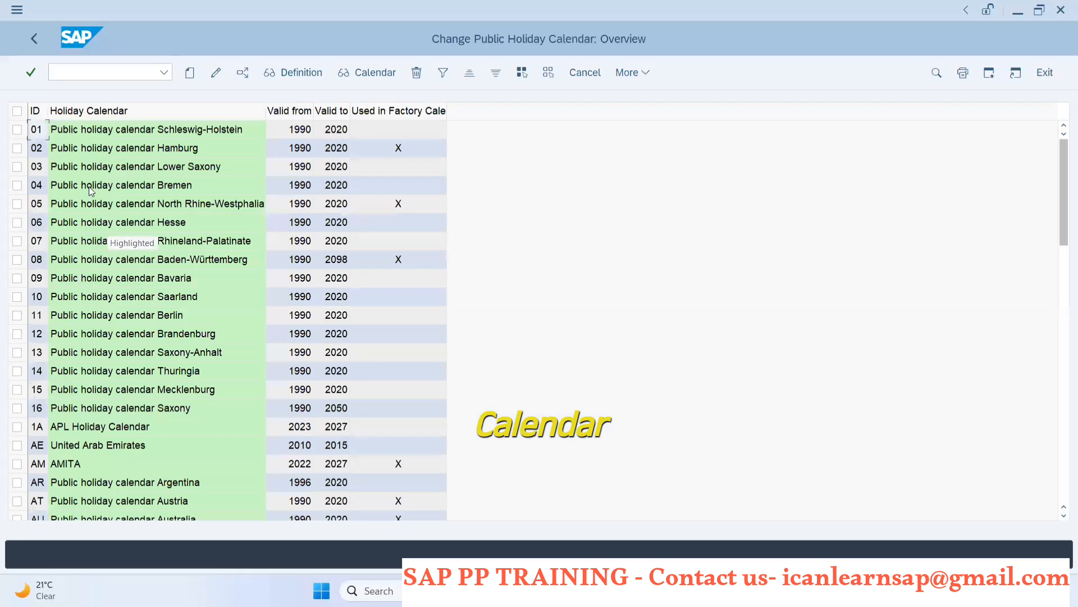
pyautogui.click(190, 73)
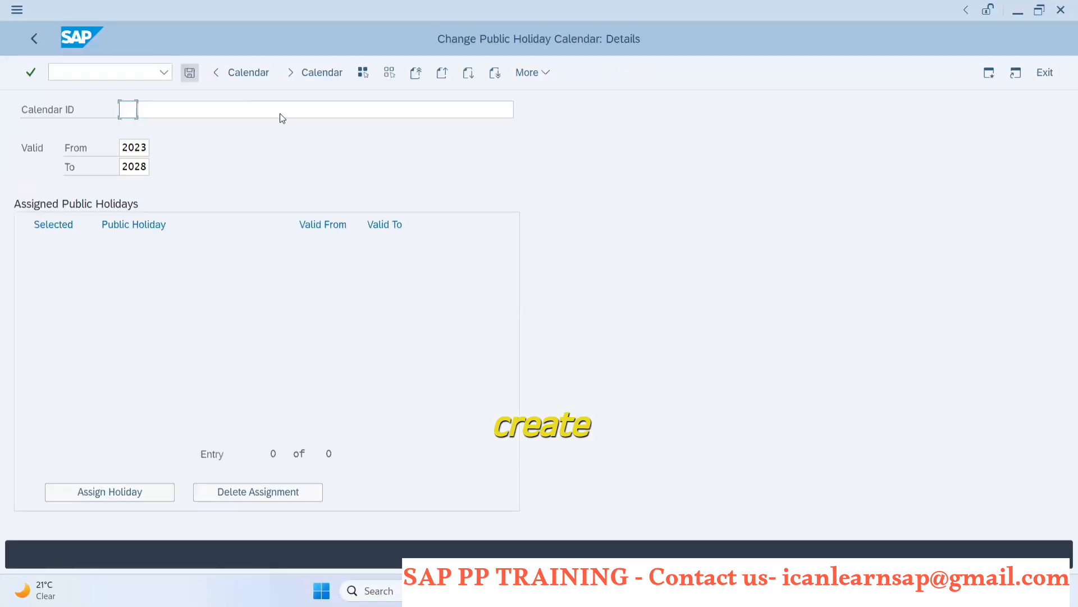
pyautogui.write('B')
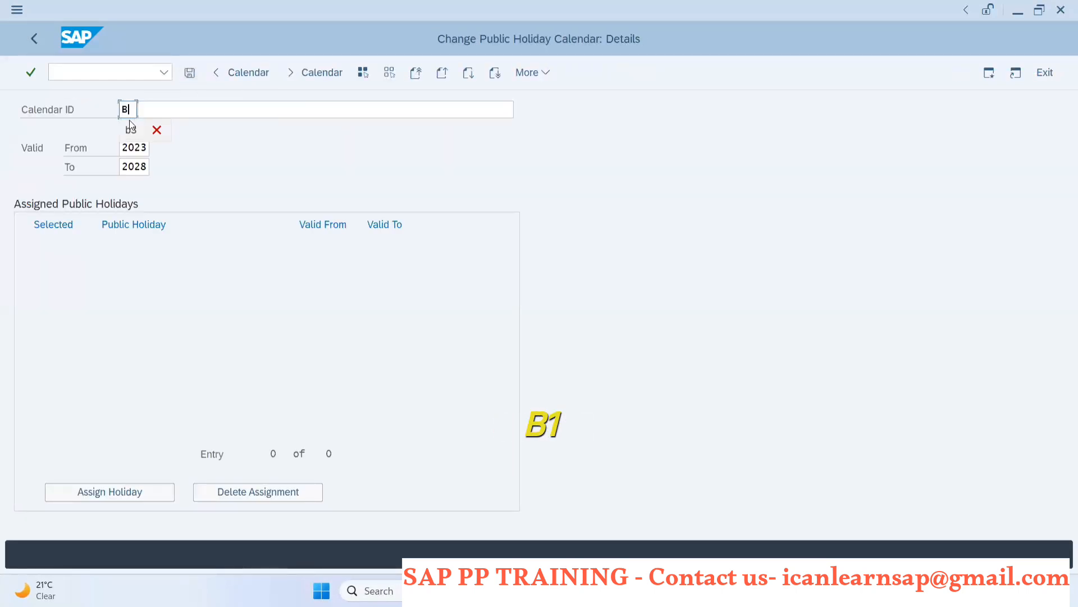
pyautogui.press('BackSpace')
pyautogui.press('BackSpace')
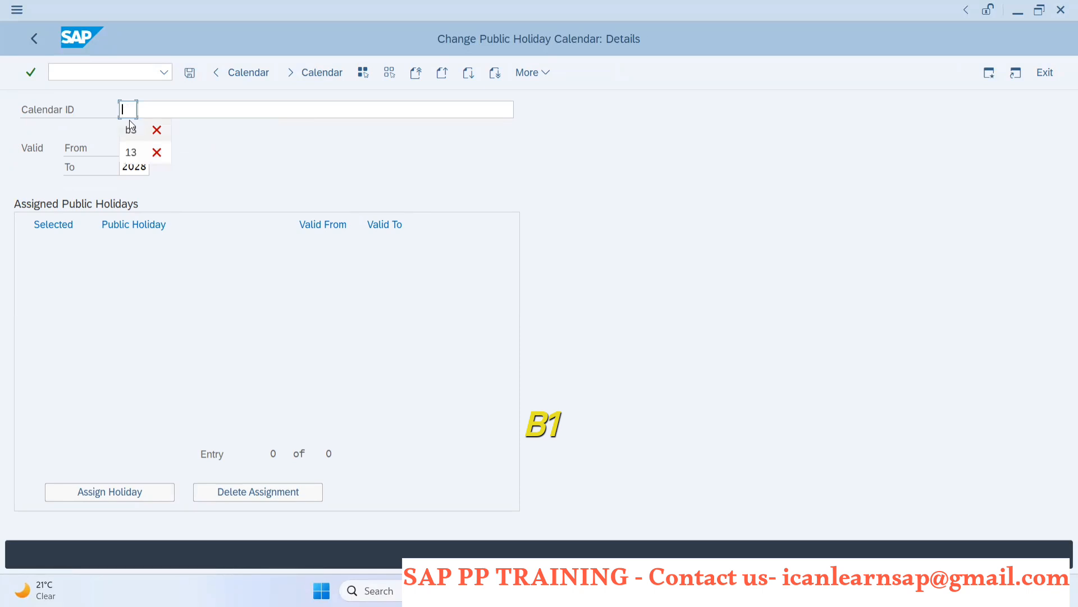
pyautogui.write('14')
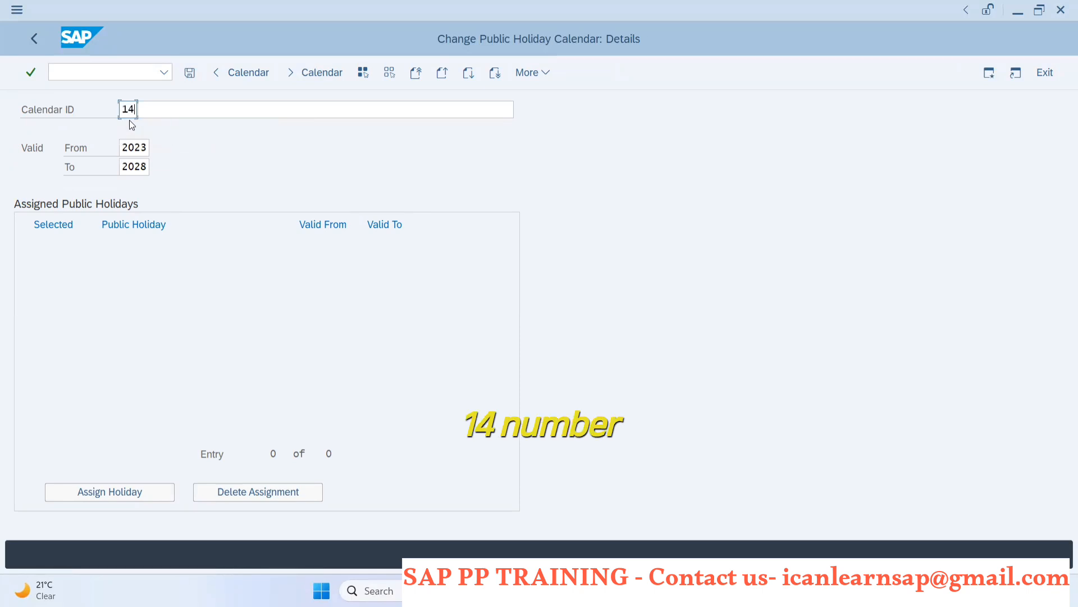
pyautogui.click(150, 109)
pyautogui.write('B')
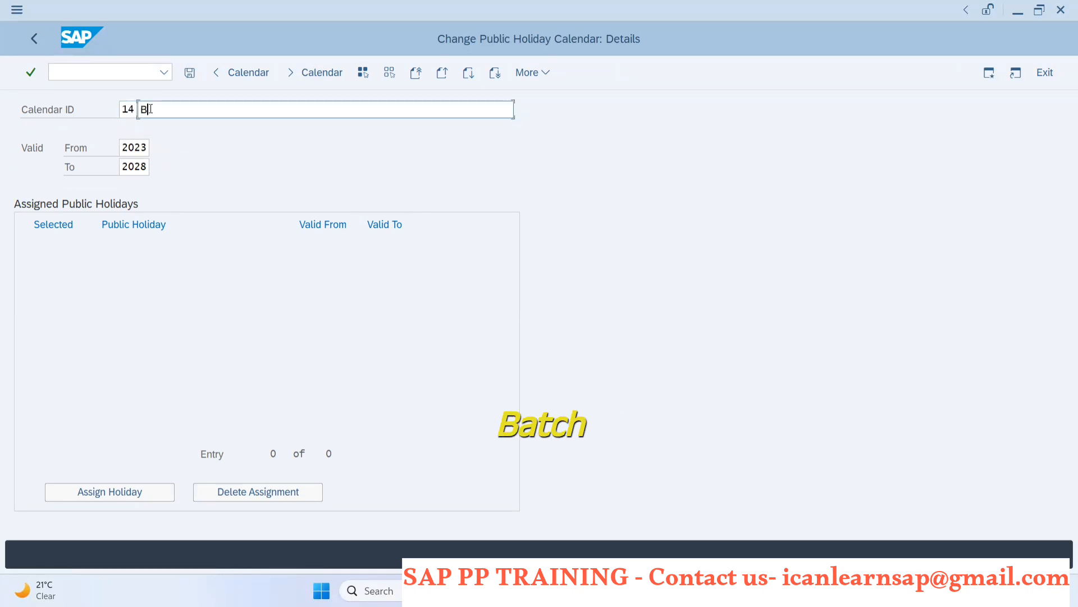
pyautogui.write('atch 14 - fac')
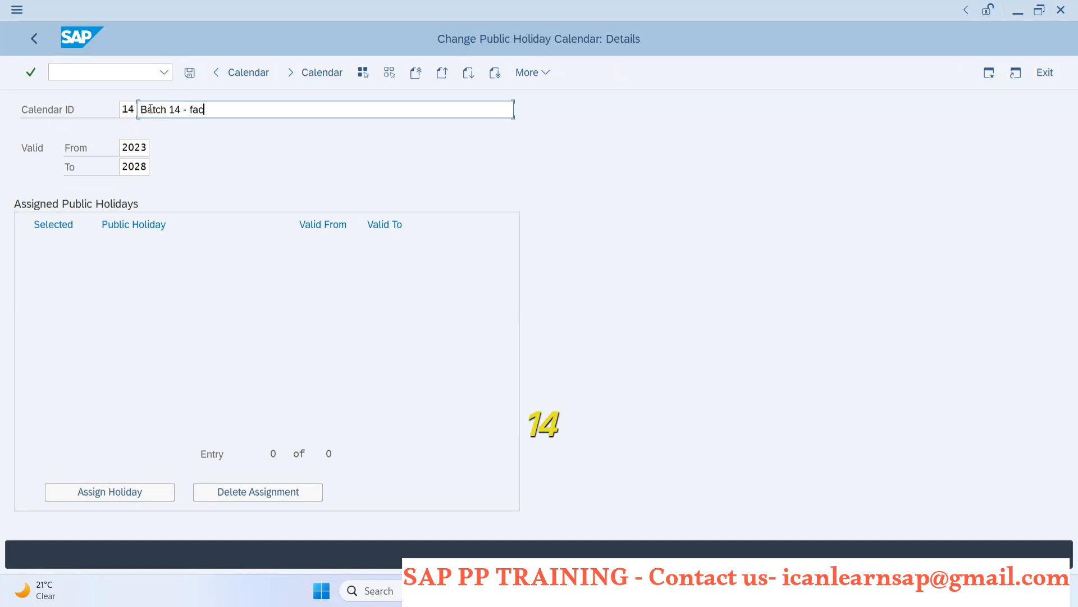
pyautogui.write('tory calender')
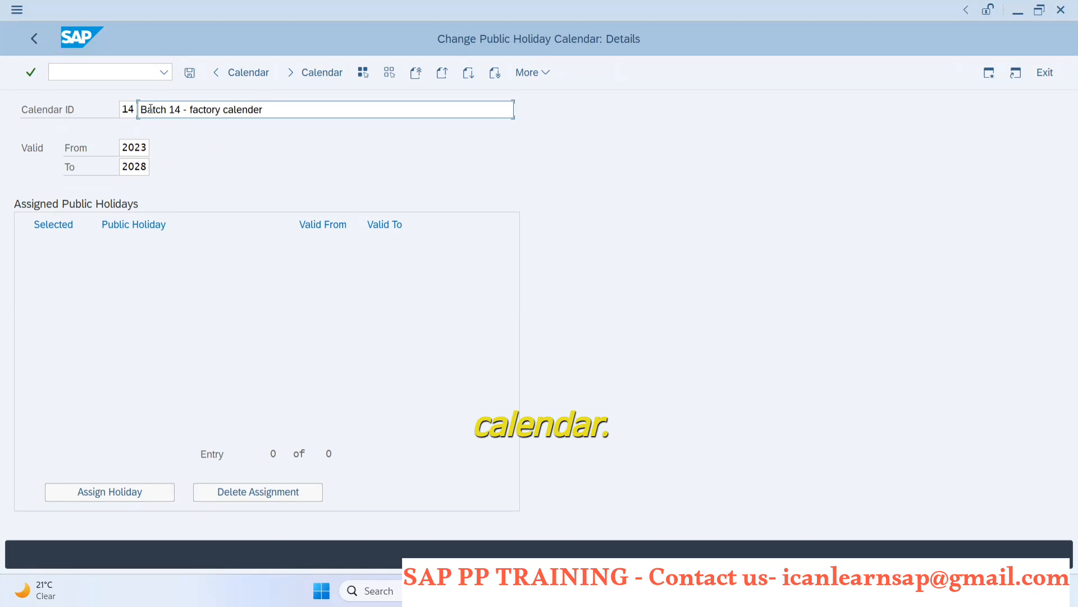
pyautogui.click(160, 153)
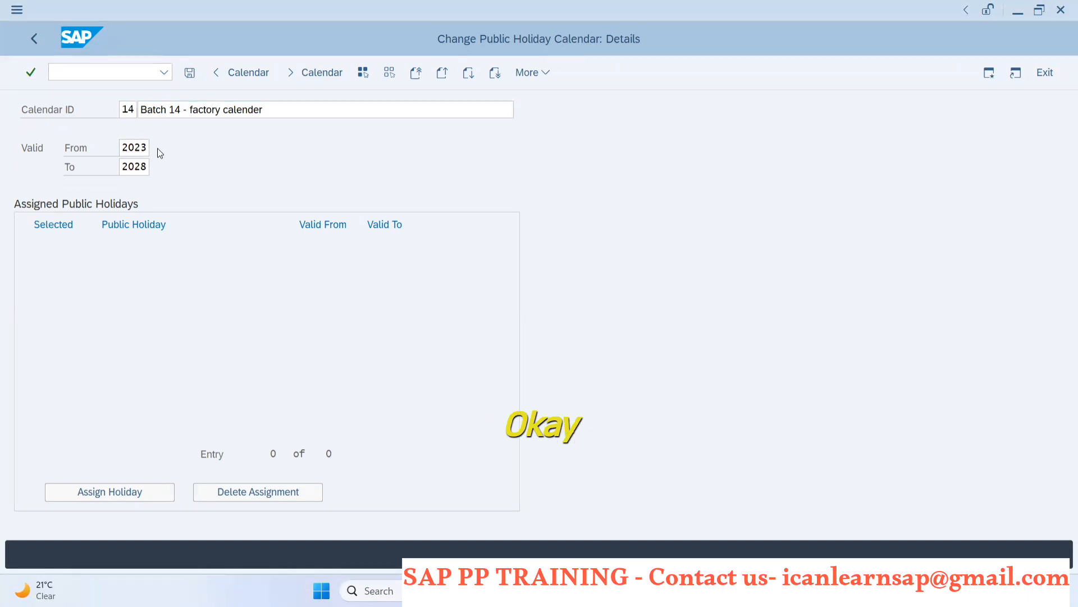
pyautogui.click(41, 34)
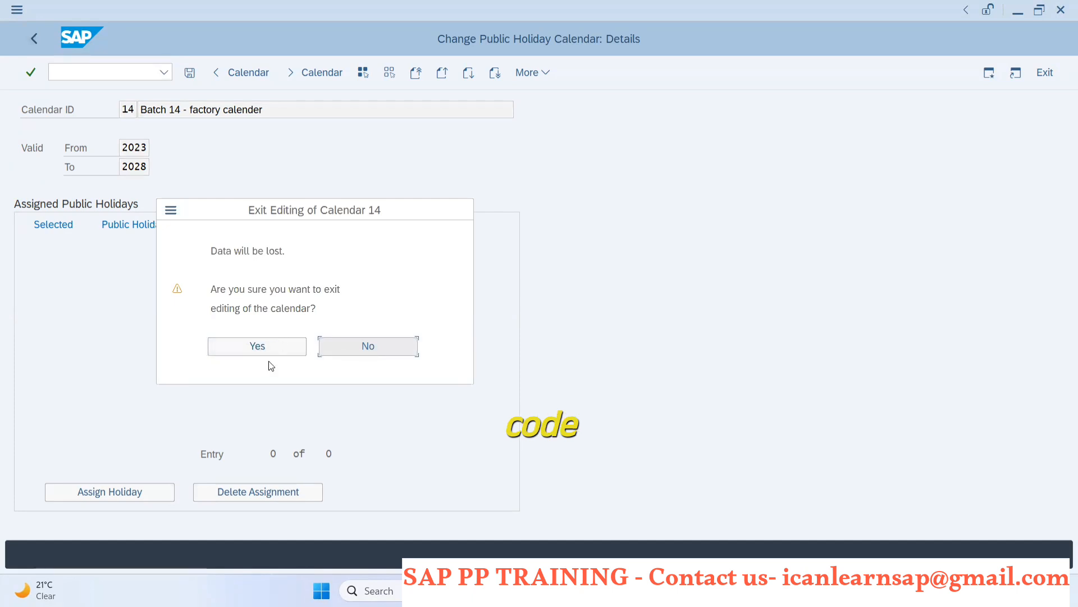
pyautogui.click(270, 346)
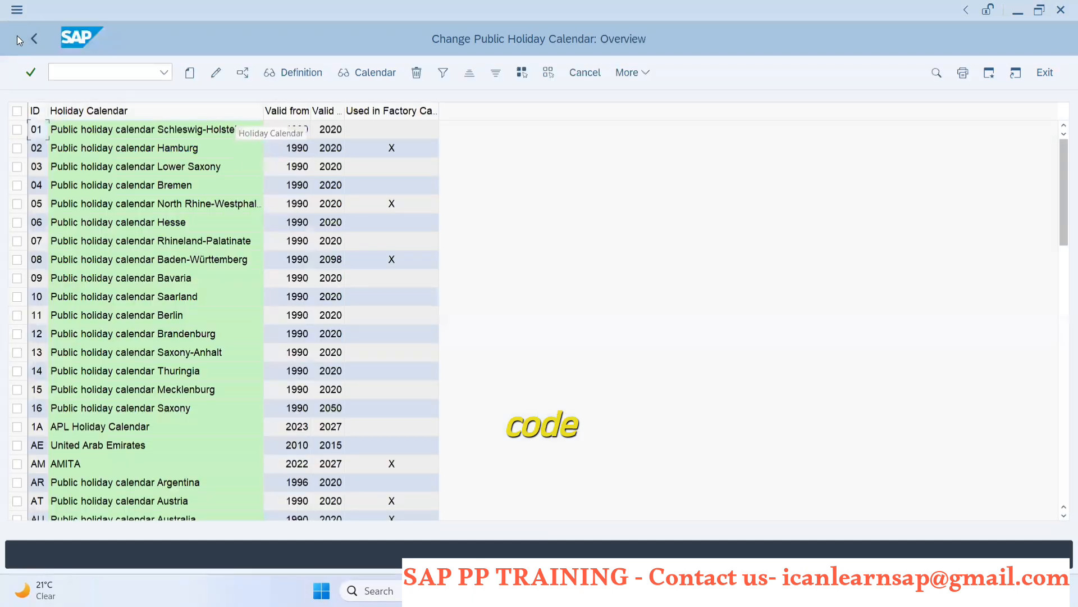
pyautogui.click(34, 39)
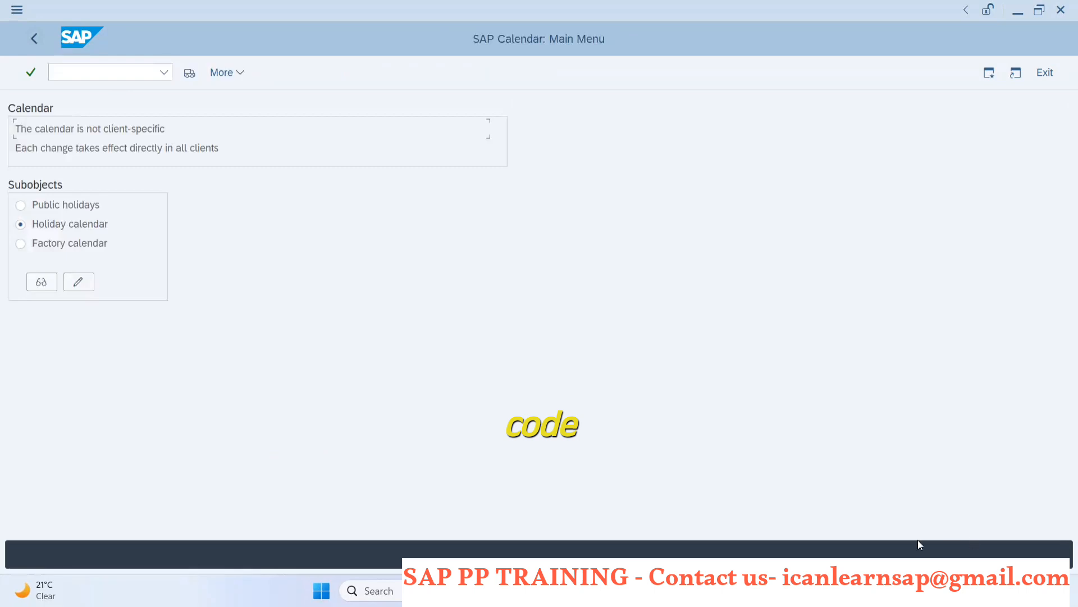
pyautogui.click(54, 205)
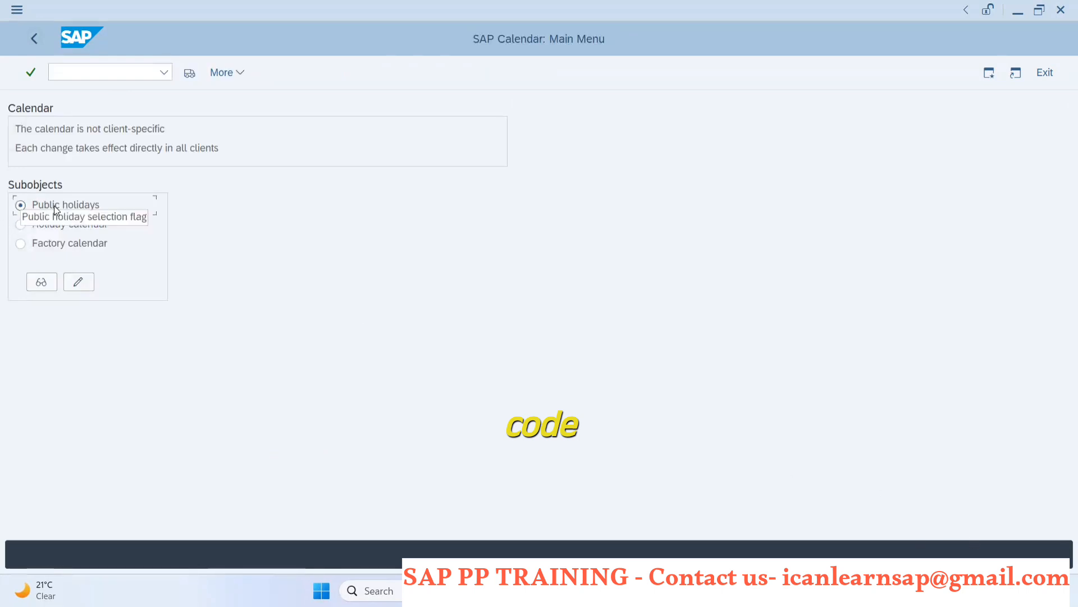
pyautogui.click(42, 227)
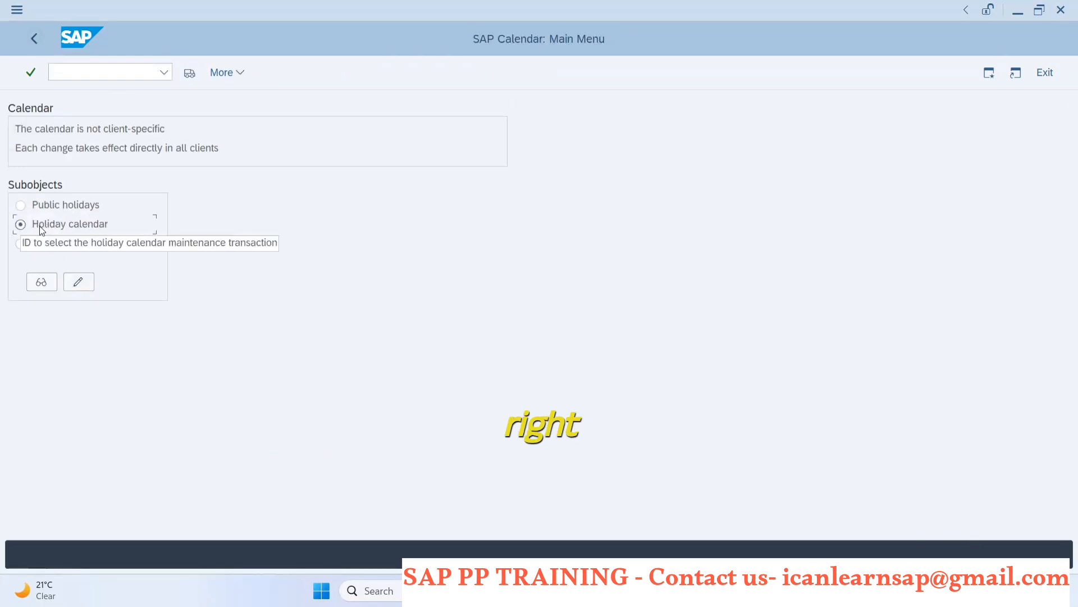
# Start a new holiday calendar in change mode with ID 14 and the description "Batch 14 public holiday".
pyautogui.click(85, 283)
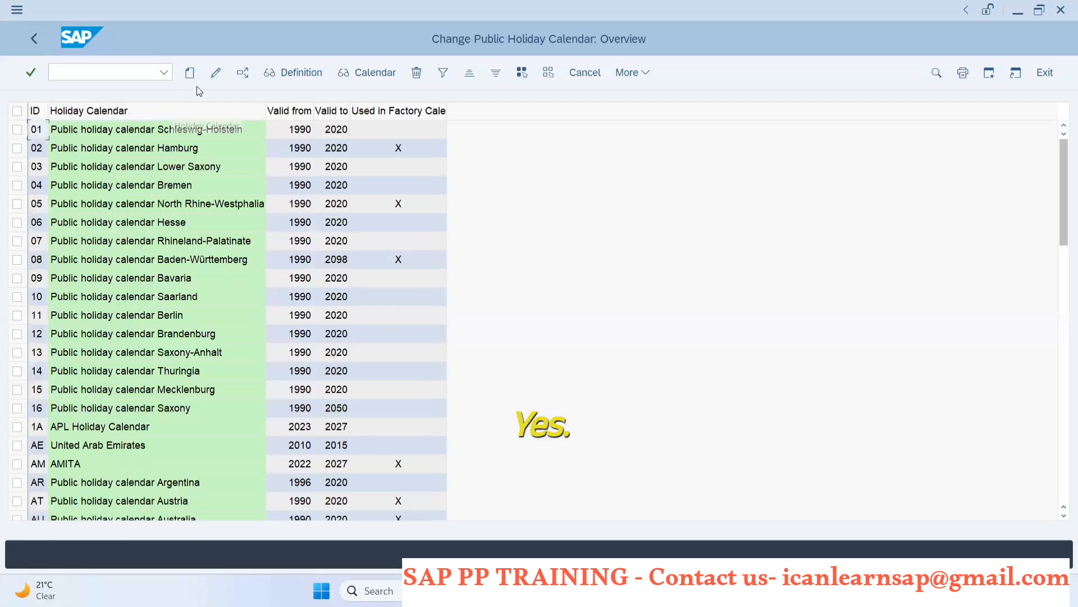
pyautogui.click(191, 74)
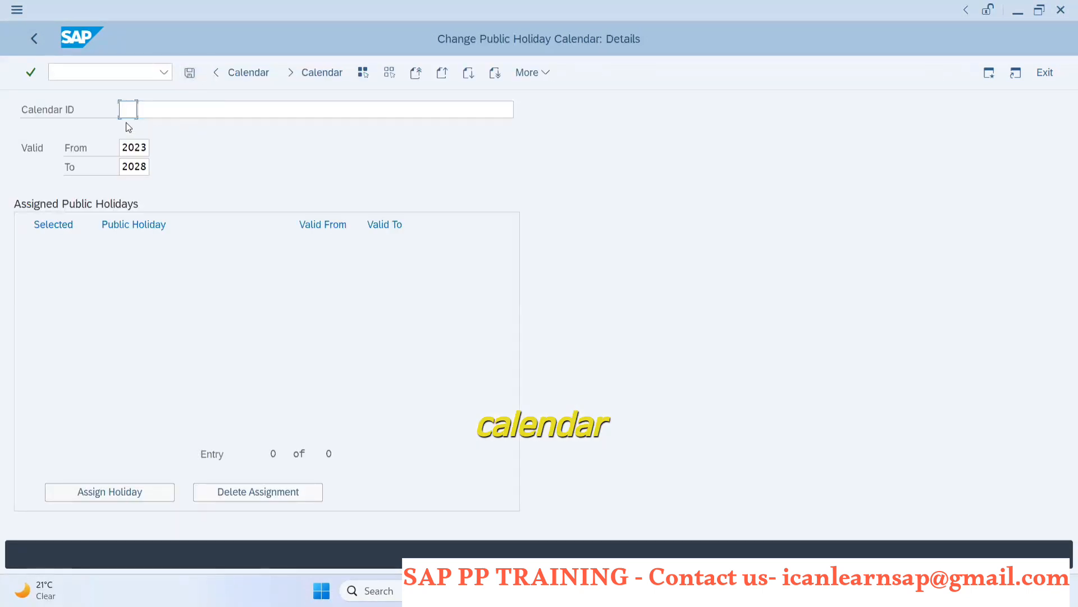
pyautogui.write('14')
pyautogui.click(177, 111)
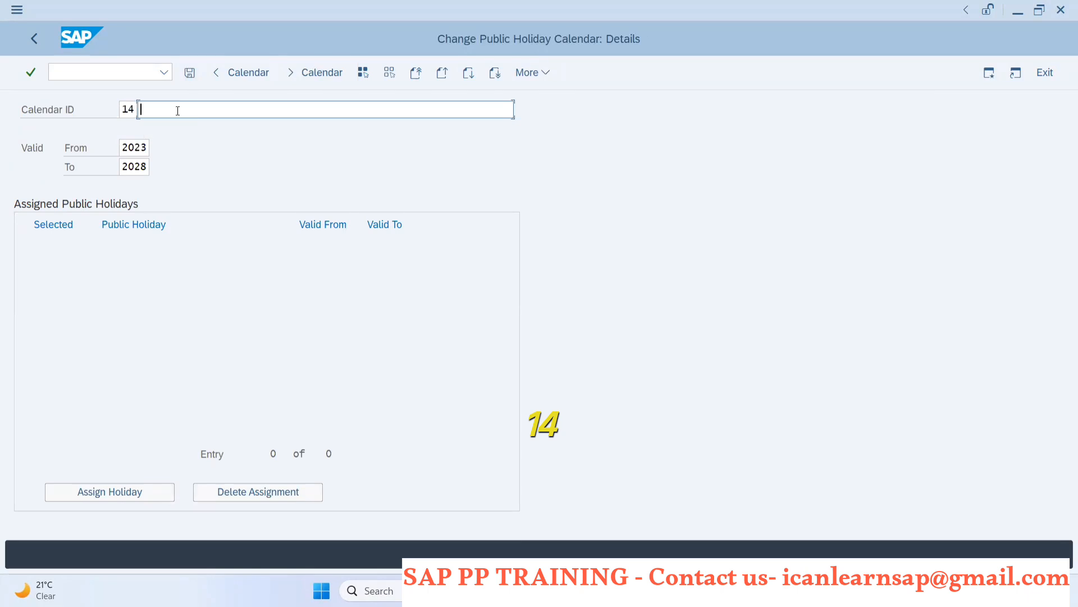
pyautogui.write('Batch ')
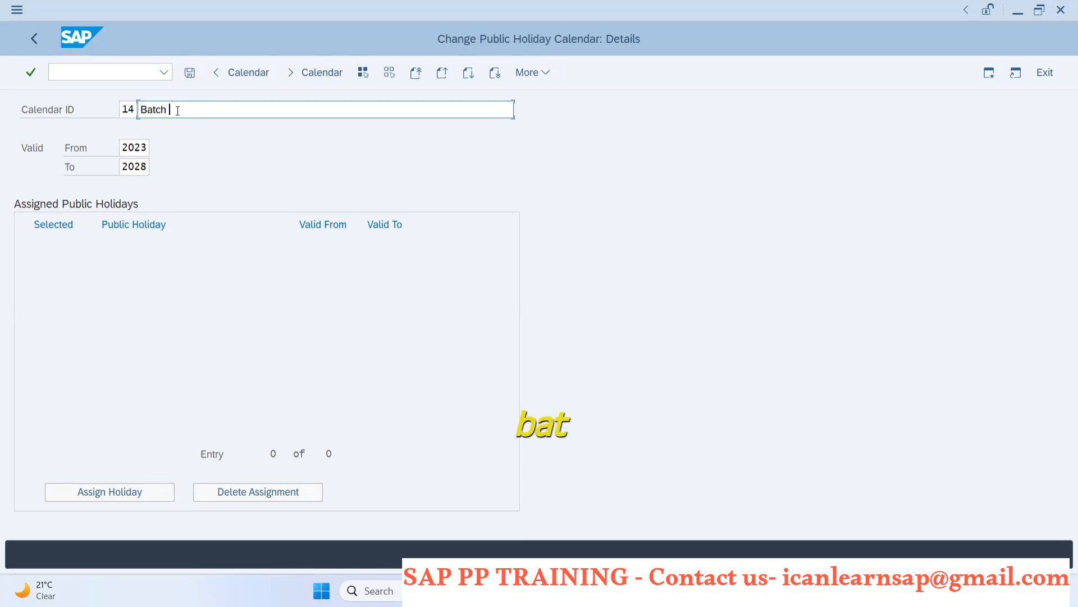
pyautogui.write('14 pu')
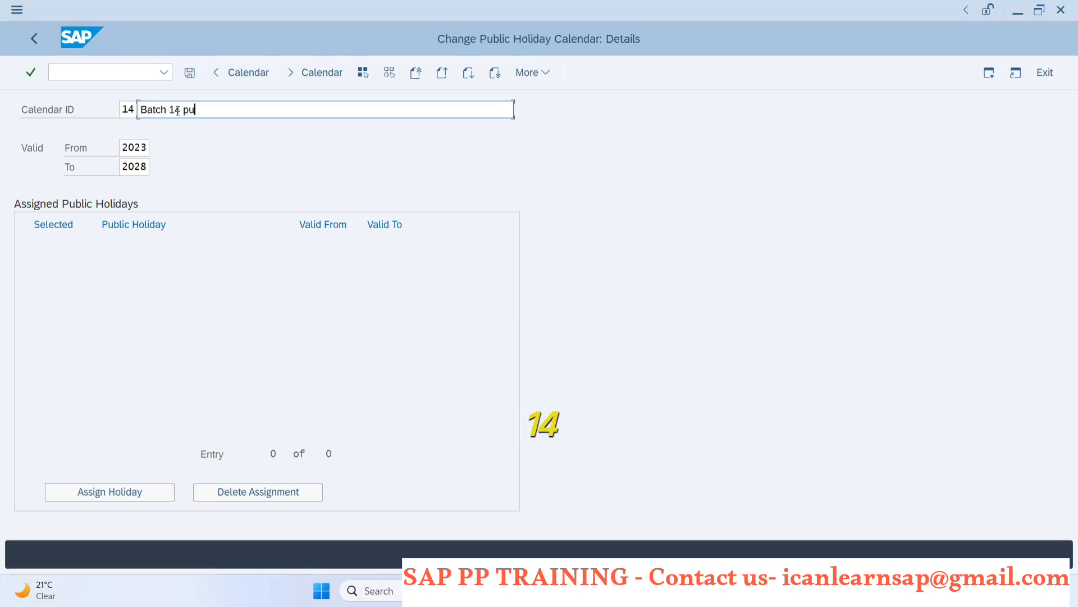
pyautogui.write('blic hol')
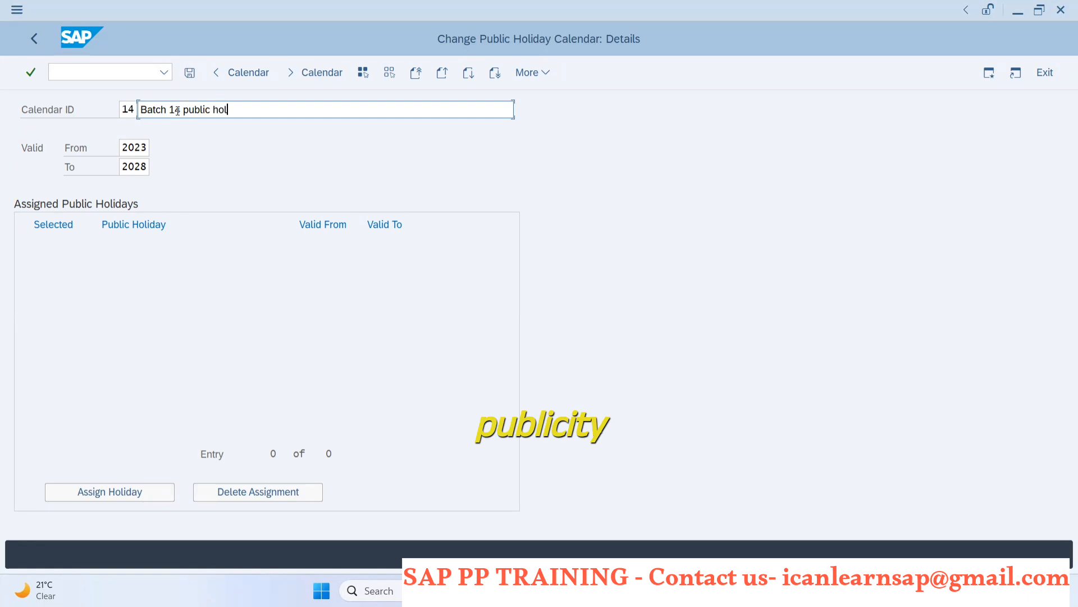
pyautogui.write('iday')
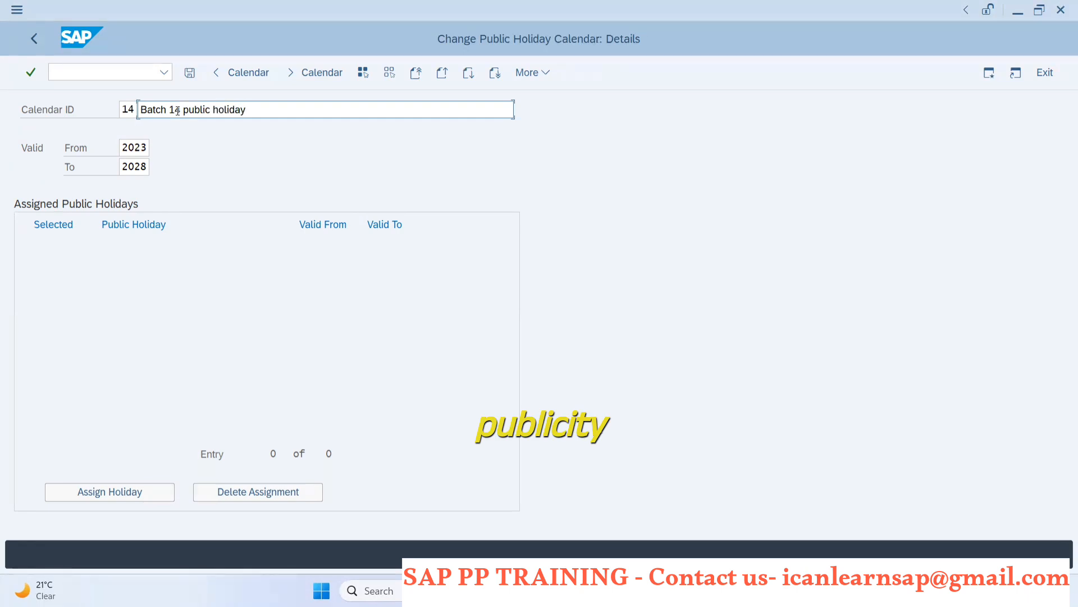
# Set the holiday calendar's validity from 2024 to 2025.
pyautogui.click(145, 147)
pyautogui.press('BackSpace')
pyautogui.write('4')
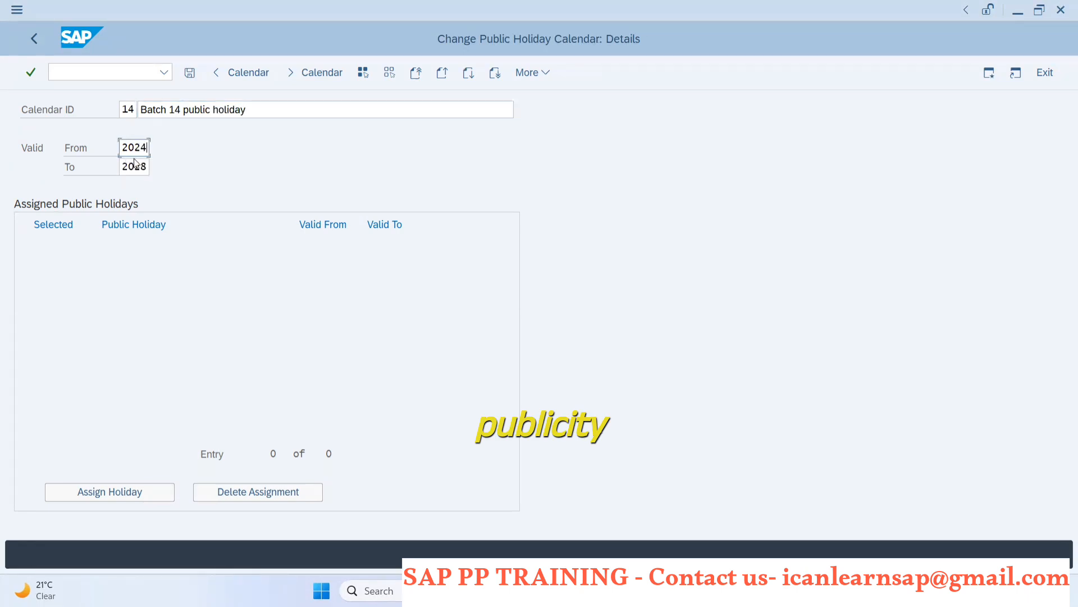
pyautogui.click(144, 175)
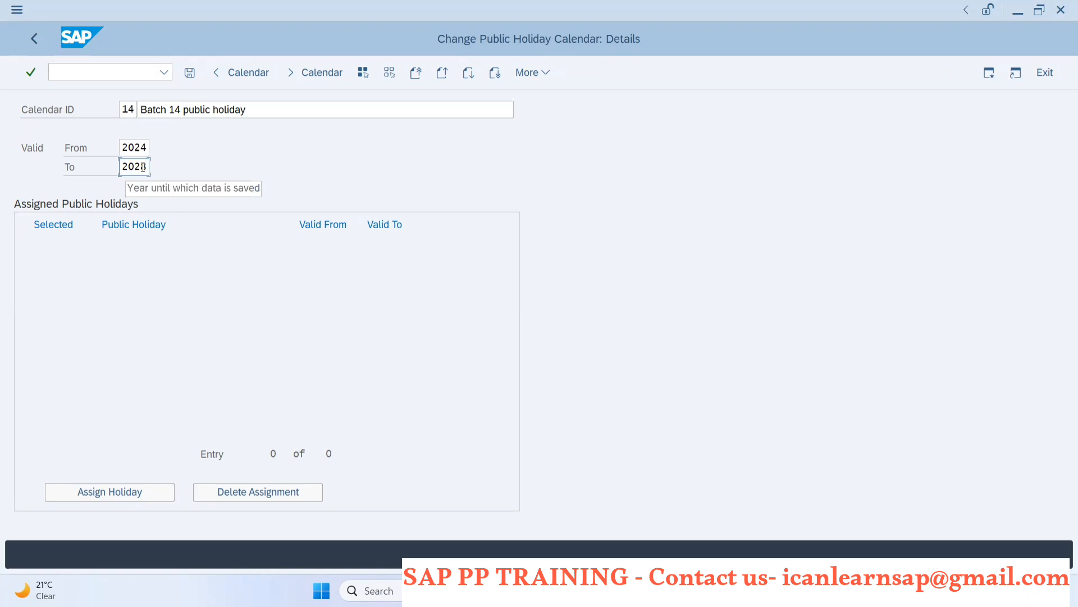
pyautogui.press('BackSpace')
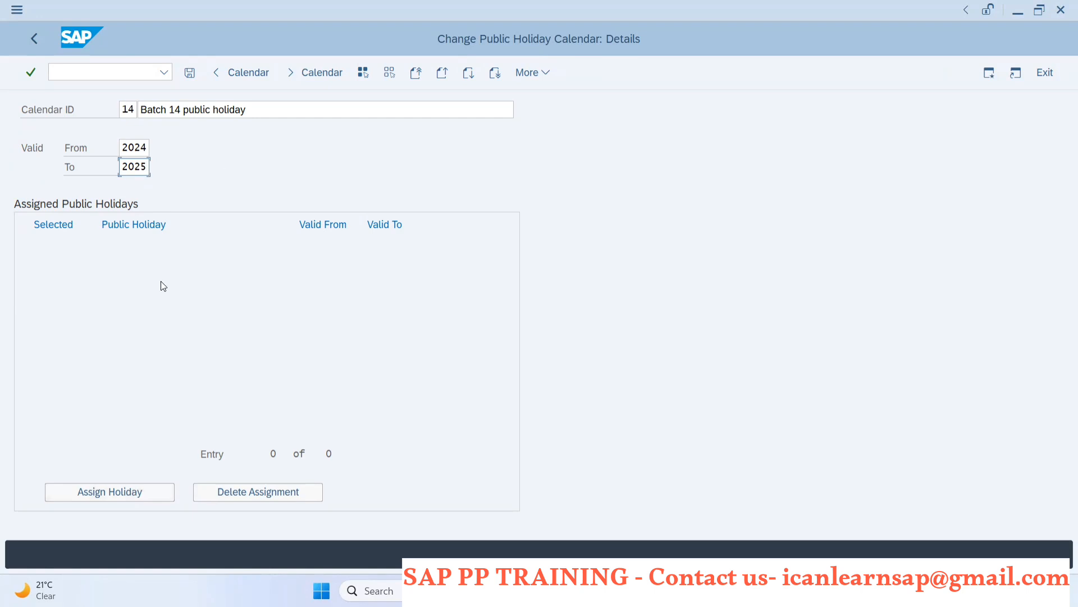
# Try to assign holidays to the calendar, and replace its calendar ID with B4.
pyautogui.click(123, 492)
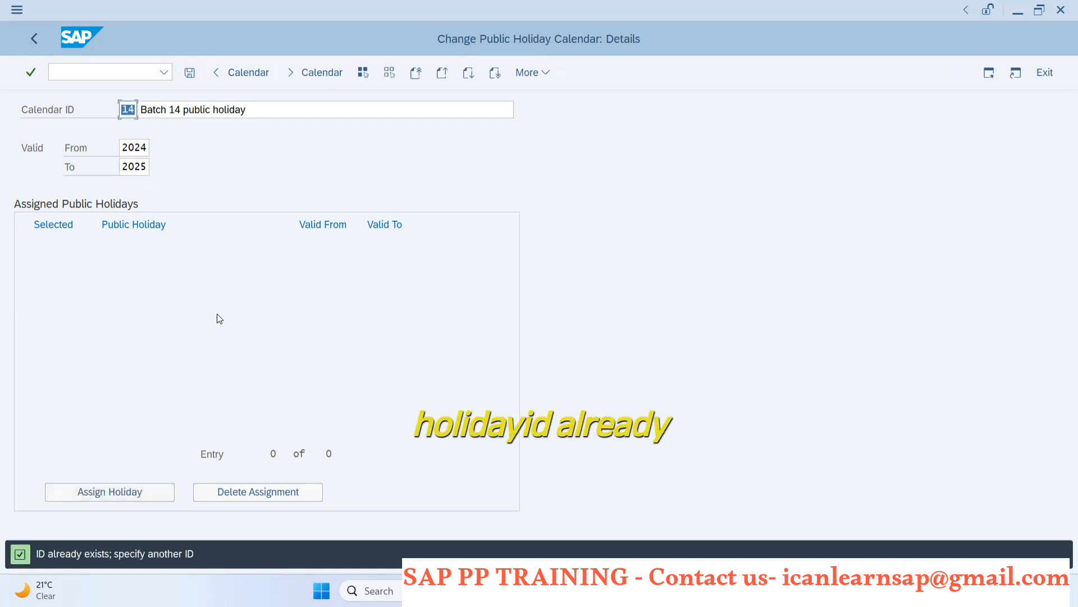
pyautogui.click(135, 112)
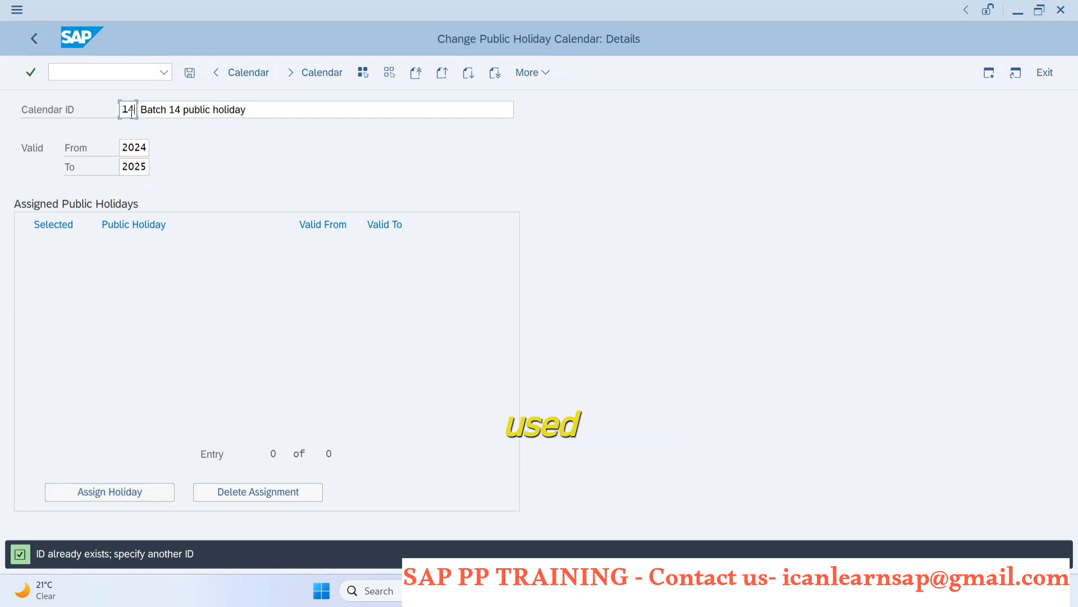
pyautogui.press('BackSpace')
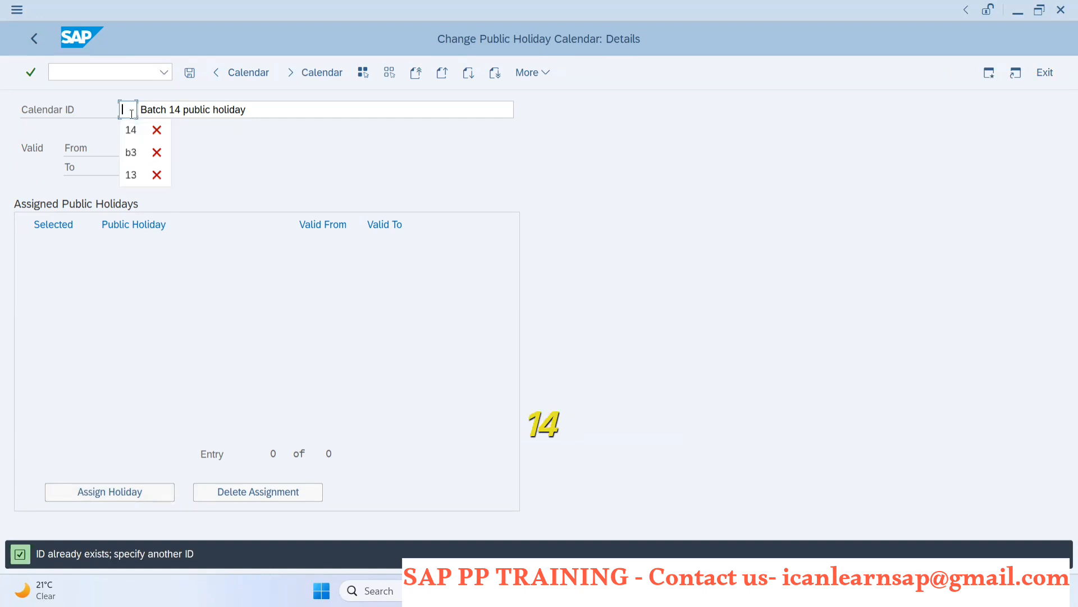
pyautogui.press('BackSpace')
pyautogui.write('b4')
pyautogui.press('Return')
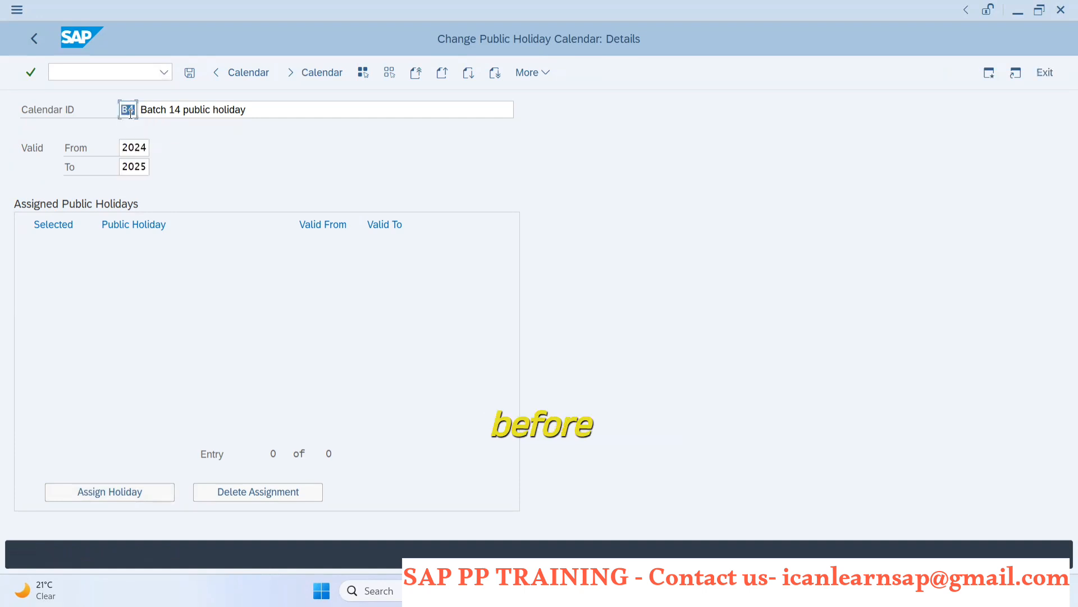
# Start assigning holidays to calendar B4, search the public holidays for "labour", and mark "Labour Day, 2nd" with key CN.
pyautogui.click(108, 488)
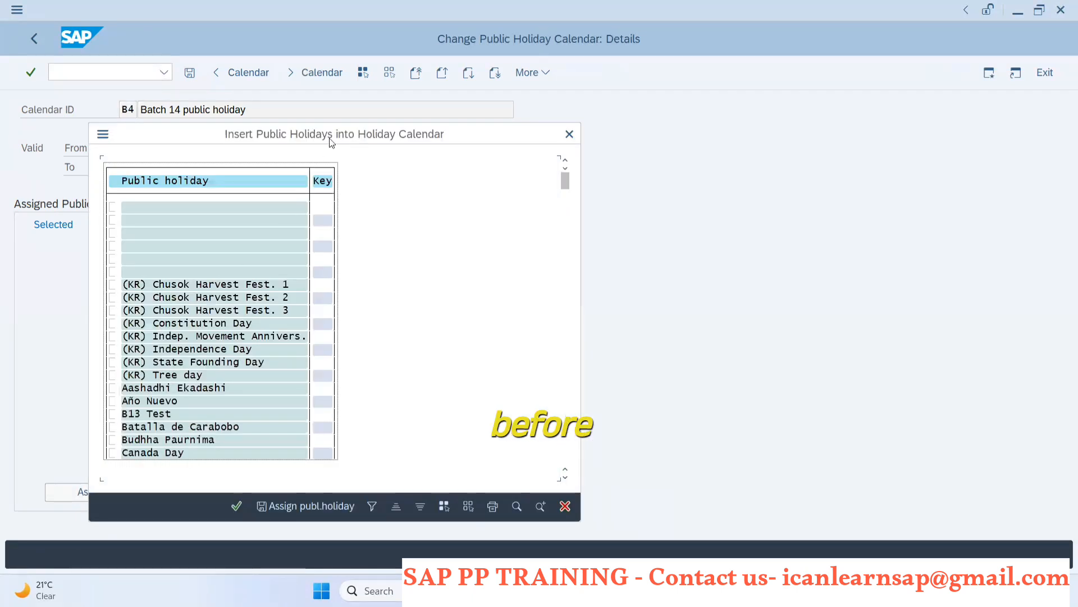
pyautogui.moveTo(331, 142); pyautogui.dragTo(597, 141)
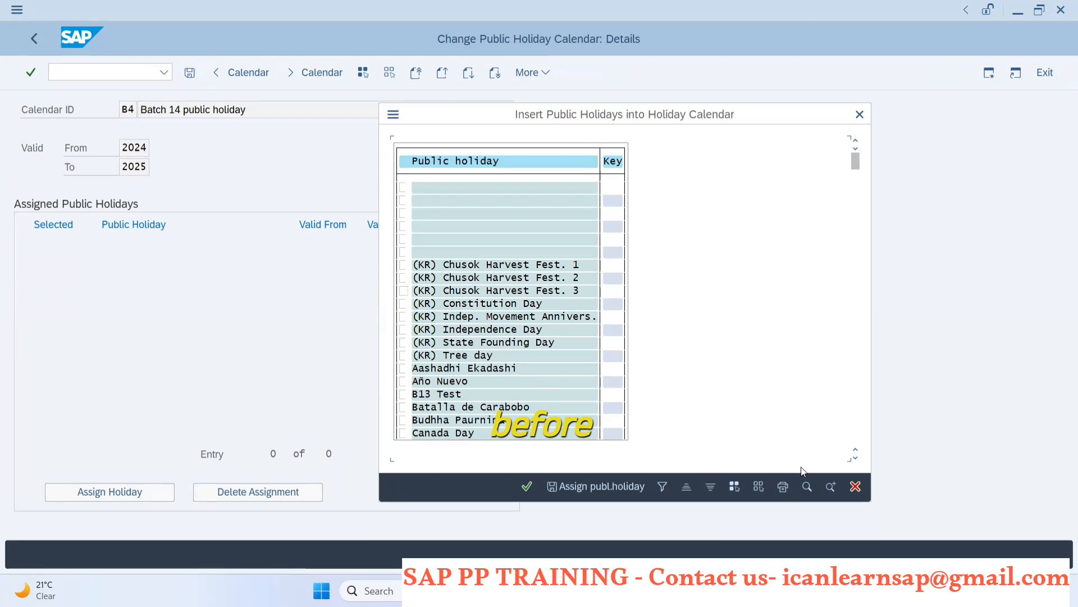
pyautogui.click(808, 487)
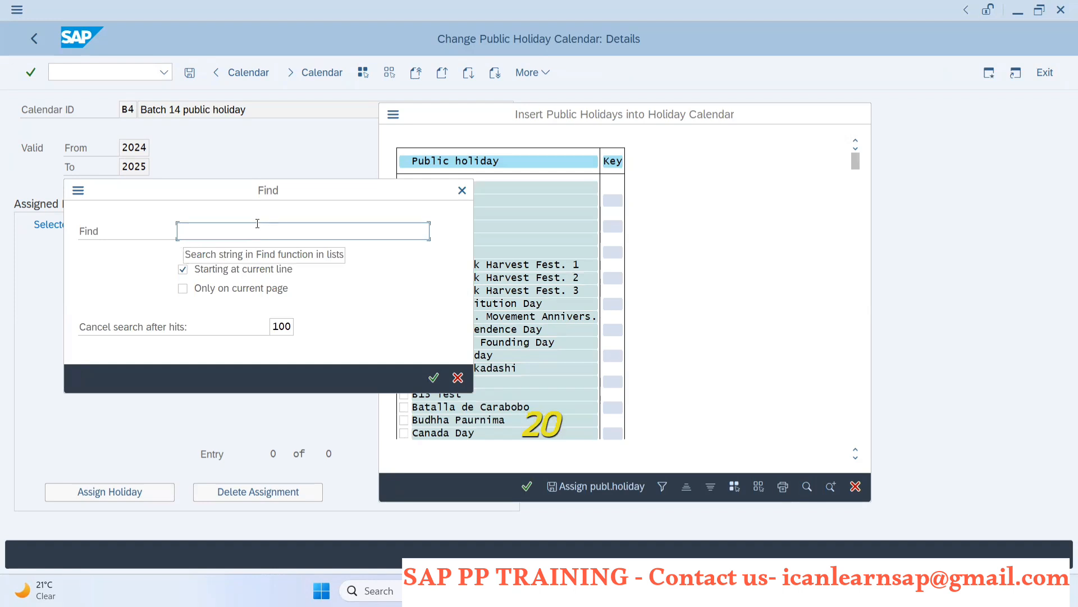
pyautogui.write('la')
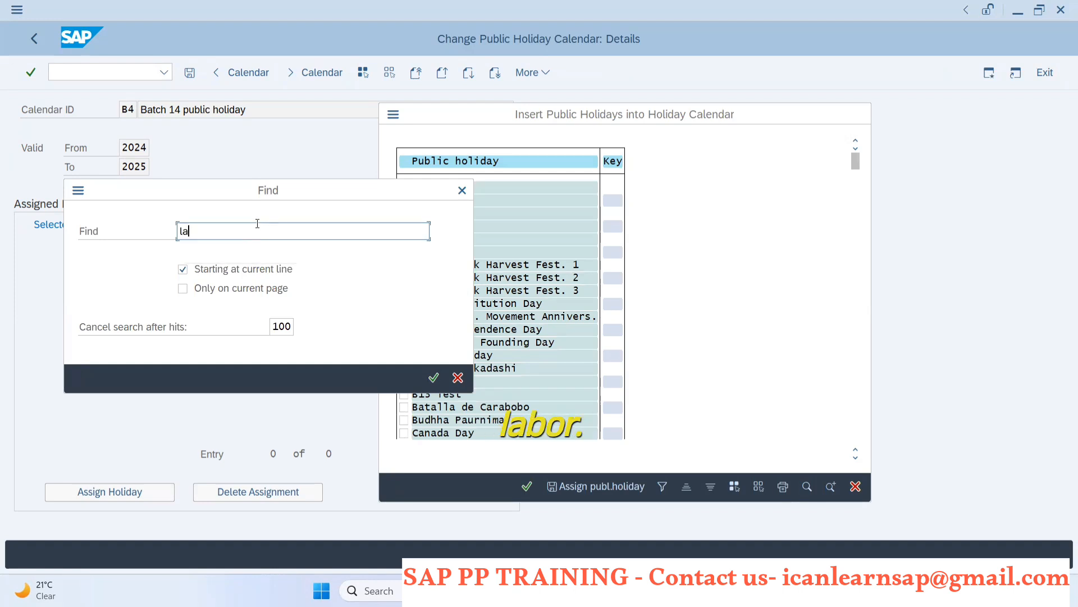
pyautogui.write('bour')
pyautogui.click(434, 378)
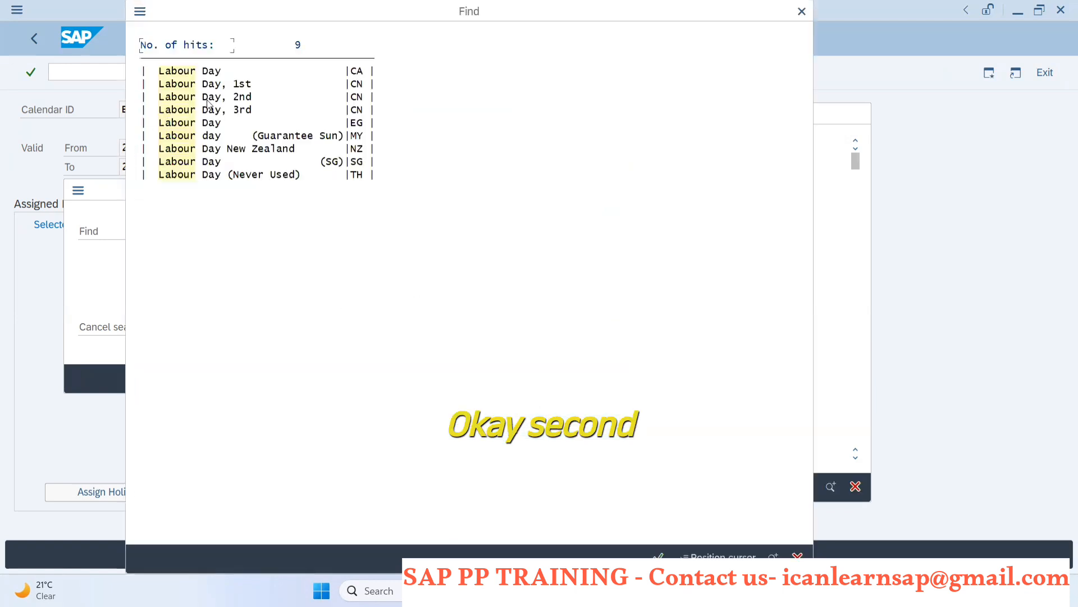
pyautogui.doubleClick(208, 100)
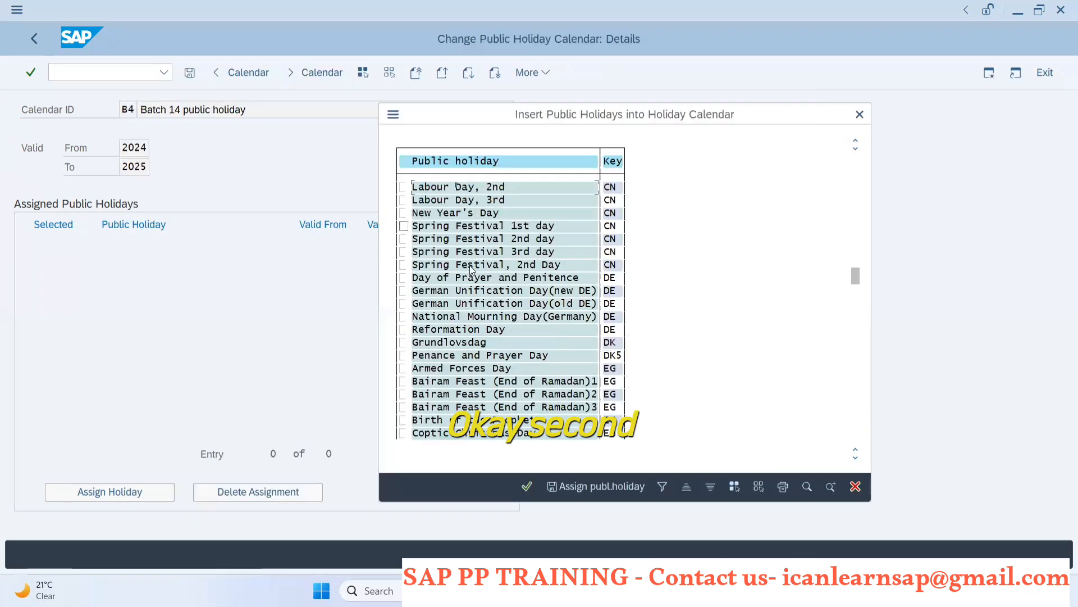
pyautogui.click(403, 187)
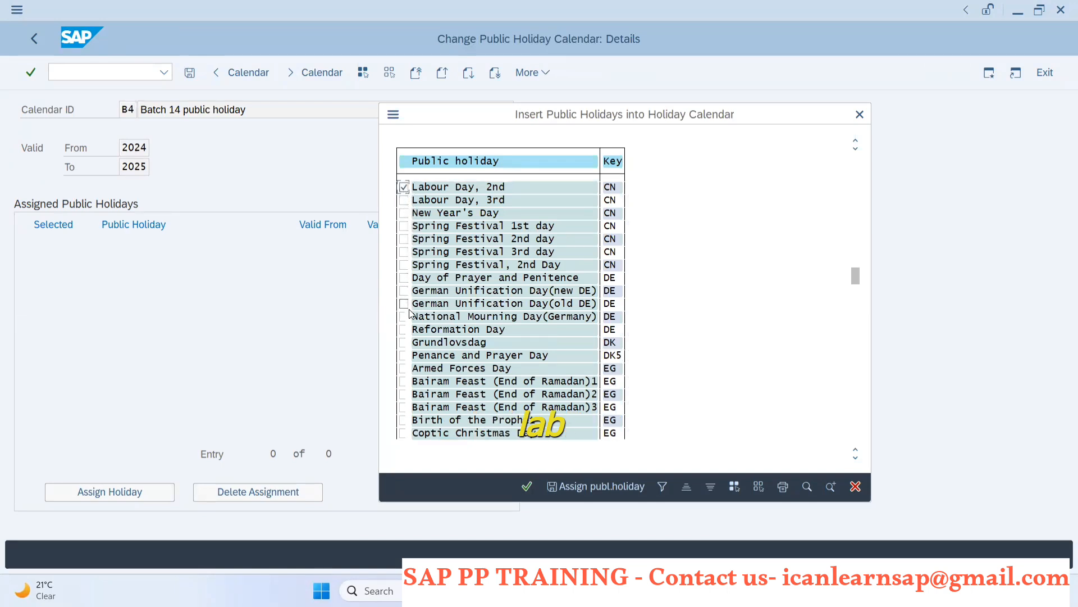
# Search the list of assignable public holidays for "holi" and examine the matches.
pyautogui.click(807, 486)
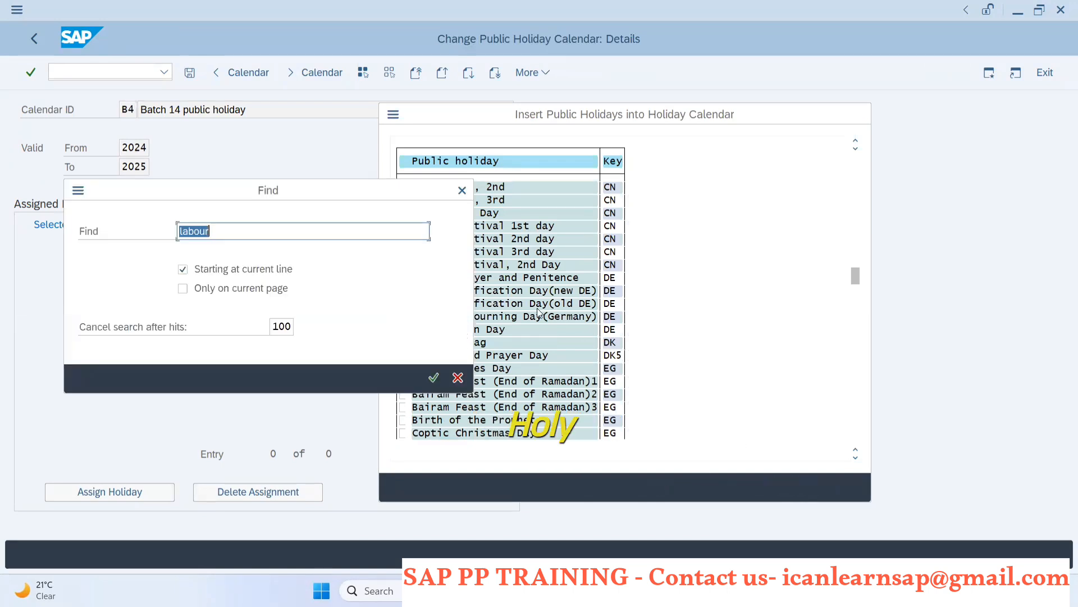
pyautogui.write('hol')
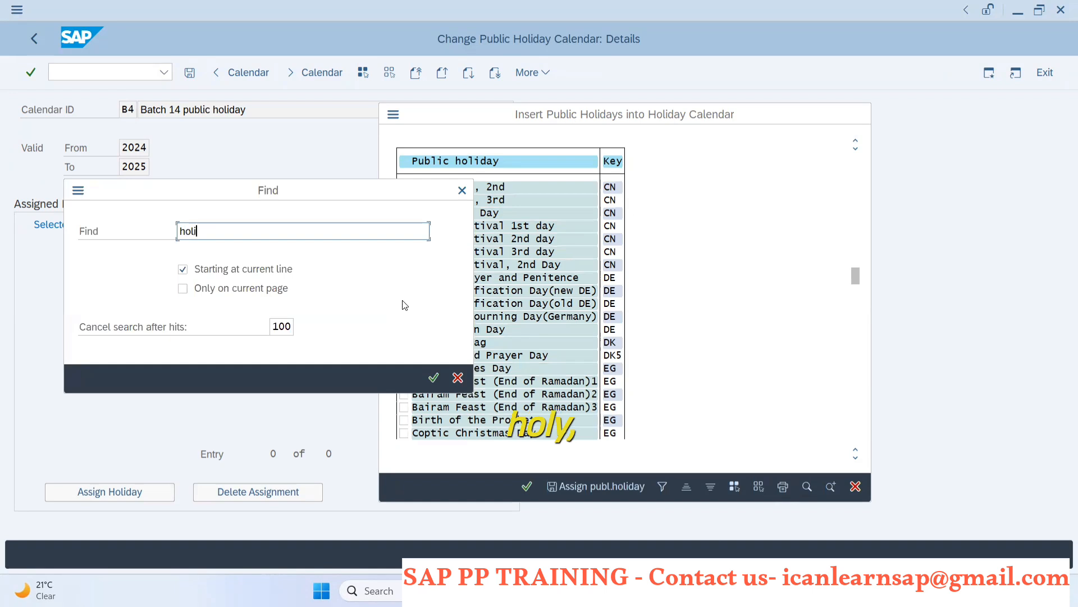
pyautogui.write('i')
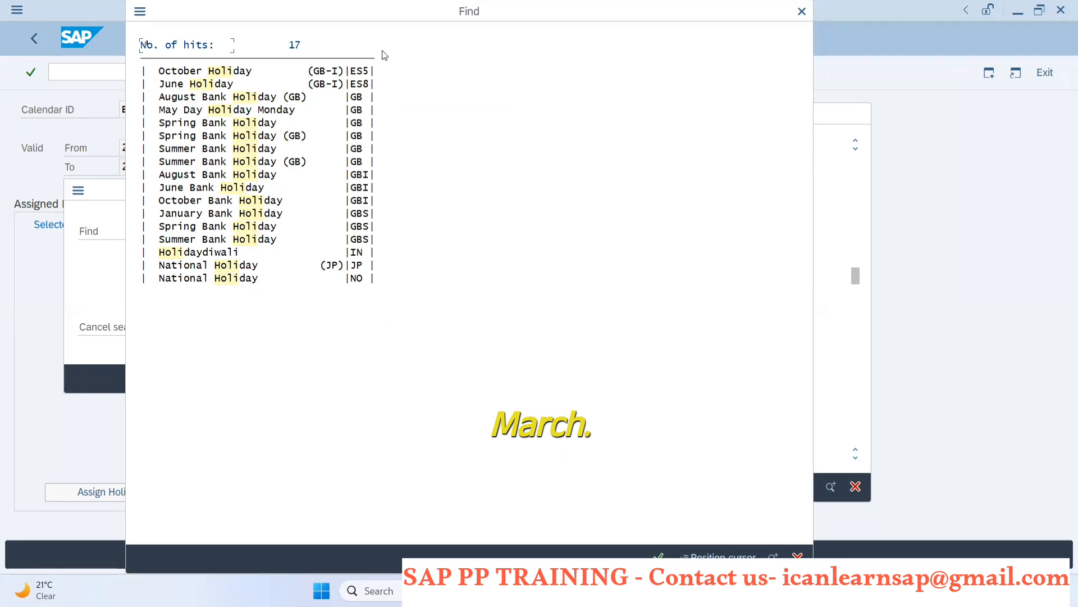
pyautogui.click(774, 556)
pyautogui.click(801, 11)
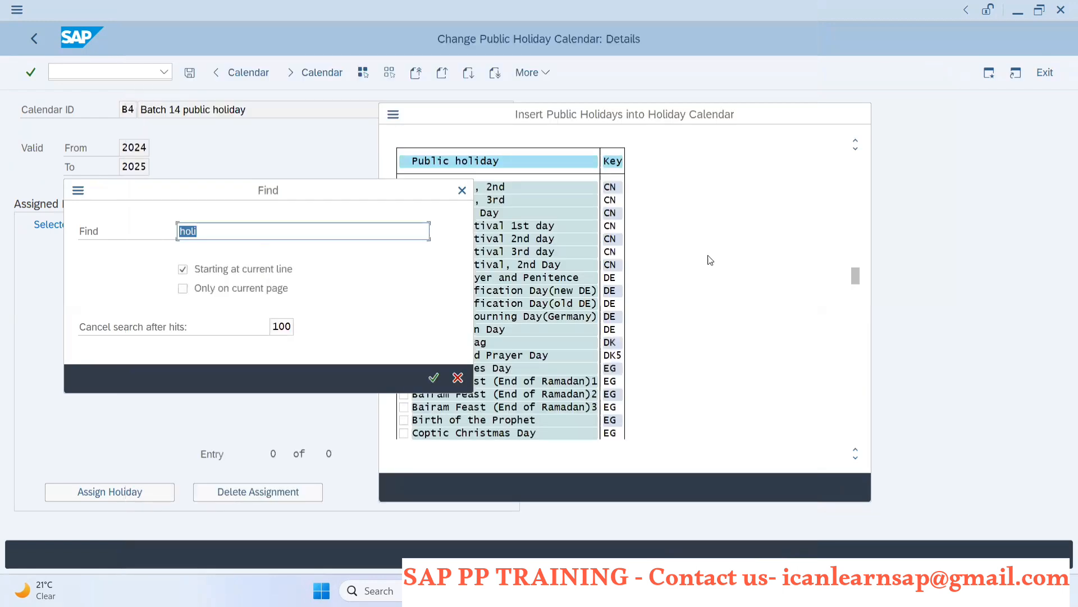
# Search the public holiday list for "HOLI B14" and close the search.
pyautogui.press('BackSpace')
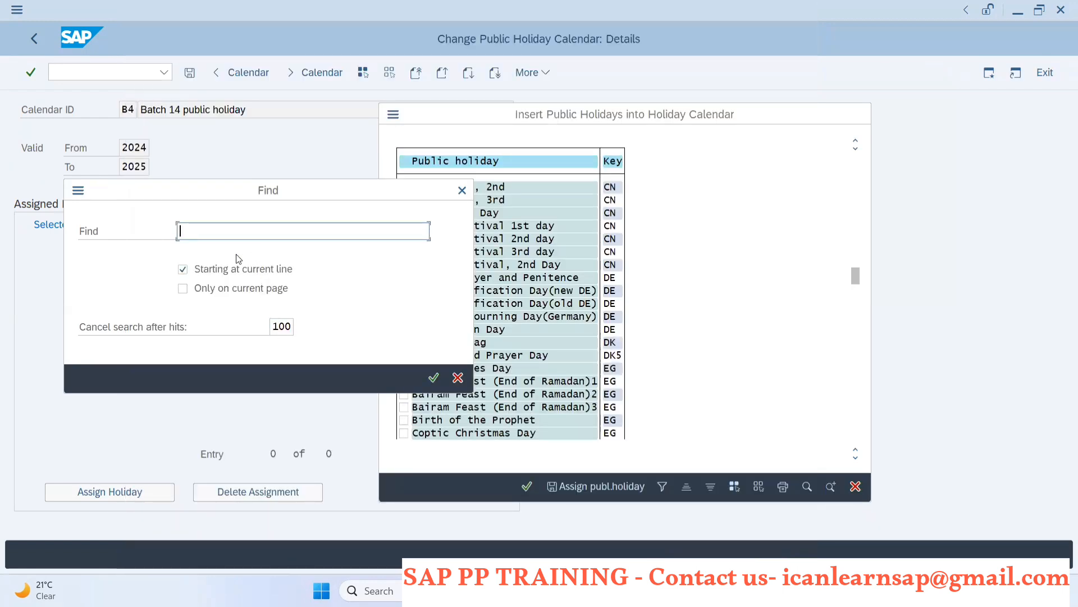
pyautogui.write('HOLI b')
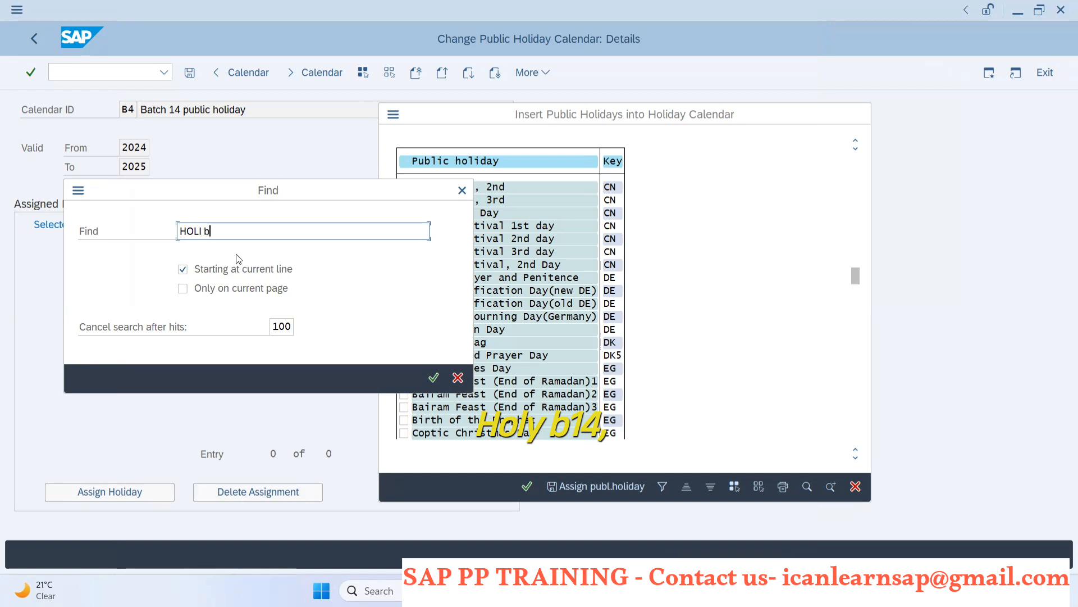
pyautogui.write('14')
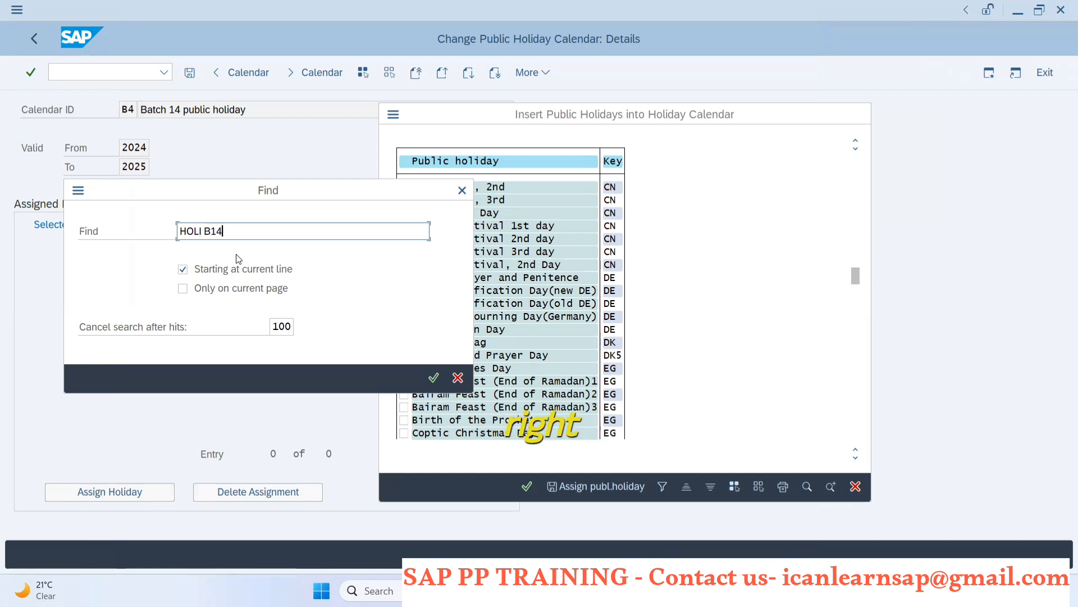
pyautogui.press('Return')
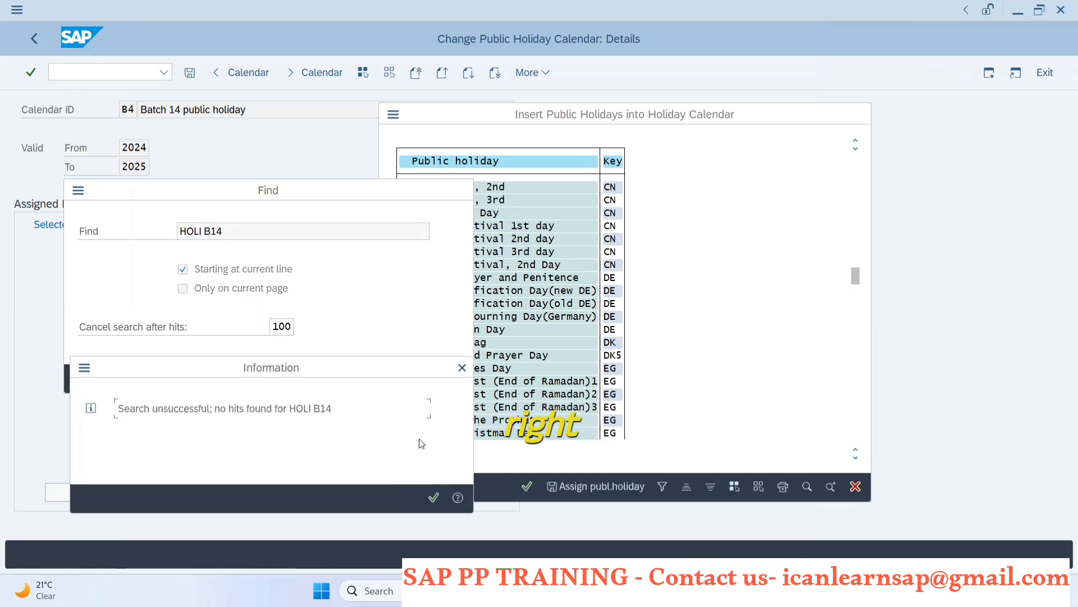
pyautogui.click(462, 370)
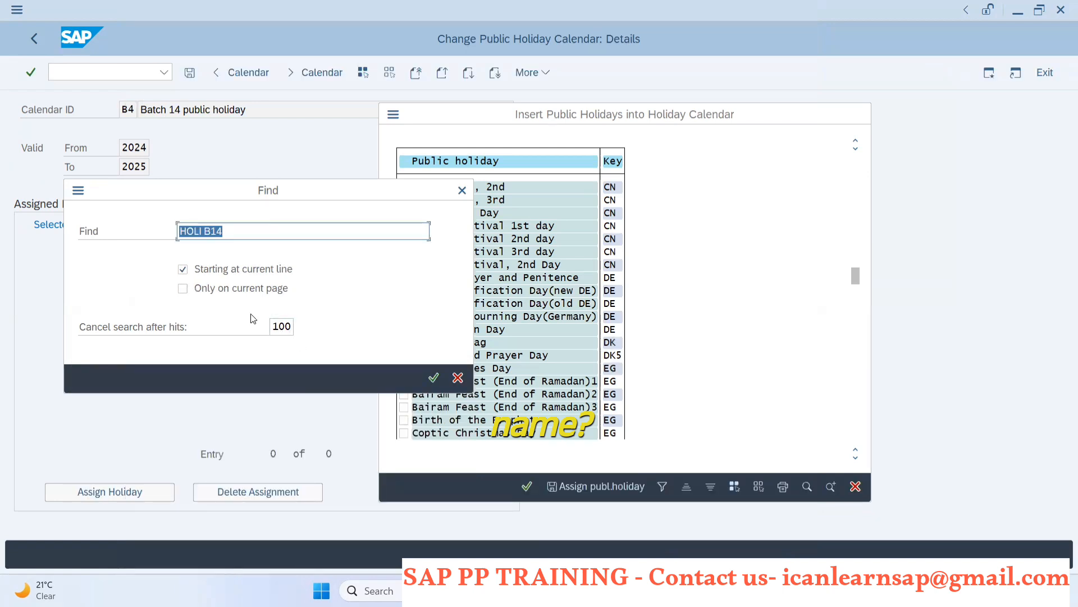
pyautogui.click(221, 234)
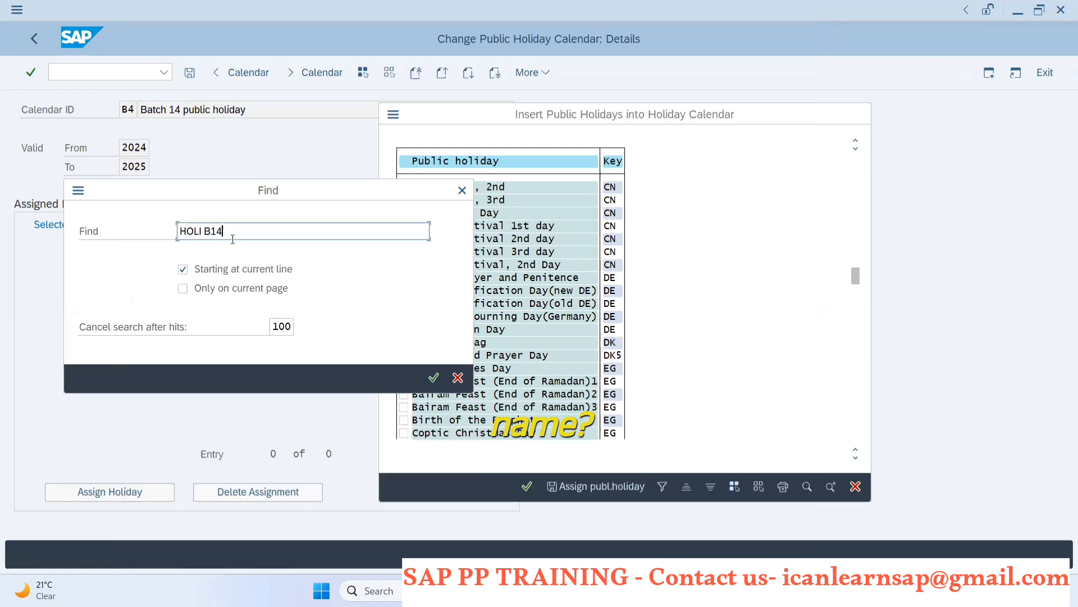
pyautogui.click(463, 189)
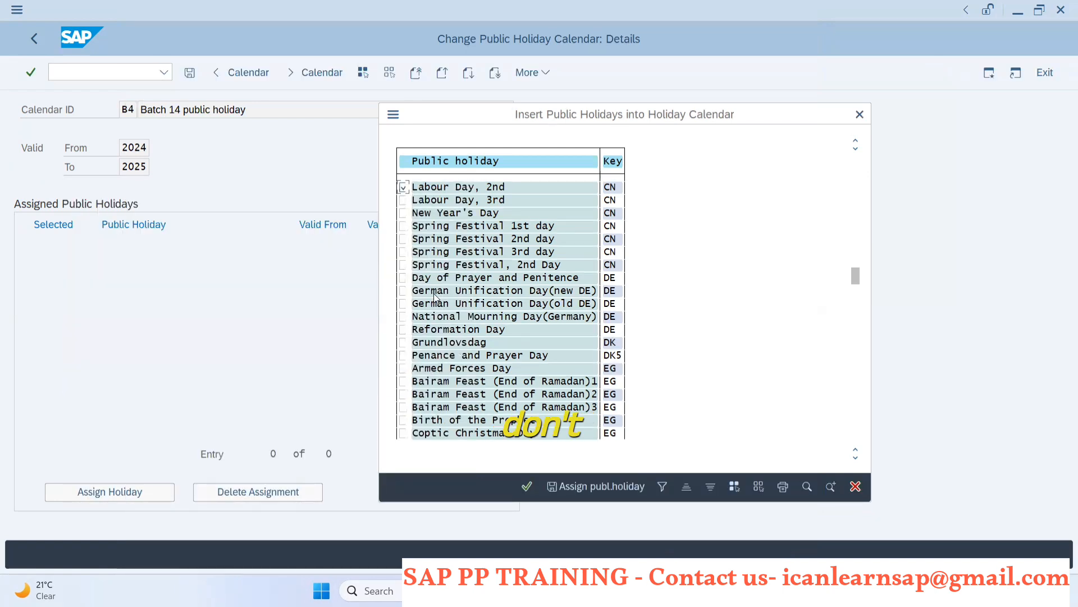
# Browse the public holiday list for the Holi entry, trying to sort it in ascending order by holiday name.
pyautogui.scroll(1, 418, 332)
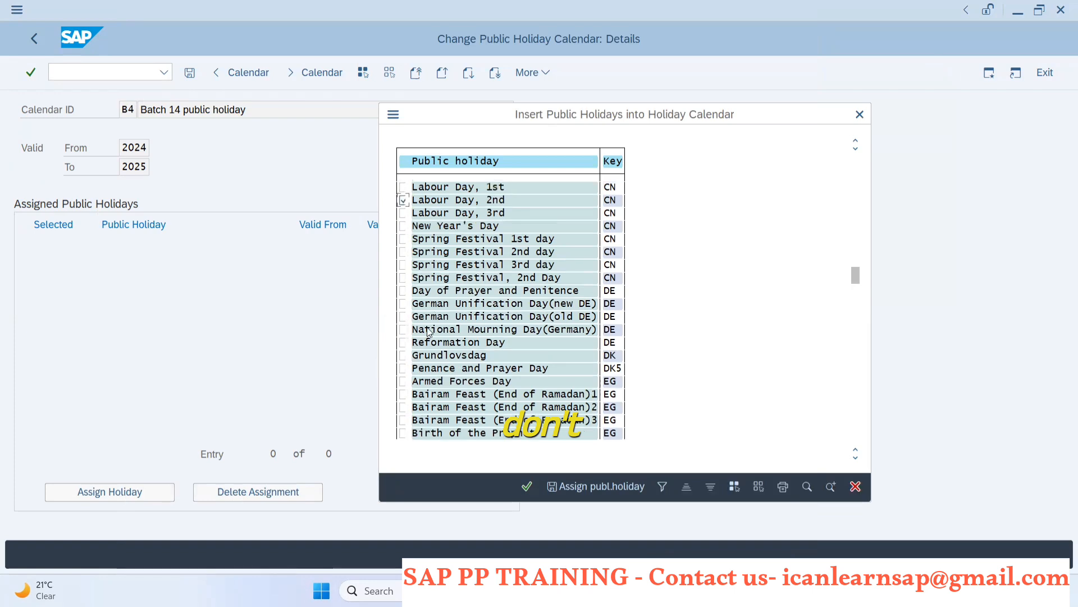
pyautogui.scroll(3, 449, 323)
pyautogui.scroll(6, 449, 322)
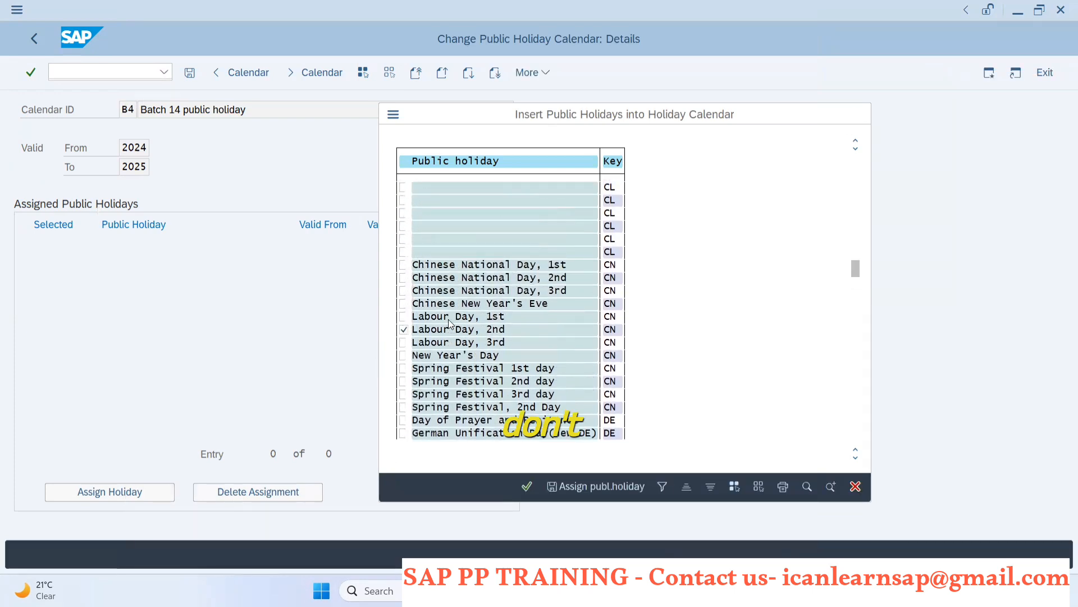
pyautogui.scroll(-3, 448, 323)
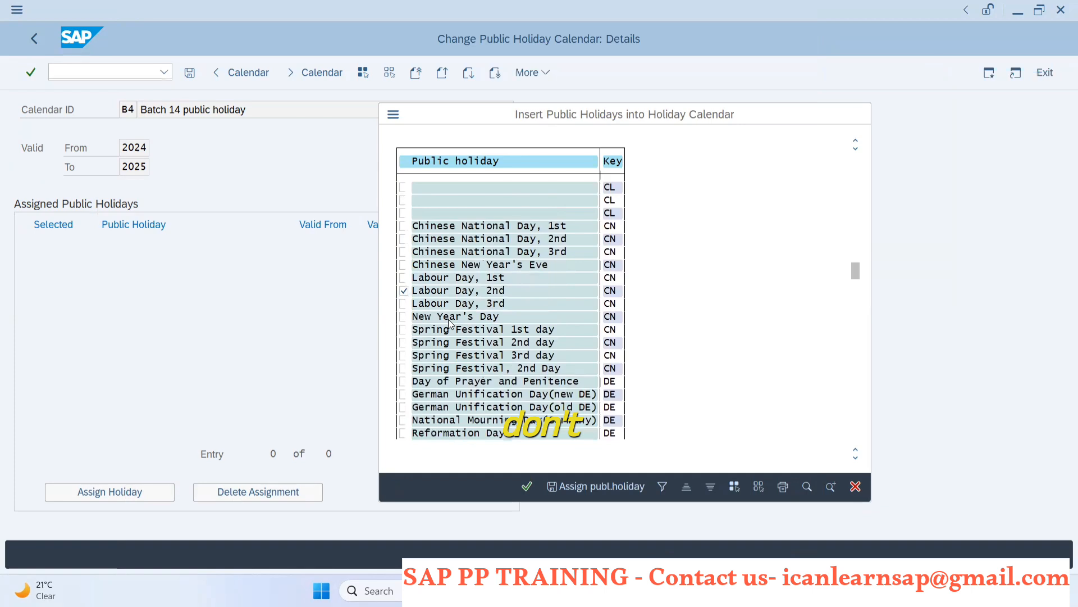
pyautogui.scroll(-6, 449, 323)
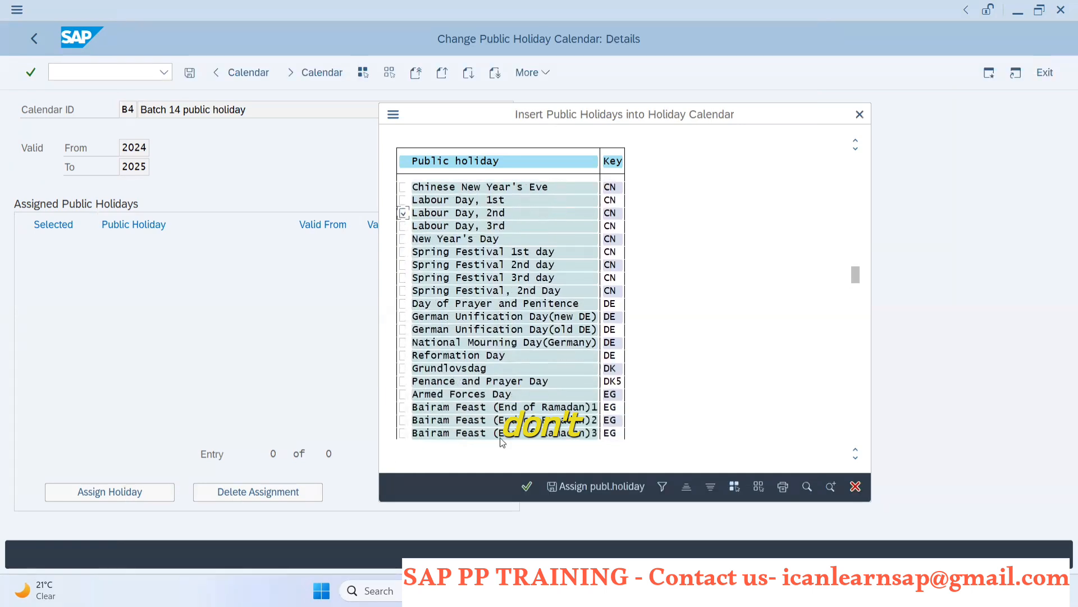
pyautogui.scroll(-3, 469, 305)
pyautogui.scroll(-7, 470, 305)
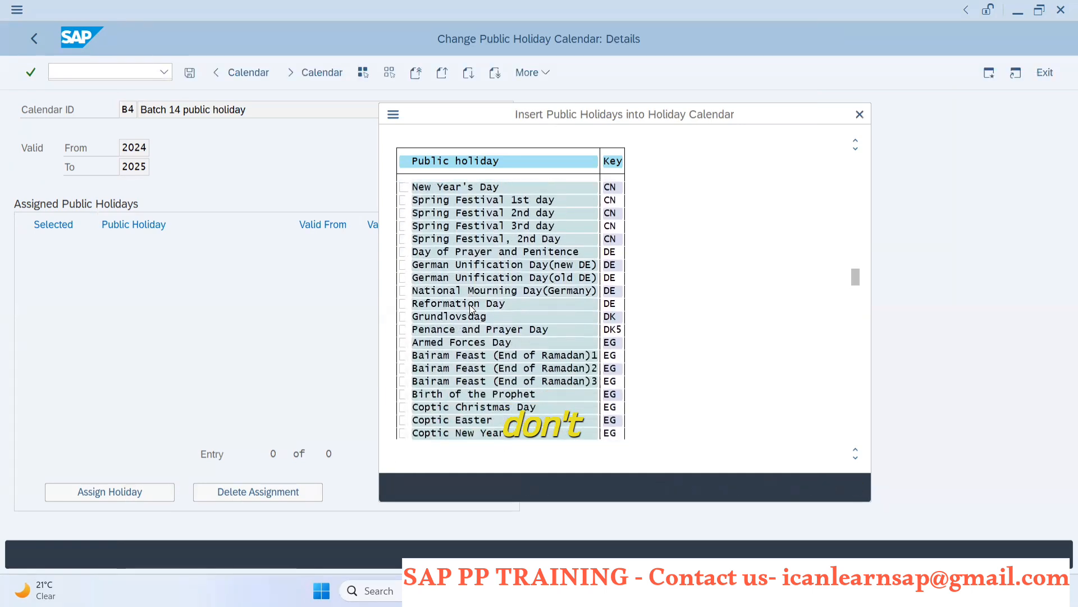
pyautogui.scroll(-8, 470, 322)
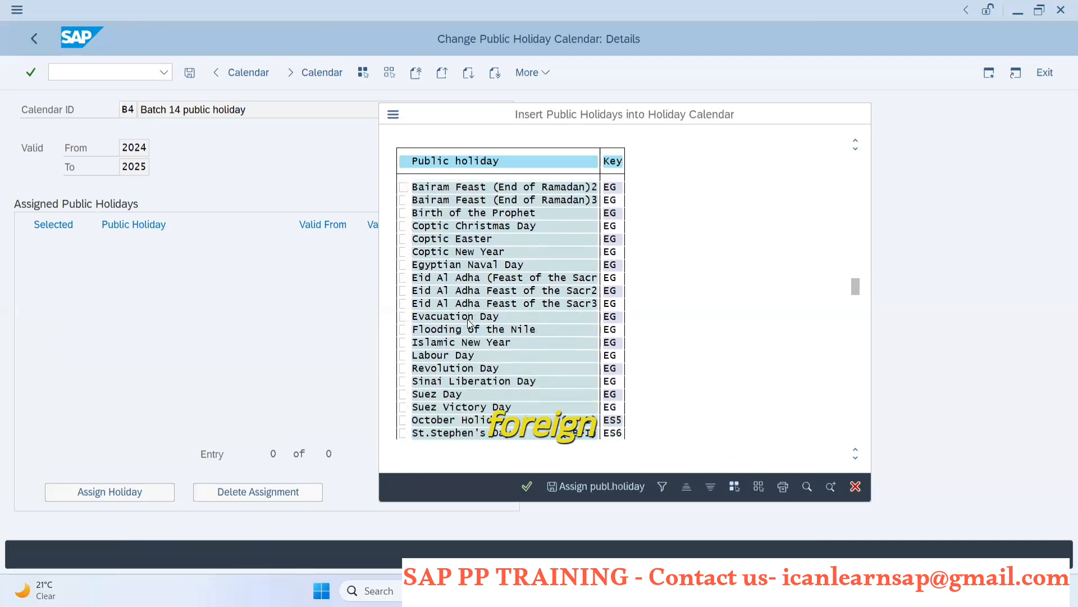
pyautogui.scroll(-6, 469, 321)
pyautogui.scroll(-2, 467, 319)
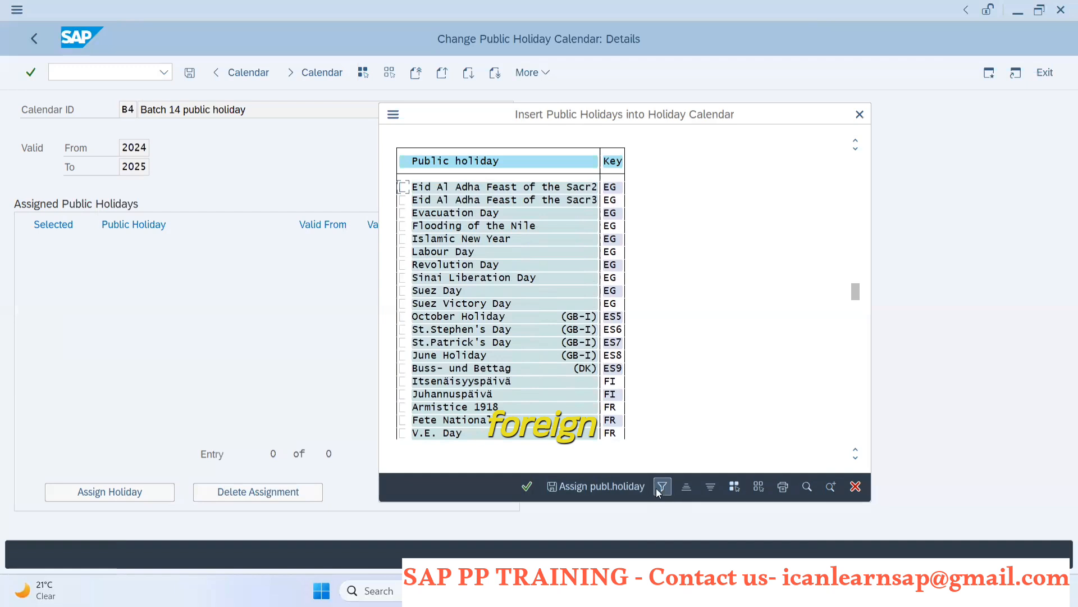
pyautogui.click(686, 487)
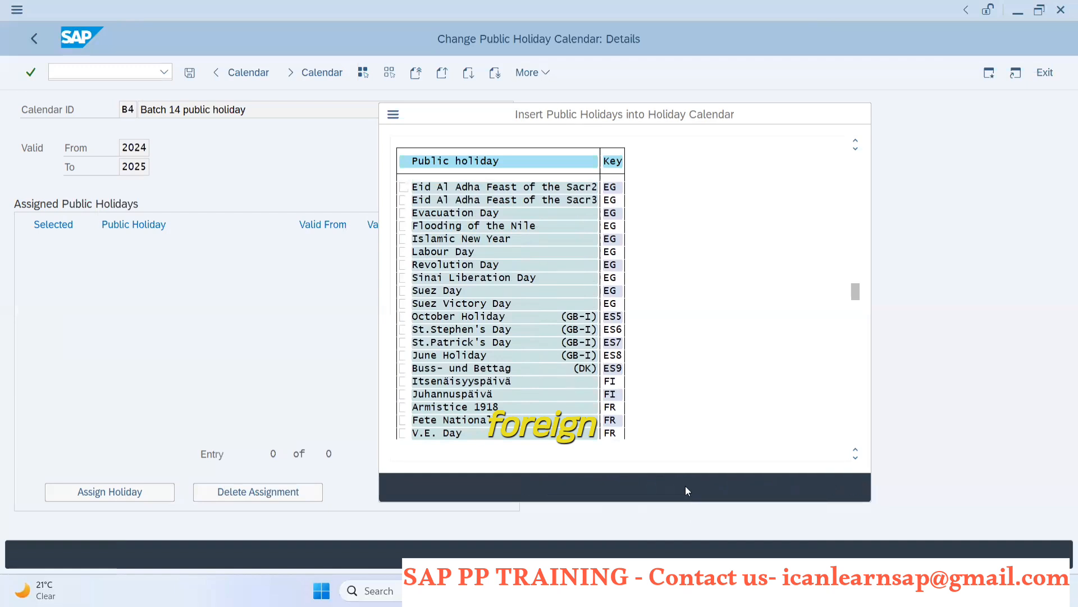
pyautogui.click(535, 111)
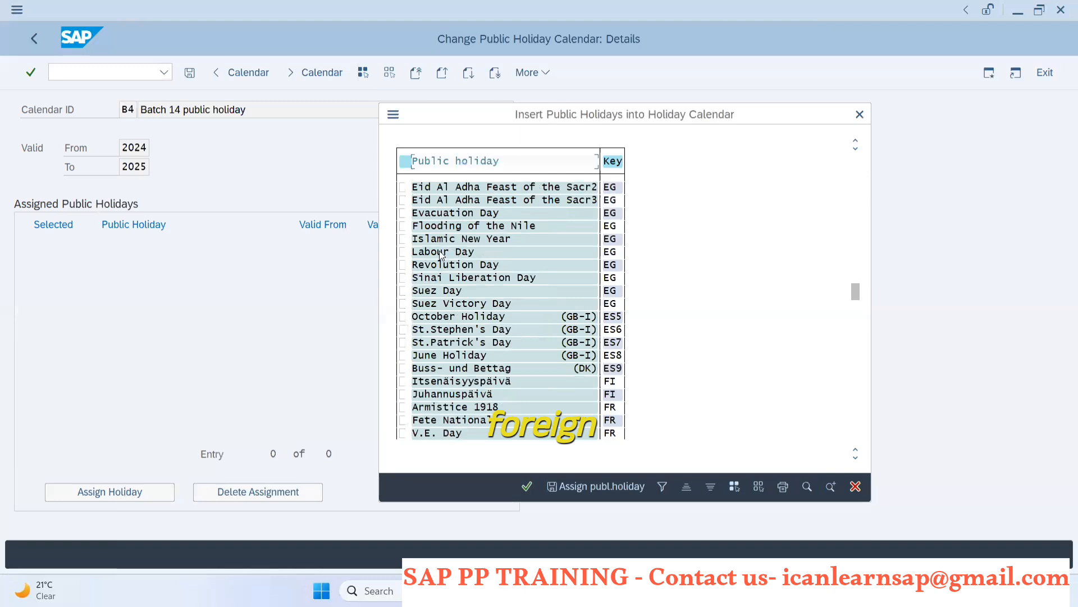
pyautogui.scroll(1, 448, 260)
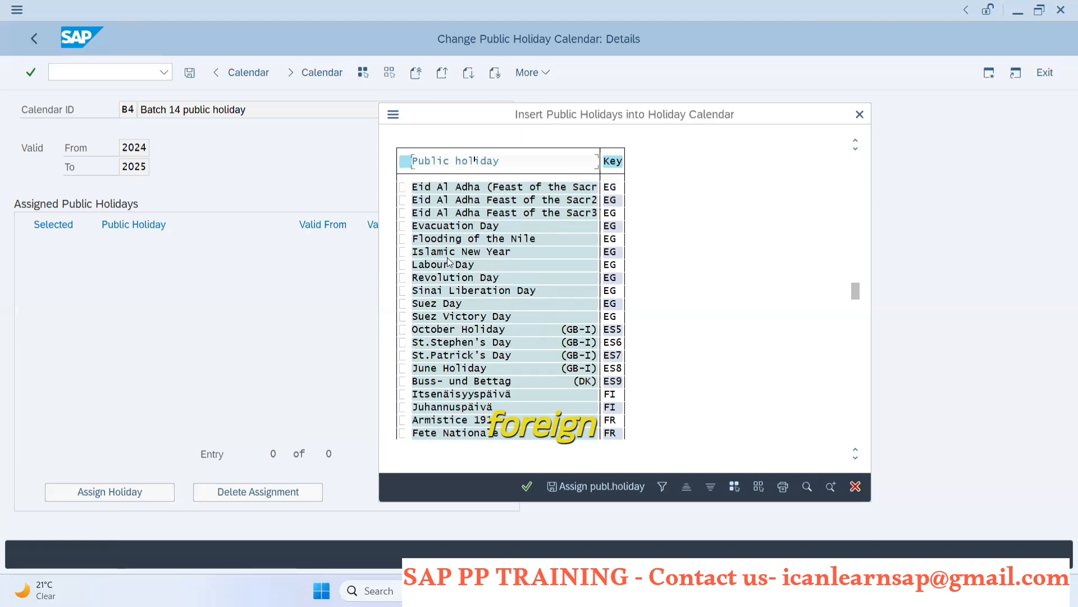
pyautogui.scroll(-5, 460, 301)
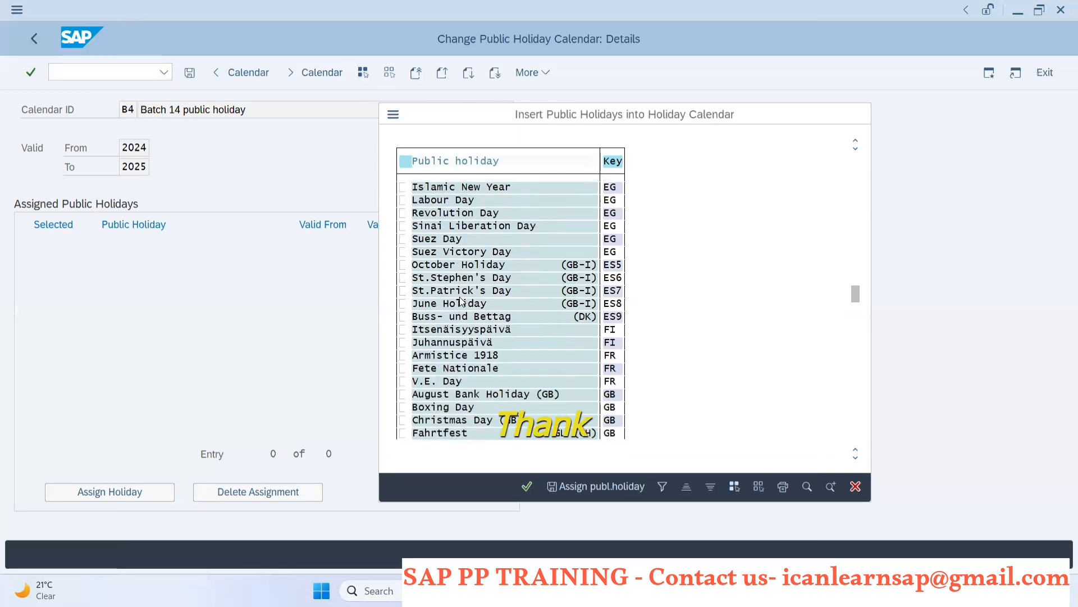
pyautogui.scroll(-1, 460, 301)
# Search the public holiday list again with the term "Holi", review the matches, and close the search.
pyautogui.click(807, 487)
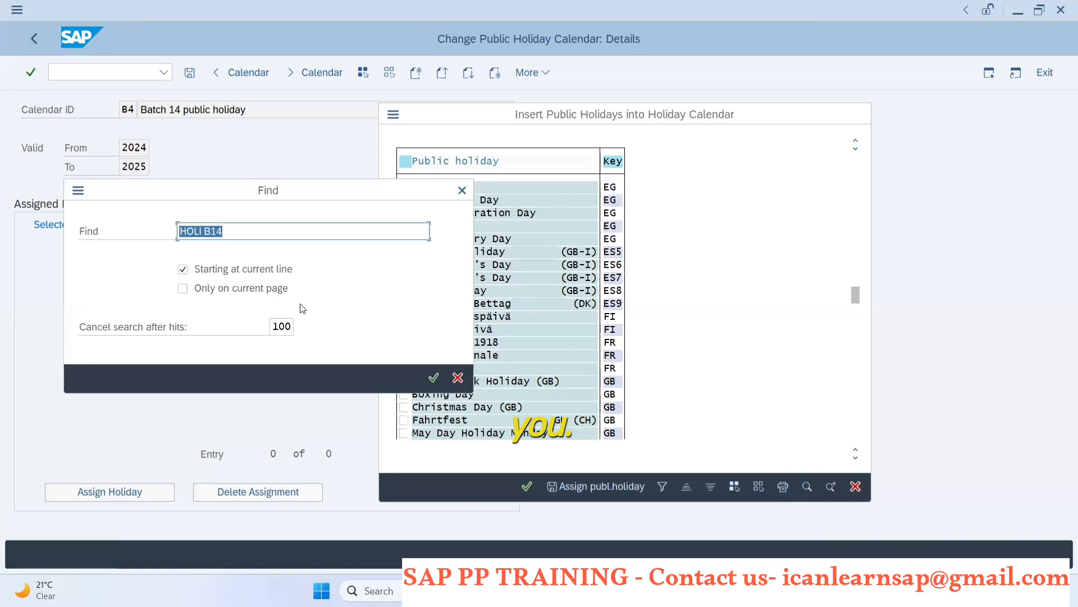
pyautogui.press('BackSpace')
pyautogui.write('Holi')
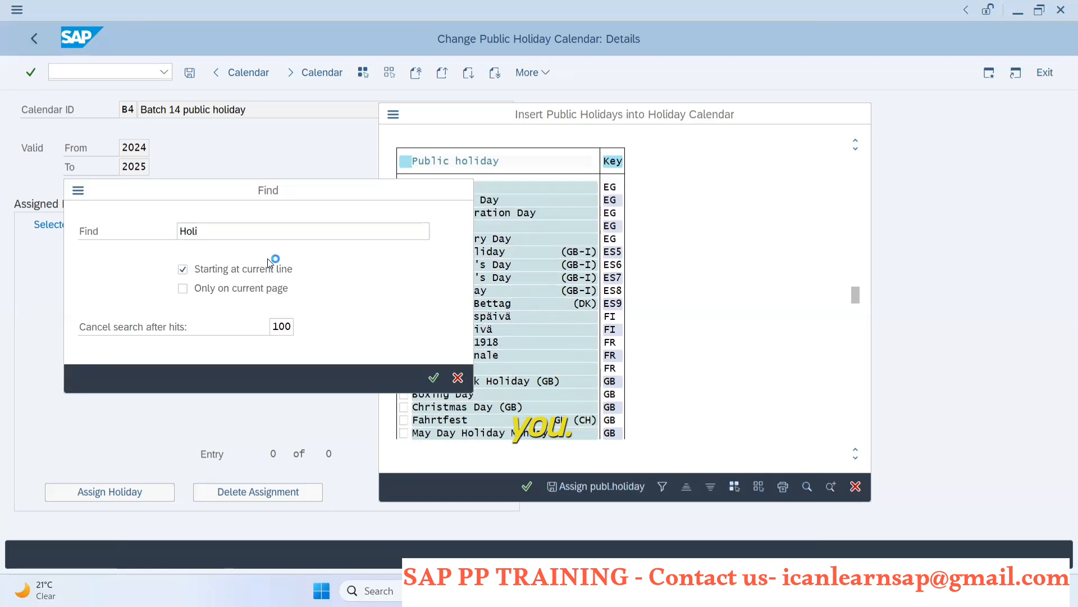
pyautogui.press('Return')
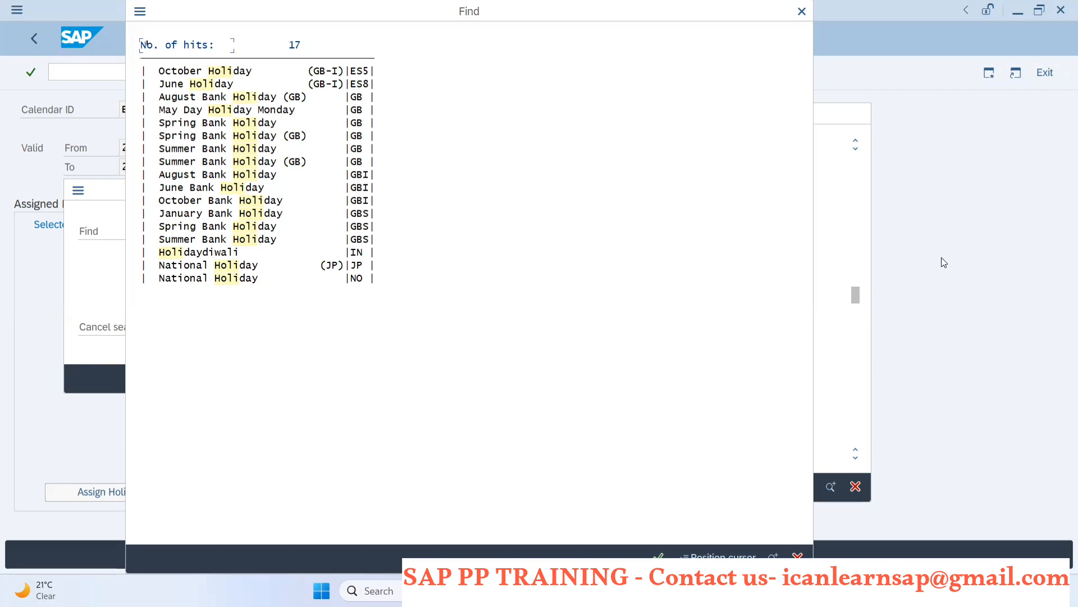
pyautogui.press('Escape')
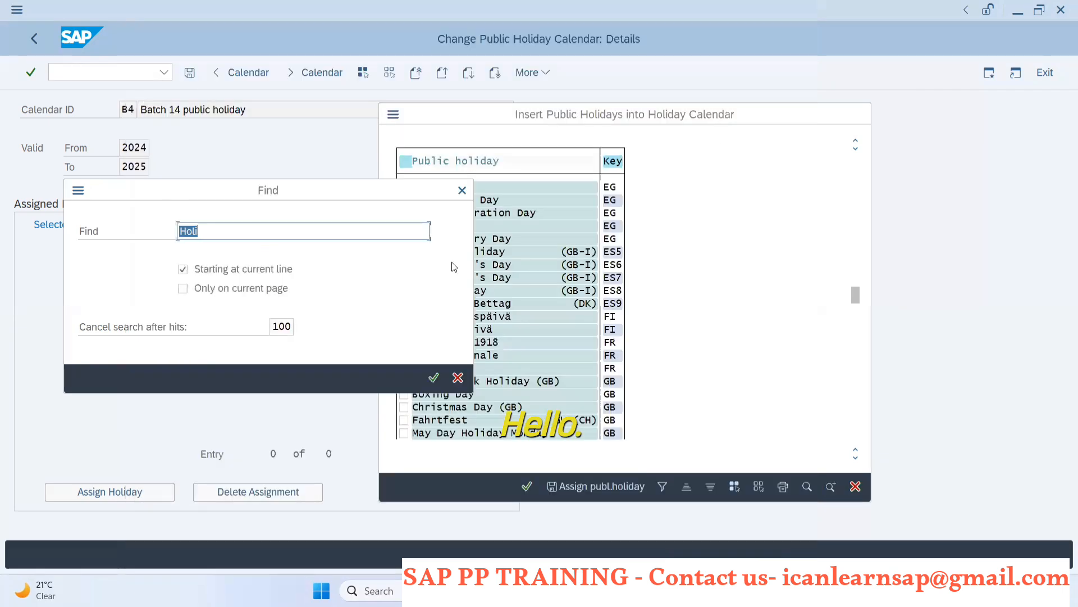
pyautogui.click(462, 190)
# Reopen the assignable holidays for calendar B4 and try to add HOLI - B14, Independence Day and Labor Day- b14.
pyautogui.click(859, 114)
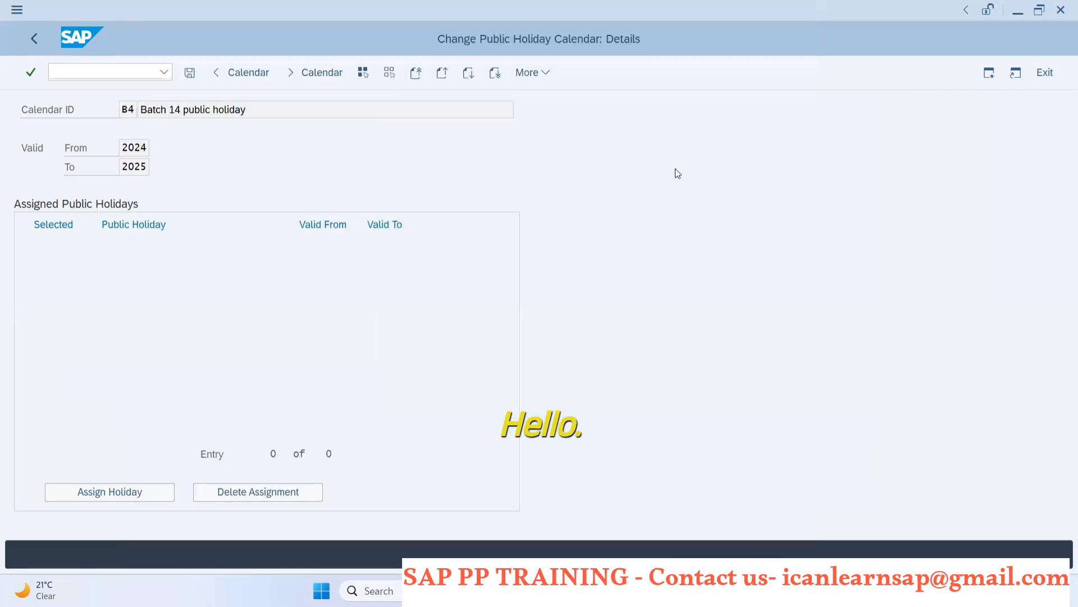
pyautogui.click(144, 495)
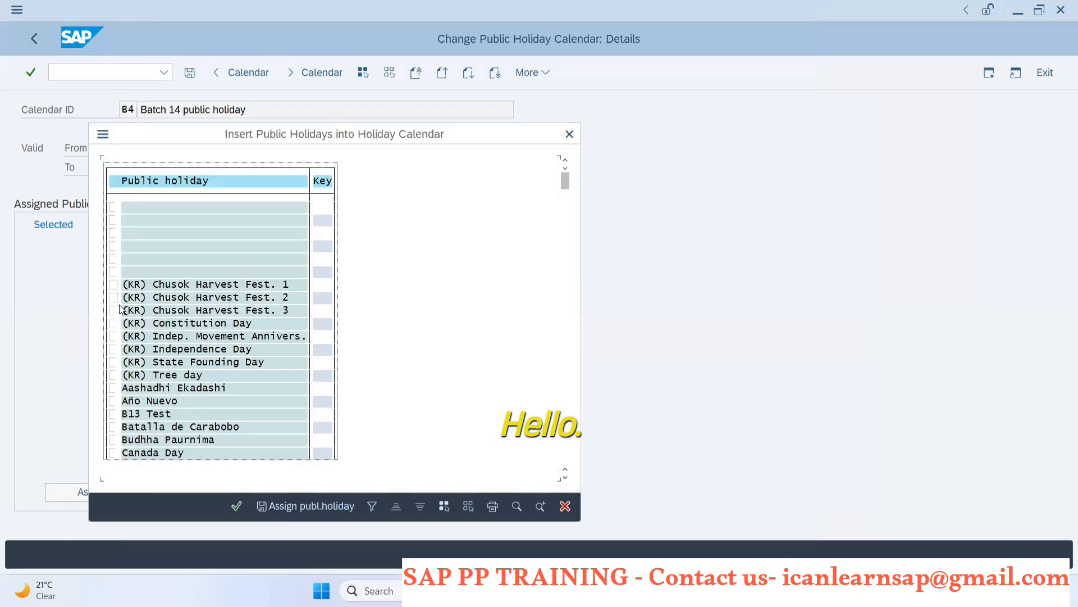
pyautogui.scroll(-1, 180, 364)
pyautogui.scroll(-4, 180, 364)
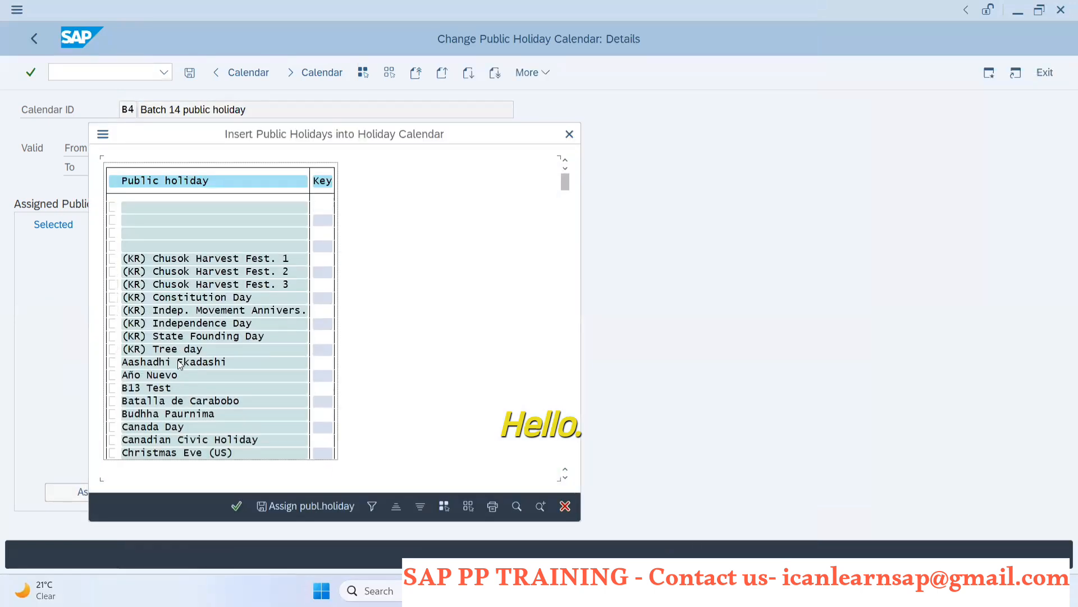
pyautogui.scroll(-4, 180, 364)
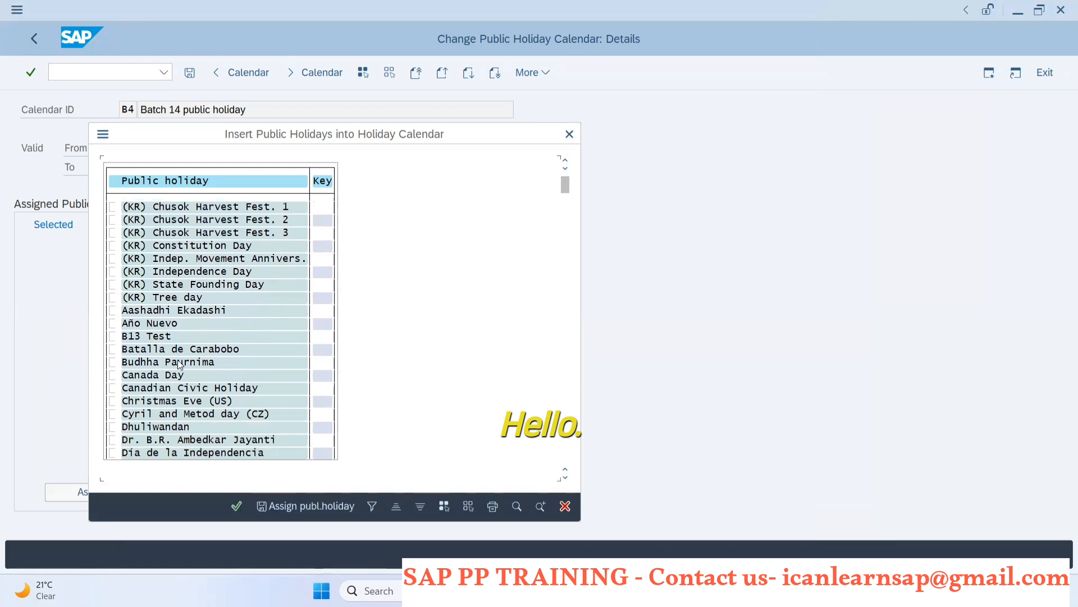
pyautogui.scroll(-6, 180, 364)
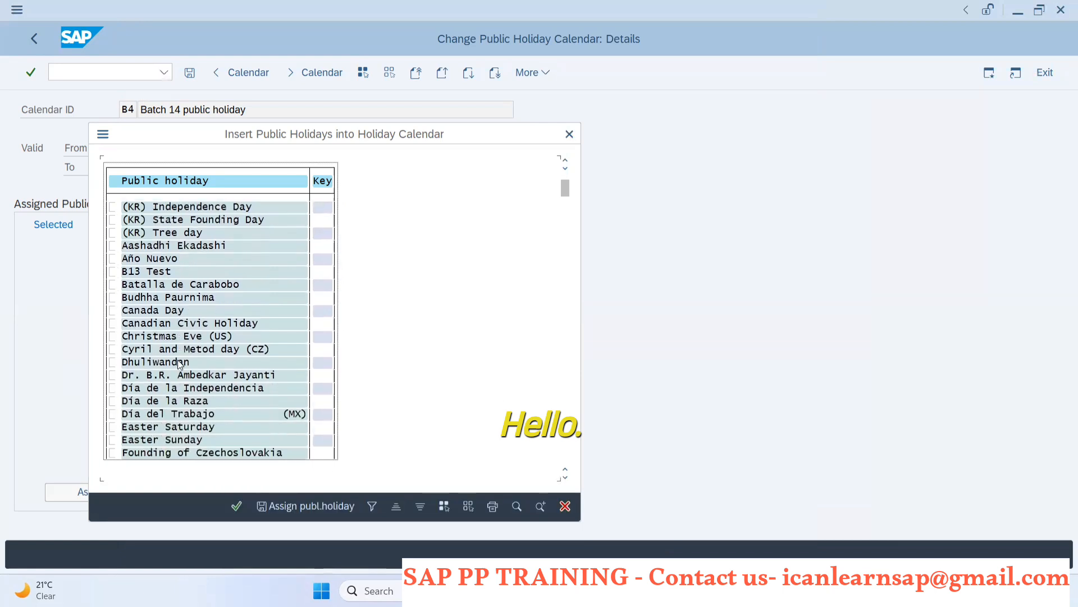
pyautogui.scroll(-4, 180, 364)
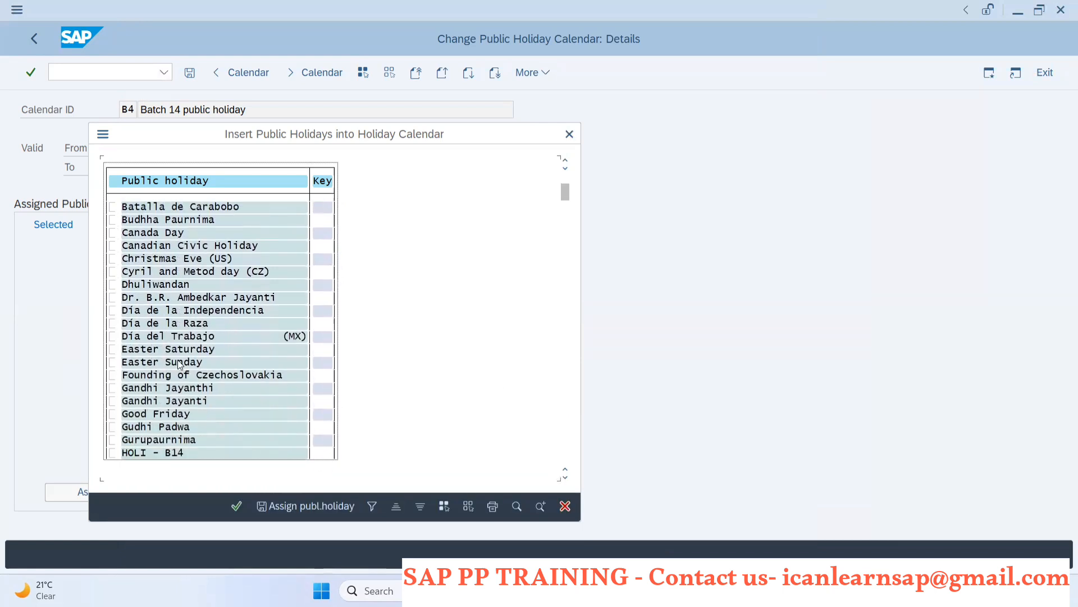
pyautogui.click(119, 429)
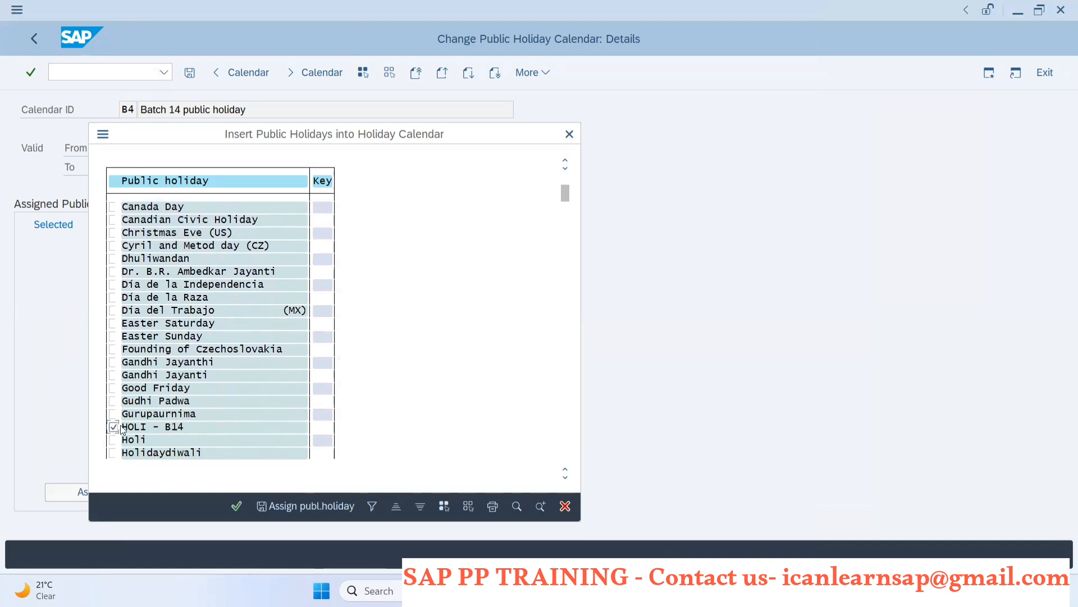
pyautogui.scroll(-4, 159, 426)
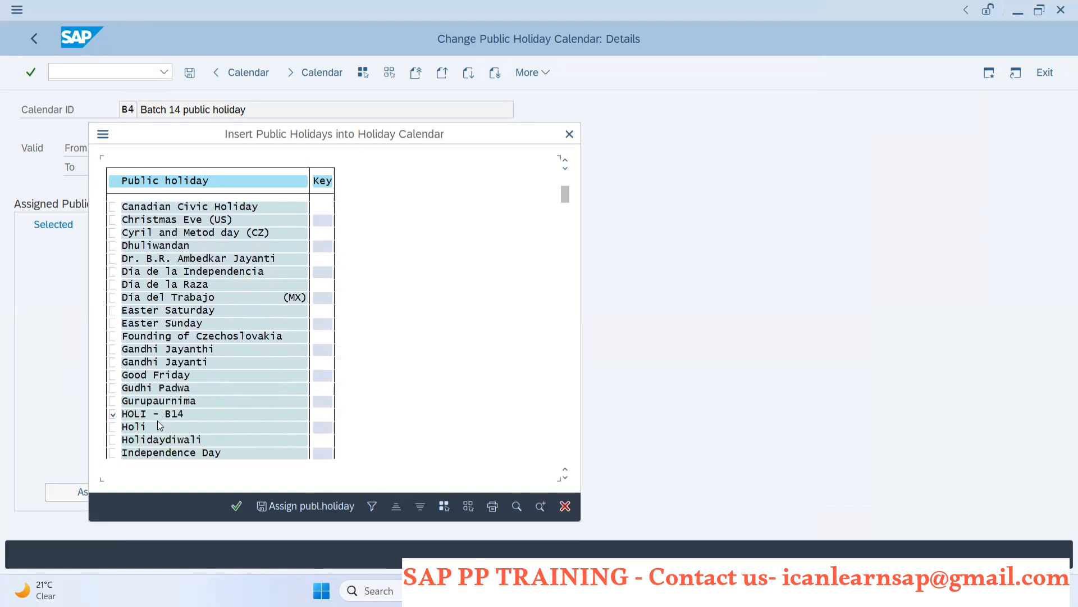
pyautogui.click(113, 415)
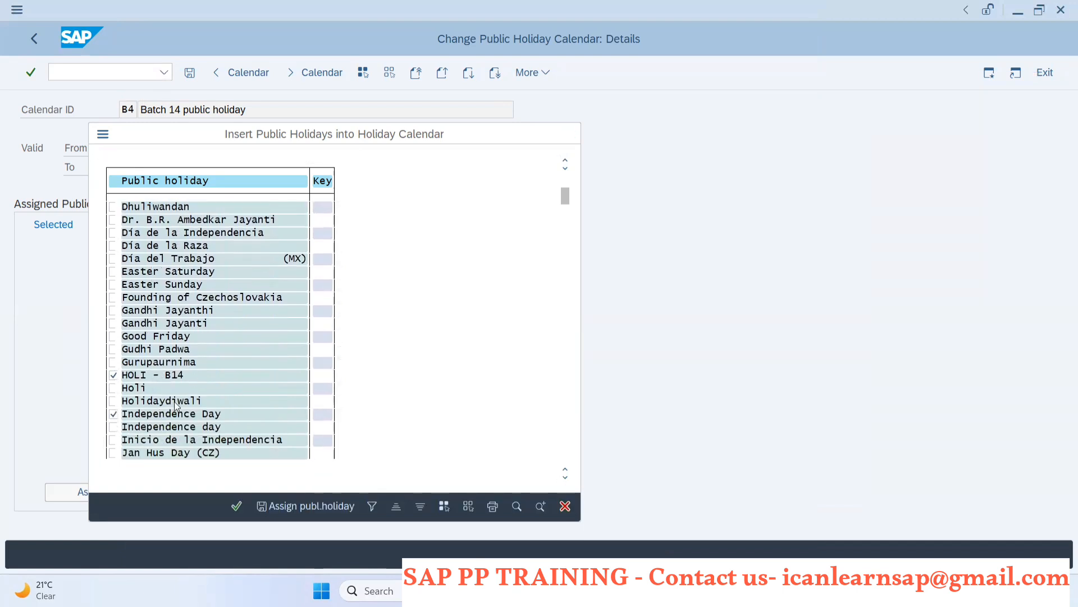
pyautogui.scroll(-3, 119, 421)
pyautogui.click(113, 440)
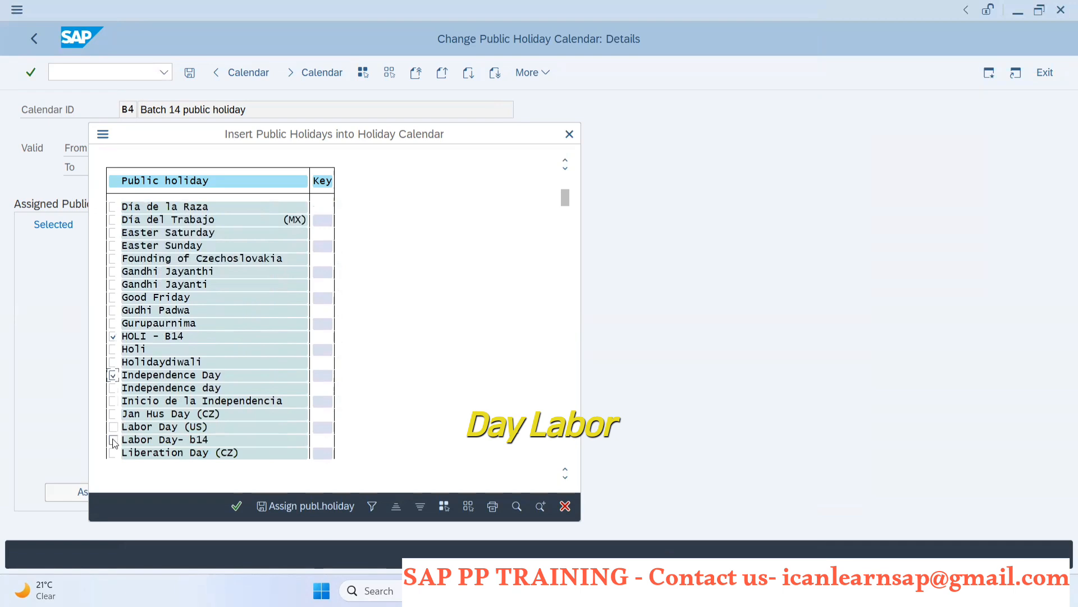
pyautogui.click(233, 507)
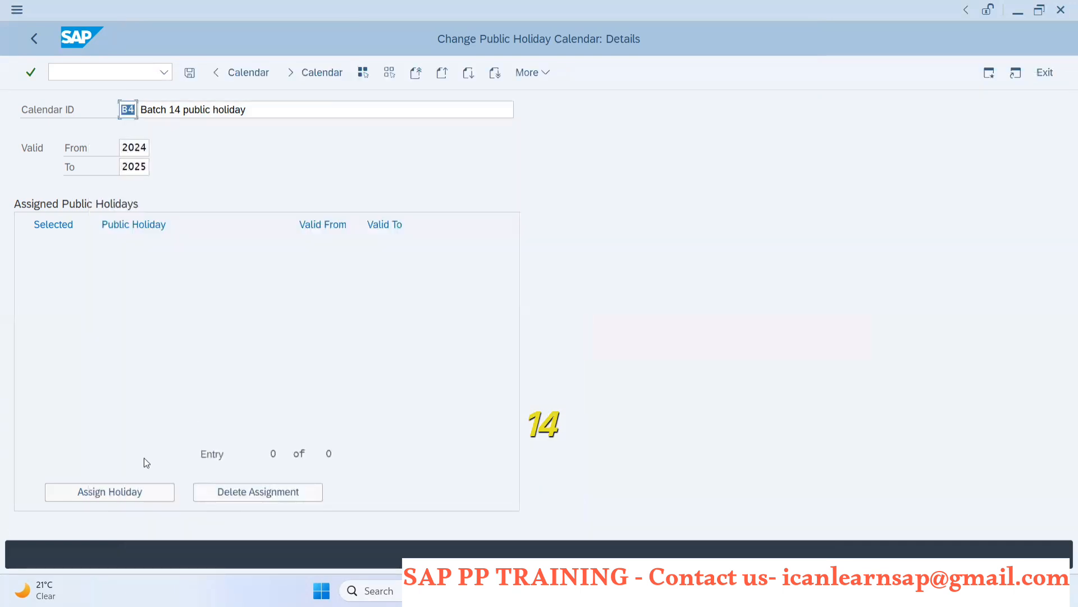
# Reopen the list of assignable public holidays and mark Gandhi Jayanthi, Gudhi Padwa and HOLI - B14.
pyautogui.click(129, 493)
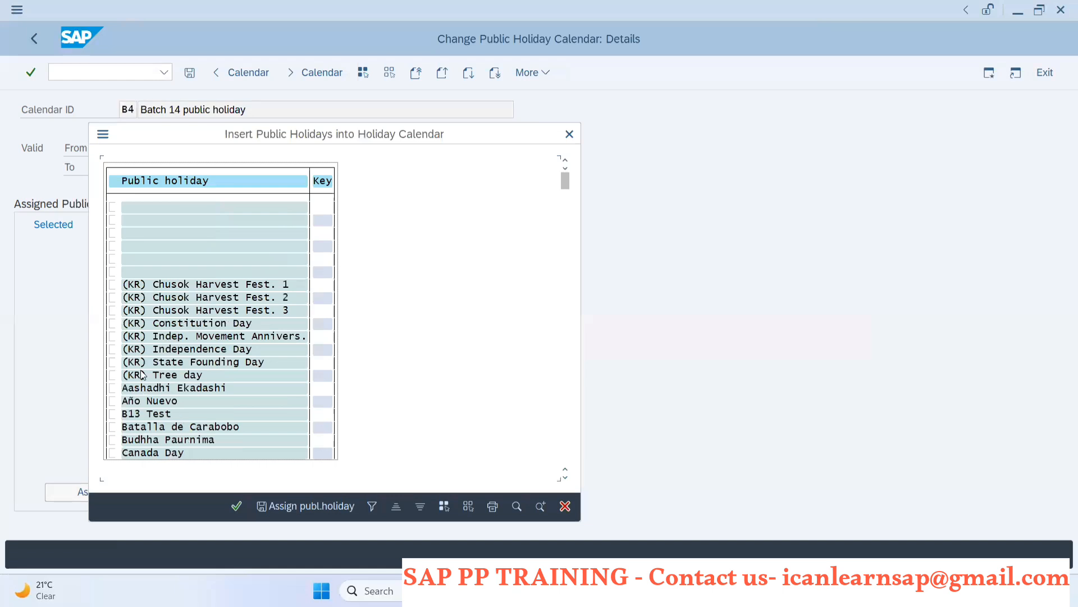
pyautogui.scroll(-5, 128, 414)
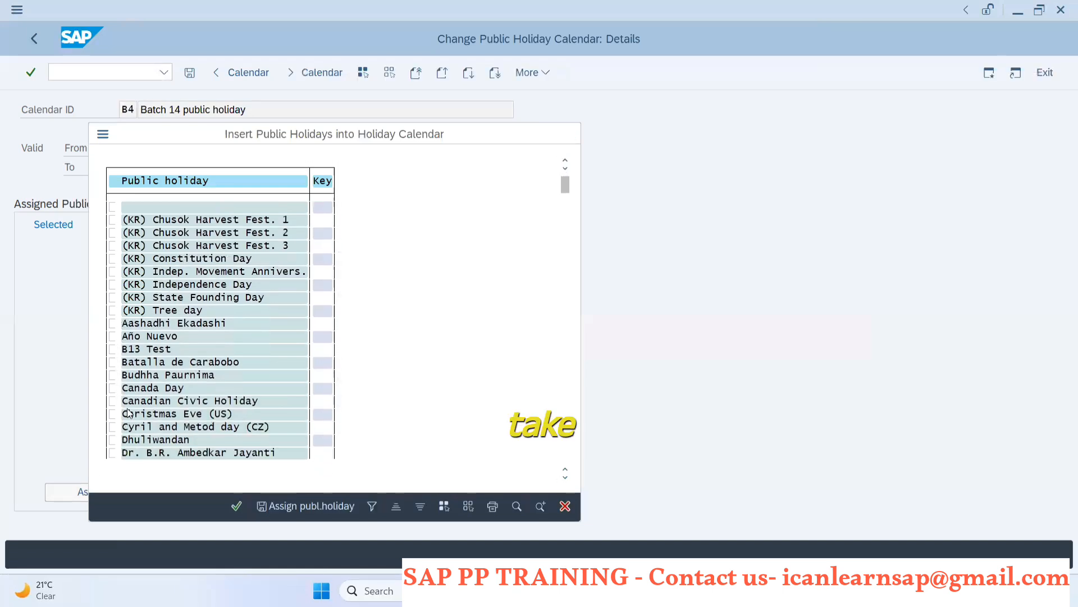
pyautogui.scroll(-6, 129, 414)
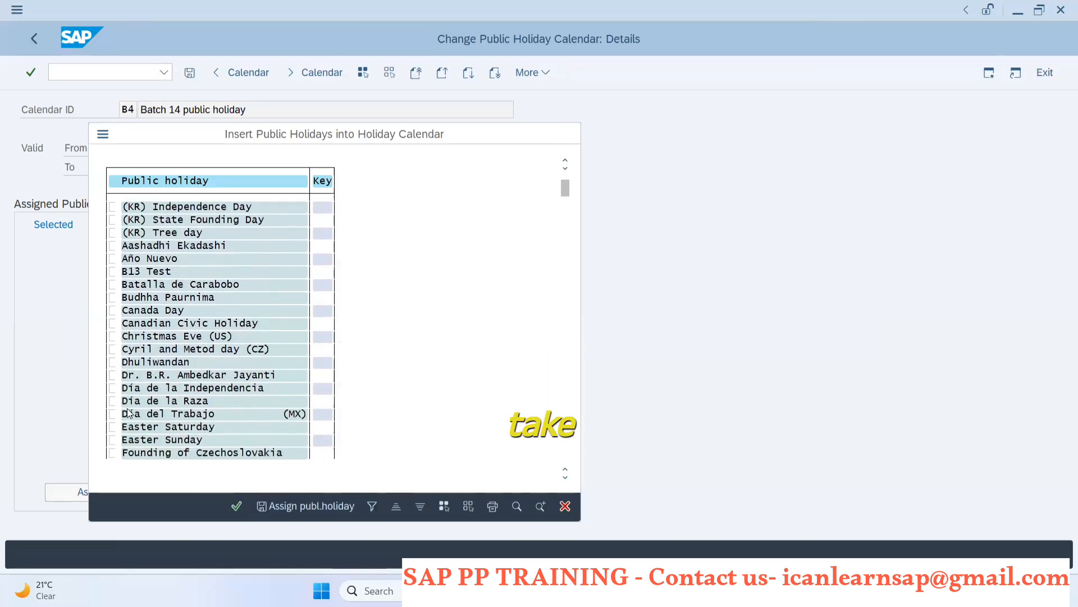
pyautogui.scroll(-4, 129, 414)
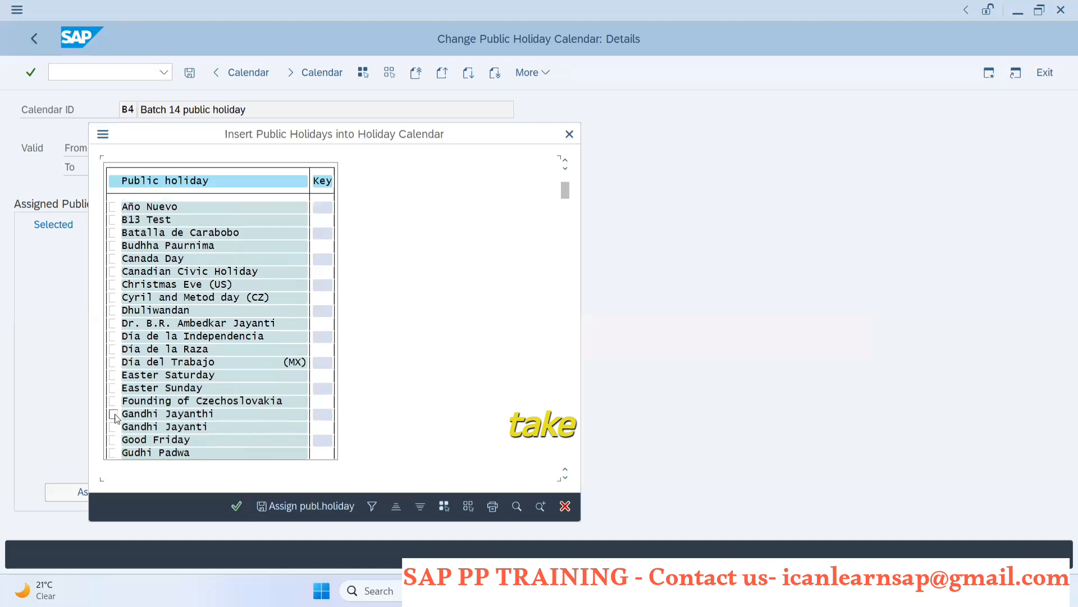
pyautogui.click(113, 414)
pyautogui.scroll(-2, 131, 409)
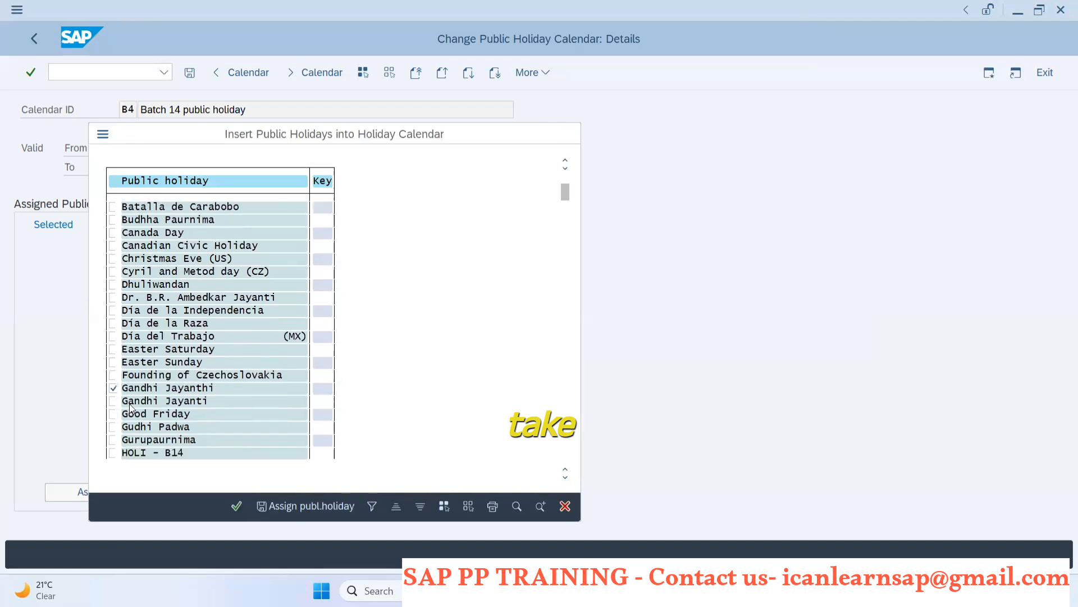
pyautogui.scroll(-2, 131, 408)
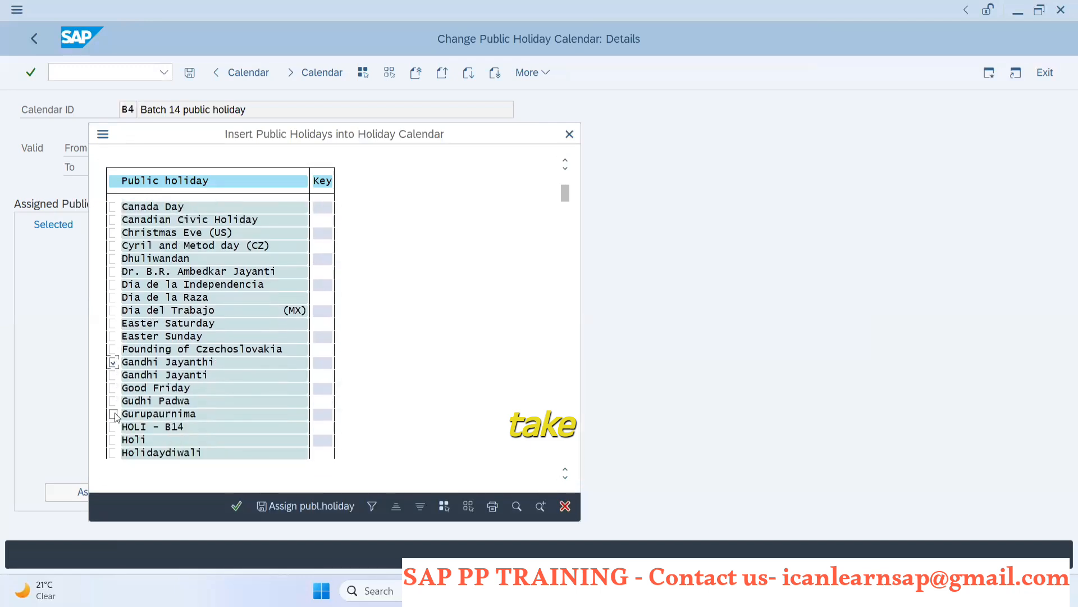
pyautogui.click(113, 401)
pyautogui.click(114, 427)
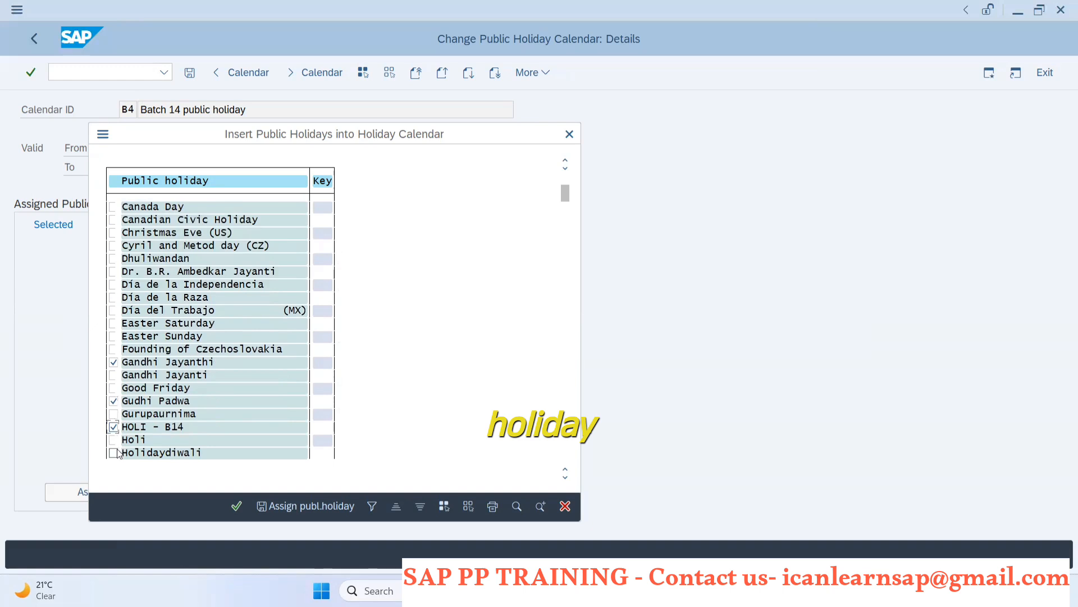
# Mark Independence Day and Labor Day- b14 as well, and assign all marked public holidays to calendar B4.
pyautogui.scroll(-3, 114, 421)
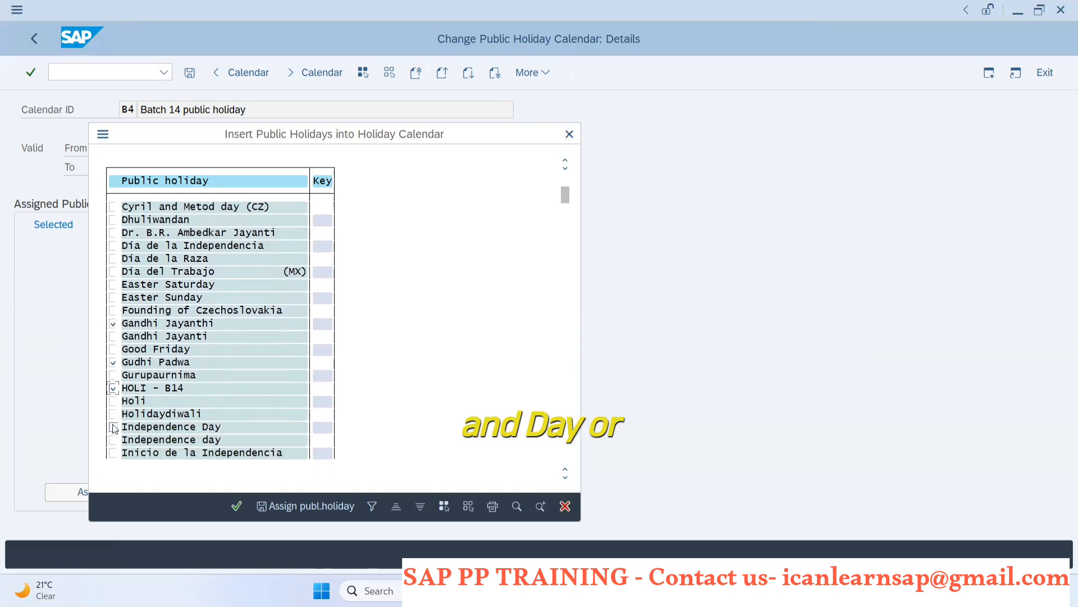
pyautogui.click(114, 428)
pyautogui.scroll(-4, 117, 427)
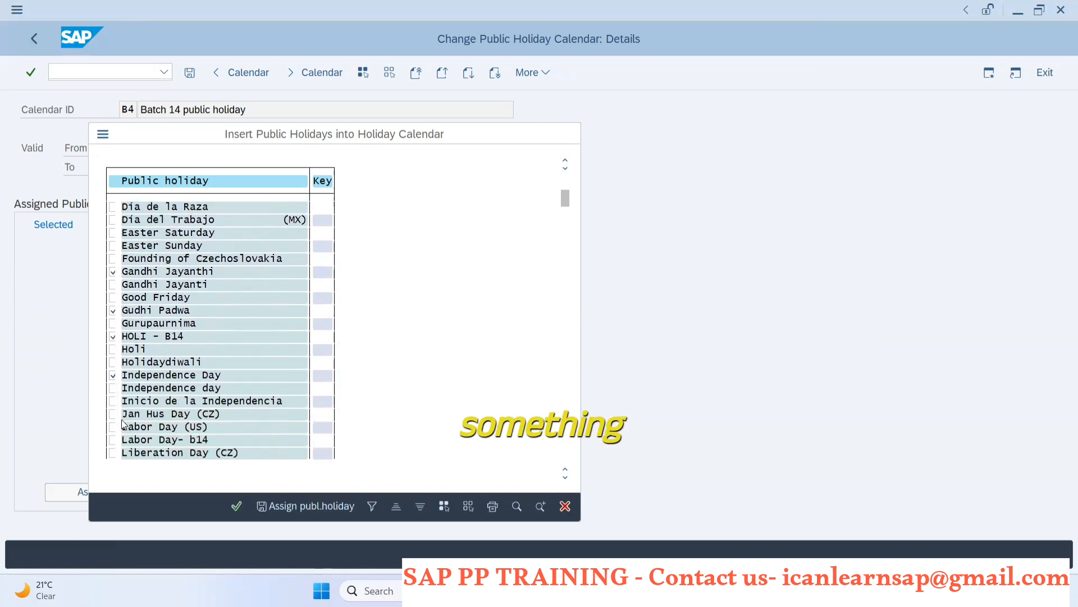
pyautogui.scroll(-3, 119, 415)
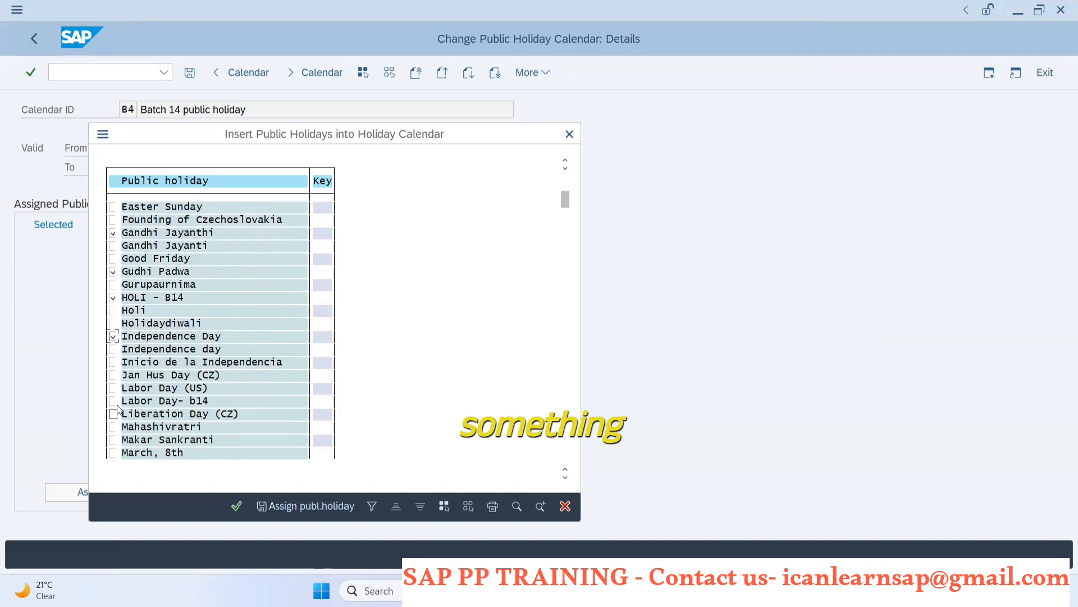
pyautogui.click(113, 401)
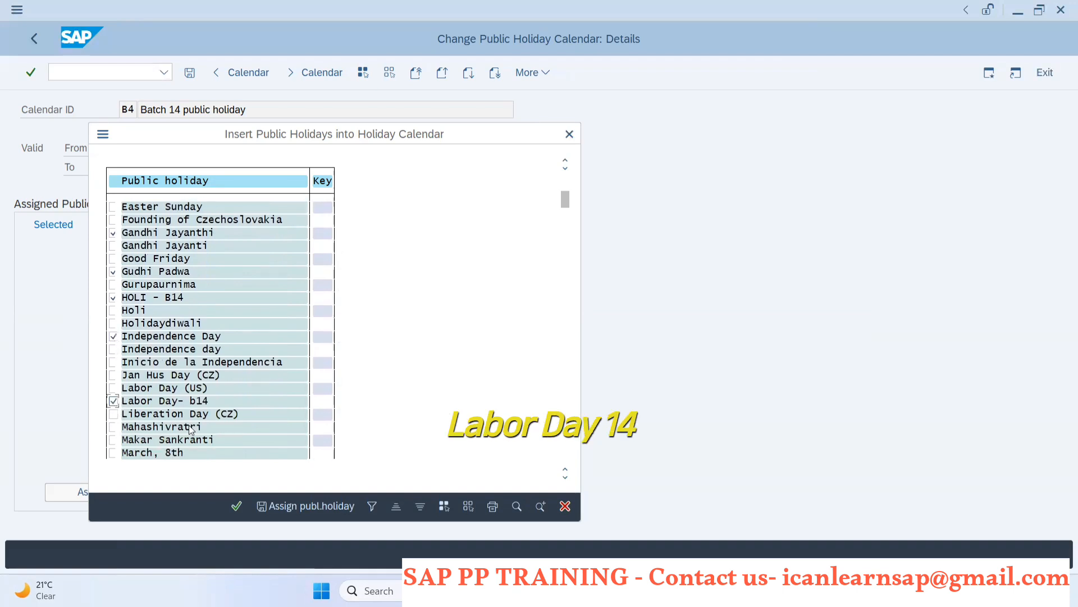
pyautogui.click(320, 511)
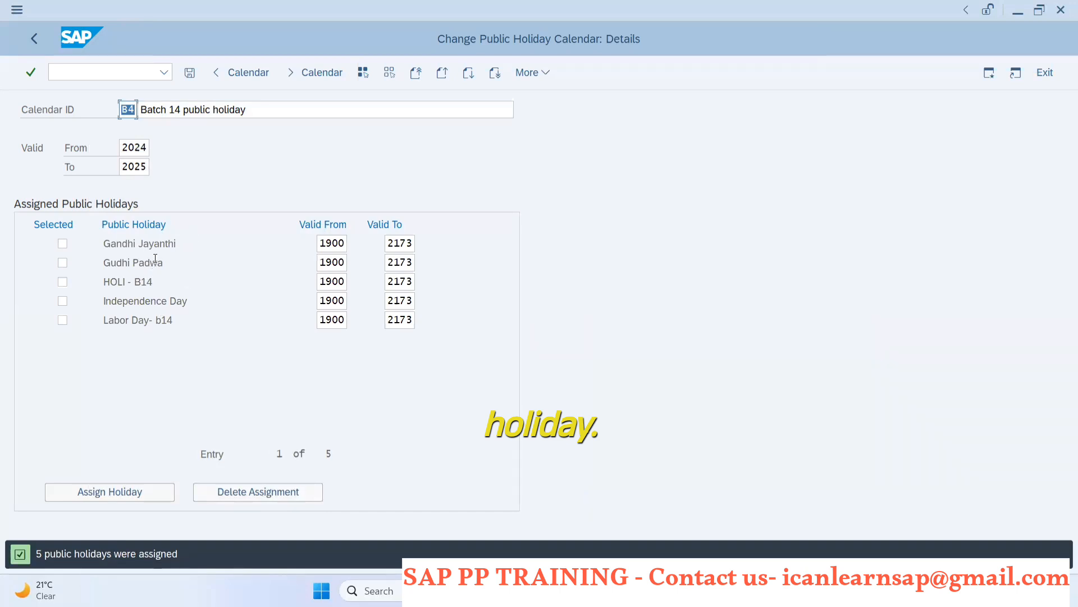
# Set the validity of the Gandhi Jayanthi holiday from 2024 to 2025.
pyautogui.click(344, 243)
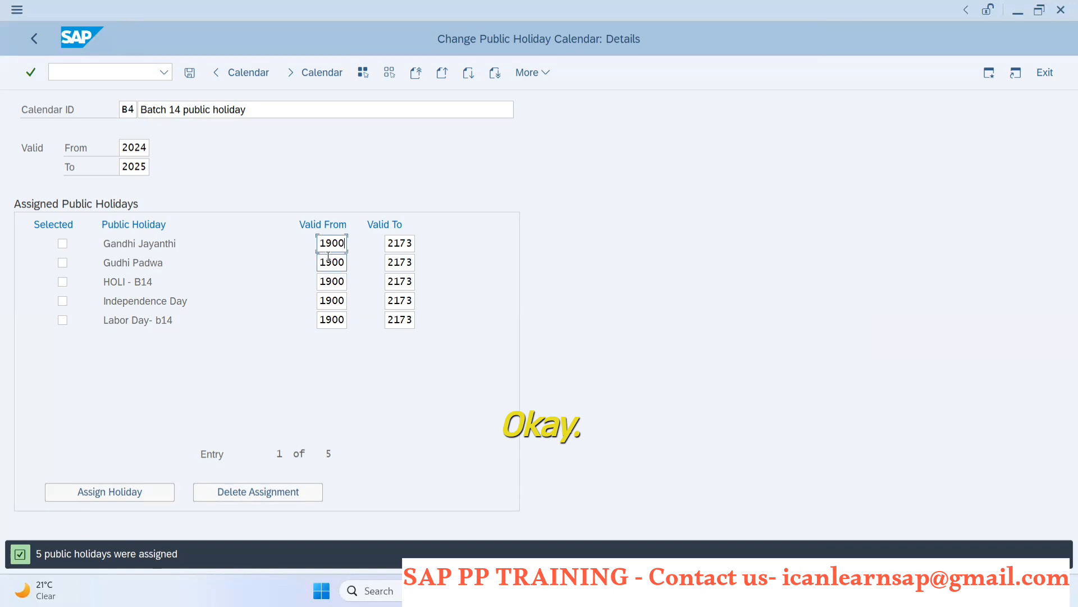
pyautogui.press('BackSpace')
pyautogui.press('BackSpace')
pyautogui.write('2')
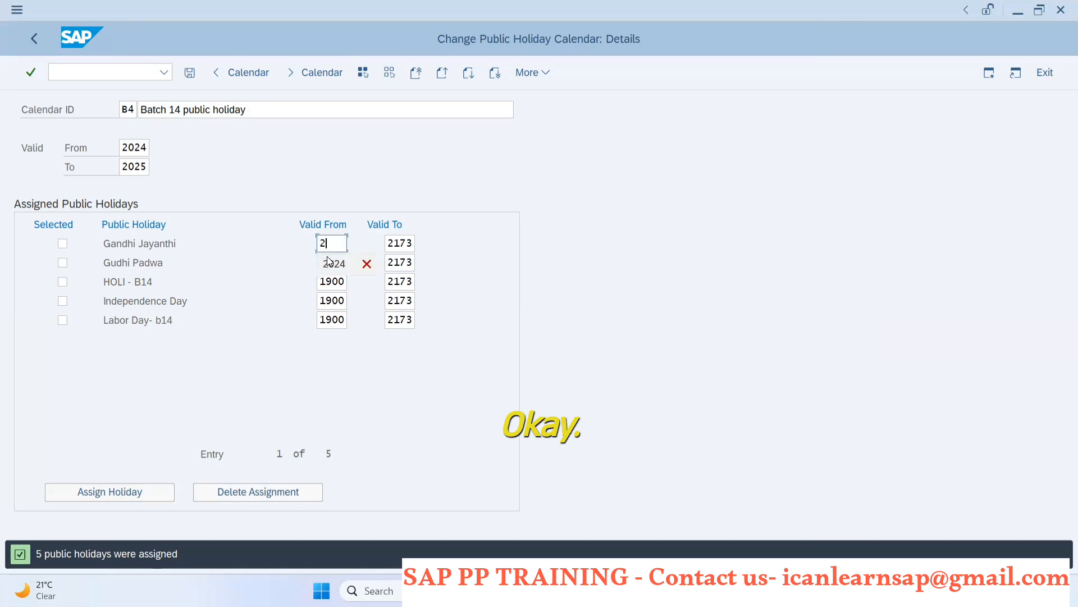
pyautogui.write('024')
pyautogui.click(389, 244)
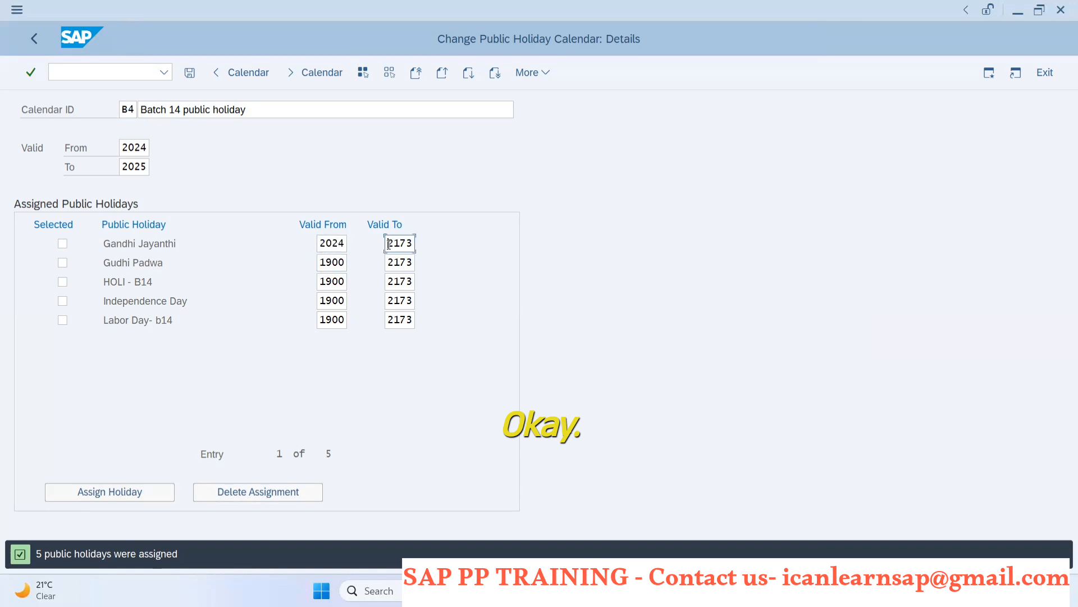
pyautogui.write('202')
pyautogui.press('Delete')
pyautogui.write('5')
# Set the validity of the Gudhi Padwa holiday from 2024 to 2025.
pyautogui.moveTo(316, 243); pyautogui.dragTo(348, 248)
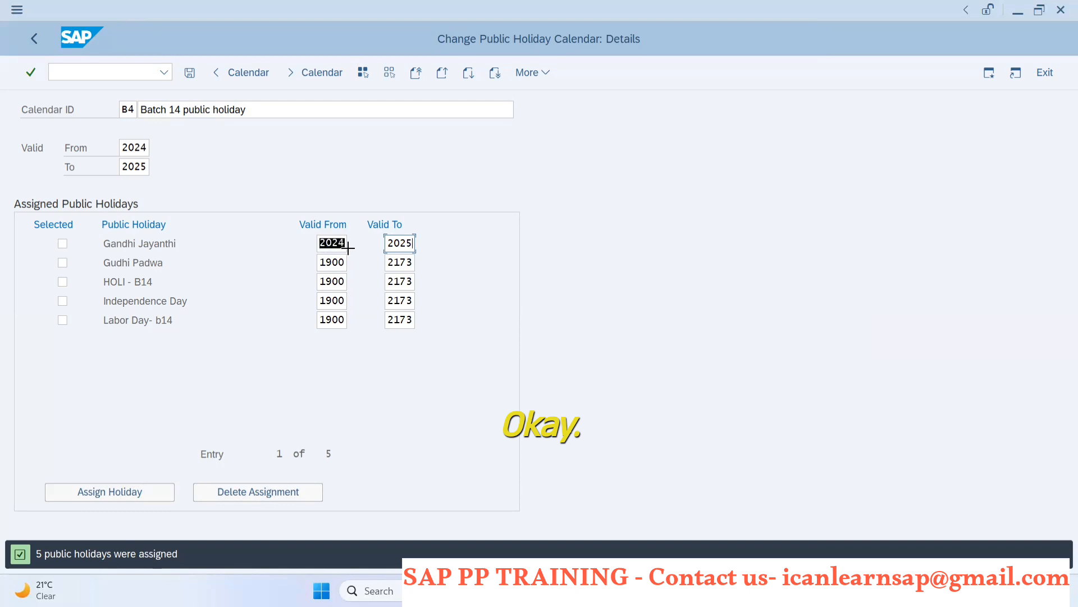
pyautogui.click(321, 262)
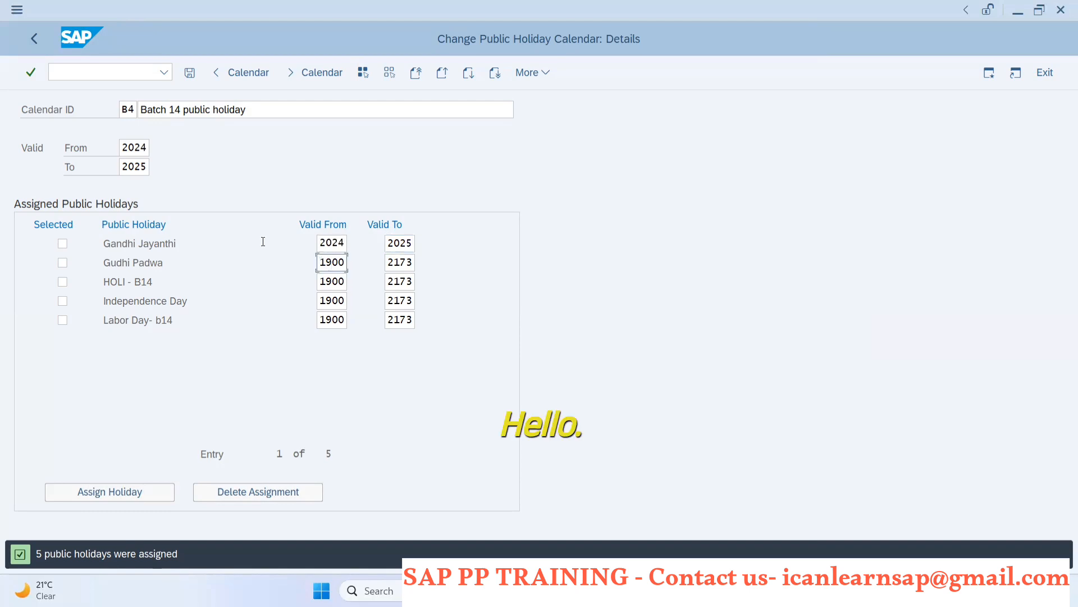
pyautogui.press('Delete')
pyautogui.press('Delete')
pyautogui.press('Delete')
pyautogui.write('2024')
pyautogui.click(398, 262)
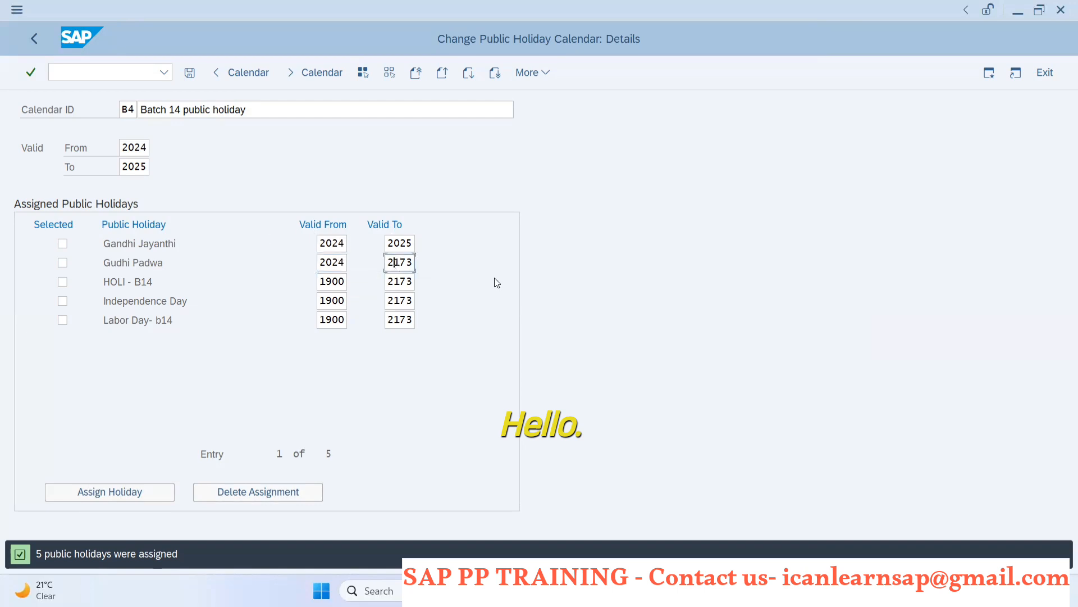
pyautogui.press('Delete')
pyautogui.press('Delete')
pyautogui.press('Delete')
pyautogui.write('02')
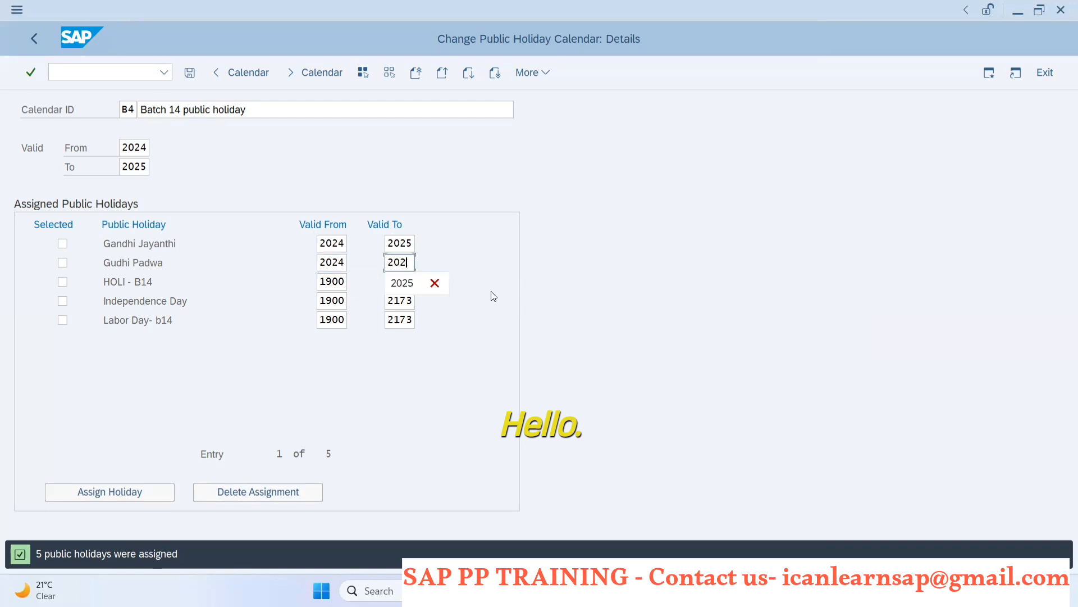
pyautogui.write('5')
# Set the validity of the HOLI - B14 holiday from 2024 to 2025.
pyautogui.click(320, 284)
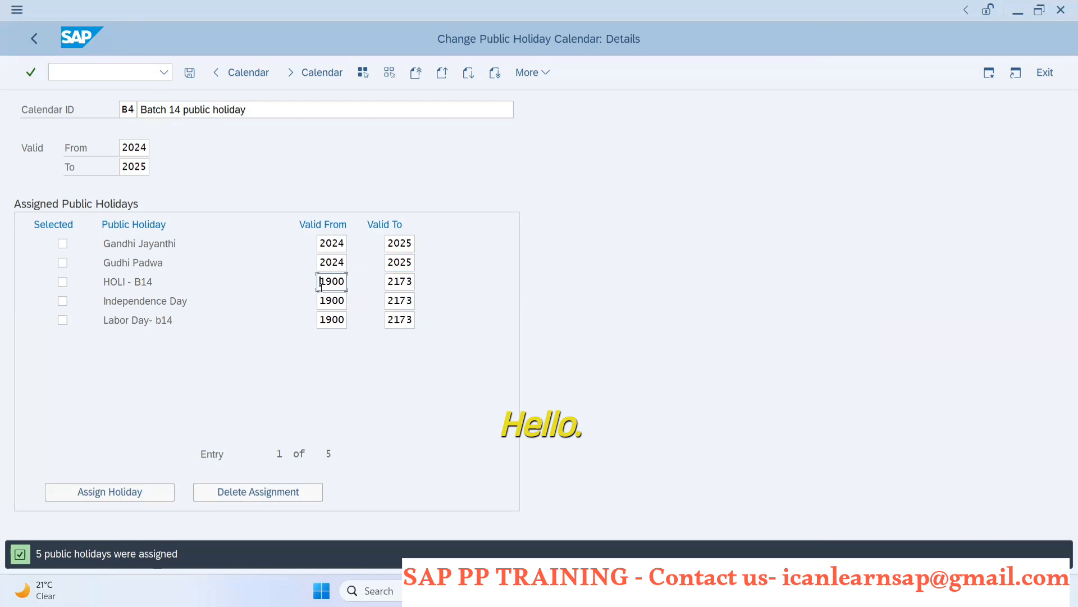
pyautogui.press('Delete')
pyautogui.press('Delete')
pyautogui.write('2024')
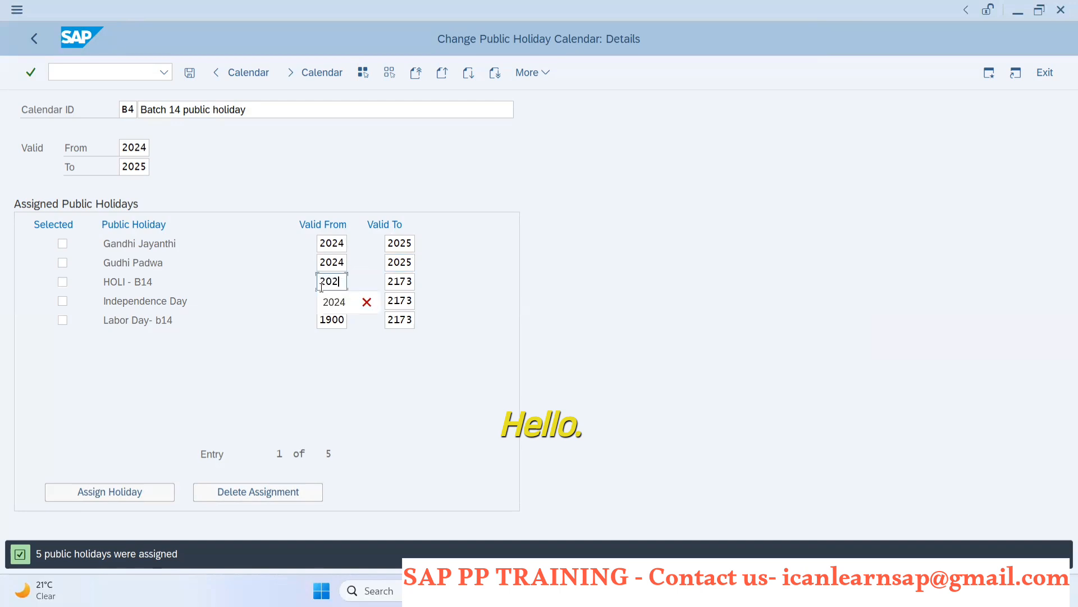
pyautogui.click(397, 287)
pyautogui.press('Delete')
pyautogui.press('Delete')
pyautogui.write('024')
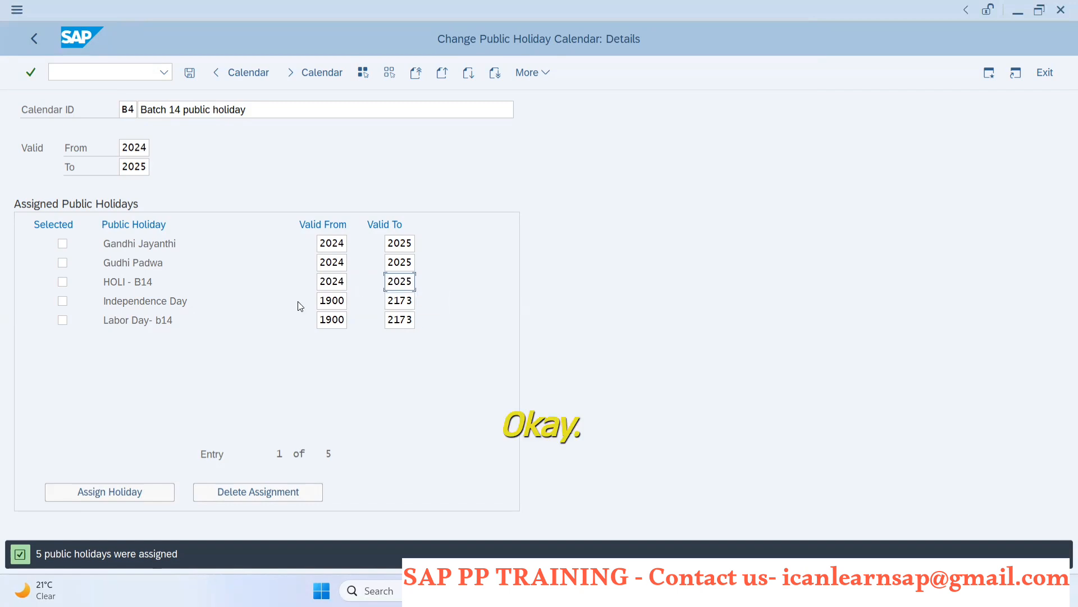
# Set the validity of the Independence Day holiday from 2024 to 2025.
pyautogui.click(322, 300)
pyautogui.write('2024')
pyautogui.click(400, 301)
pyautogui.write('202')
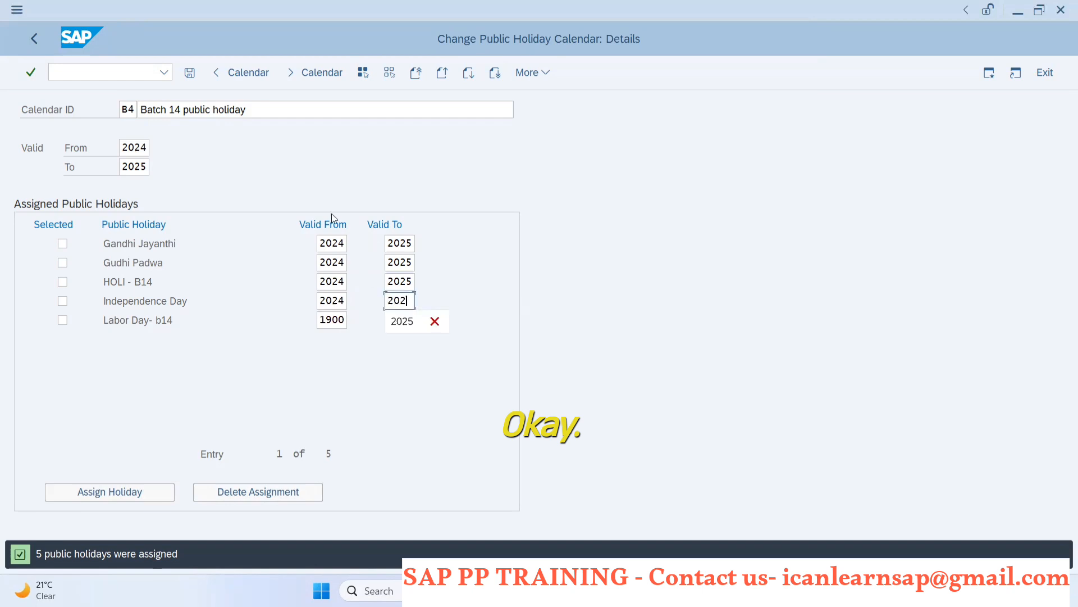
pyautogui.write('5')
# Set the validity of the Labor Day- b14 holiday from 2024 to 2025.
pyautogui.click(322, 318)
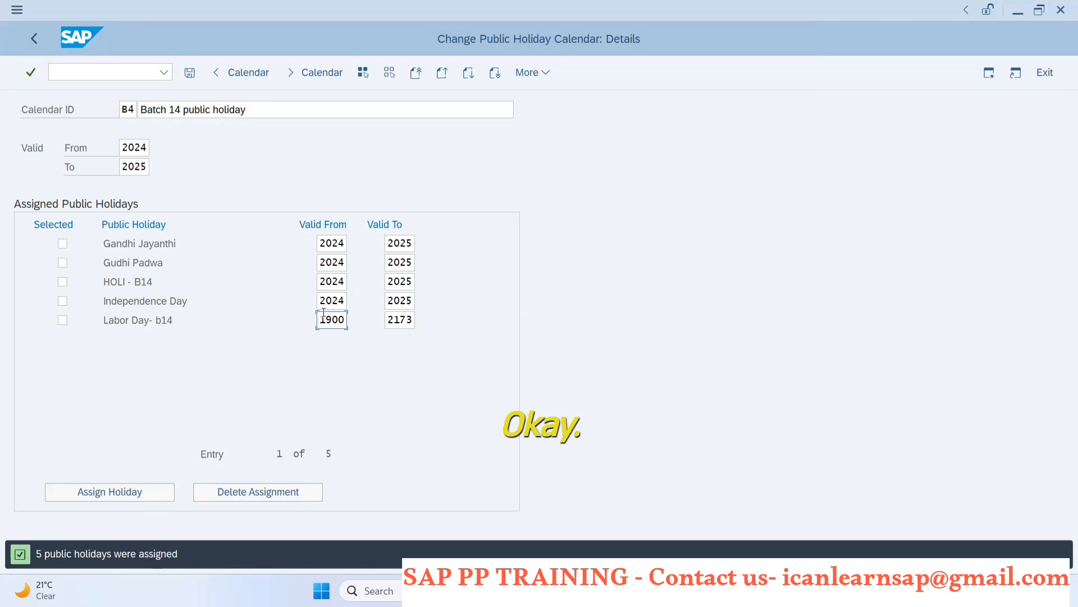
pyautogui.press('Delete')
pyautogui.press('Delete')
pyautogui.press('Delete')
pyautogui.write('2024')
pyautogui.click(396, 321)
pyautogui.press('Delete')
pyautogui.press('Delete')
pyautogui.press('Delete')
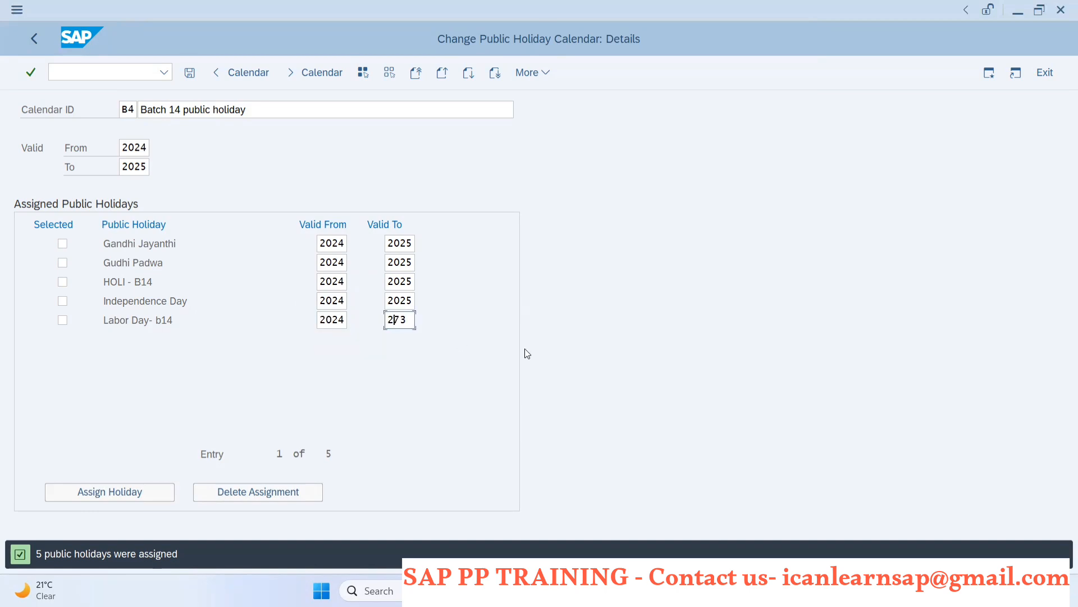
pyautogui.write('025')
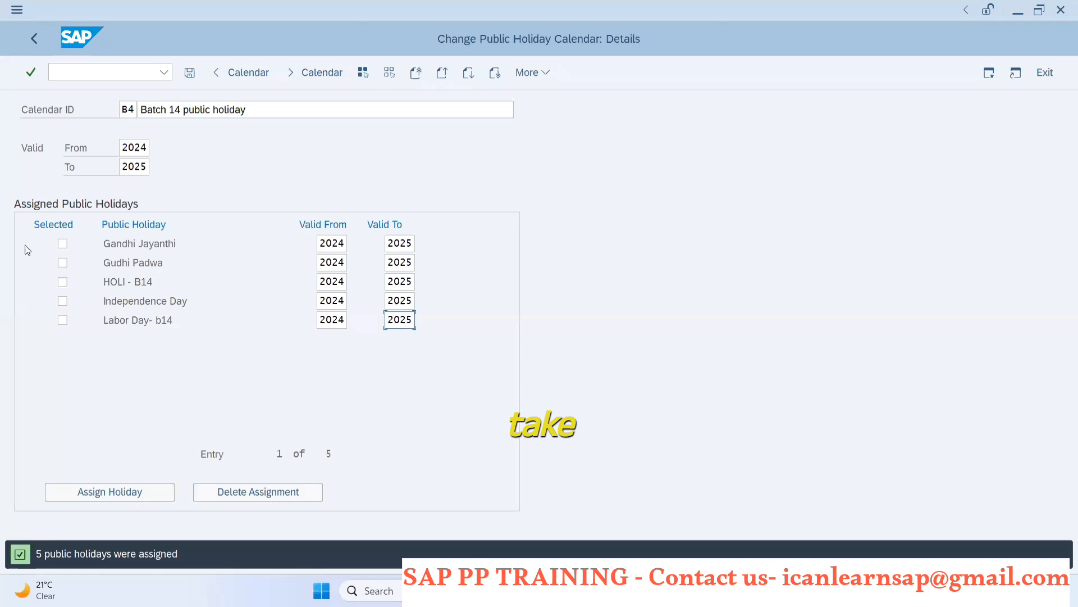
# Select all five assigned public holidays and save holiday calendar B4, accepting the floating holiday and transport notices.
pyautogui.click(62, 243)
pyautogui.click(62, 262)
pyautogui.click(62, 281)
pyautogui.click(63, 301)
pyautogui.click(62, 318)
pyautogui.click(189, 73)
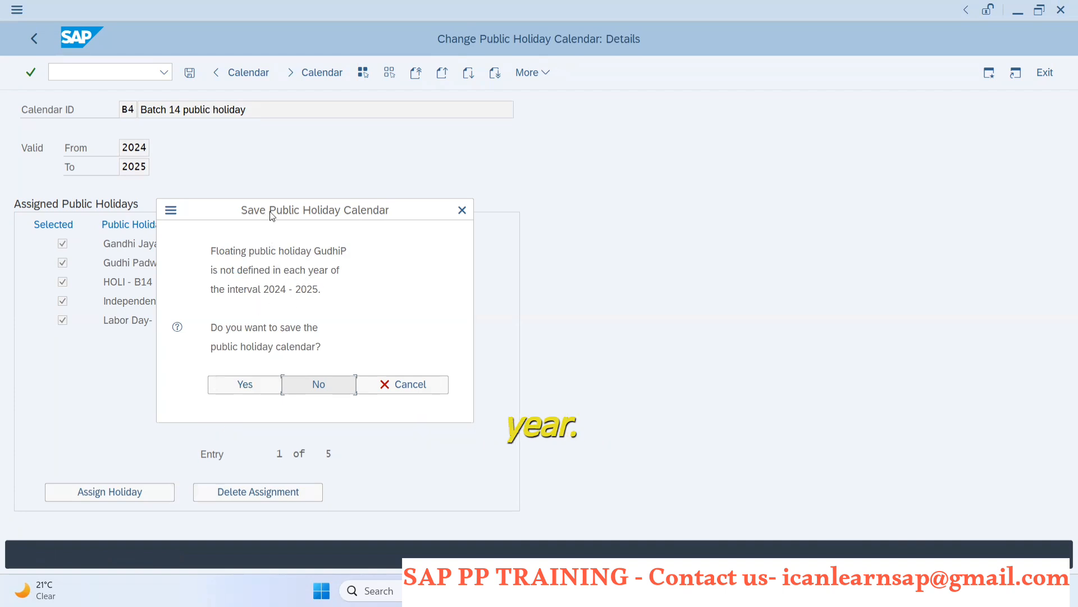
pyautogui.moveTo(272, 216); pyautogui.dragTo(487, 187)
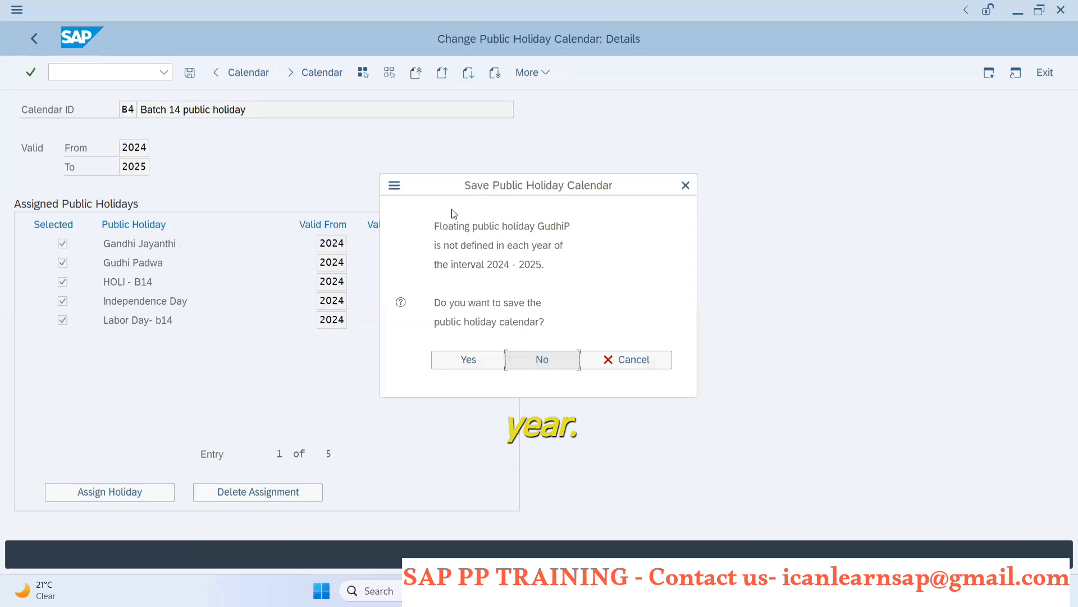
pyautogui.click(448, 365)
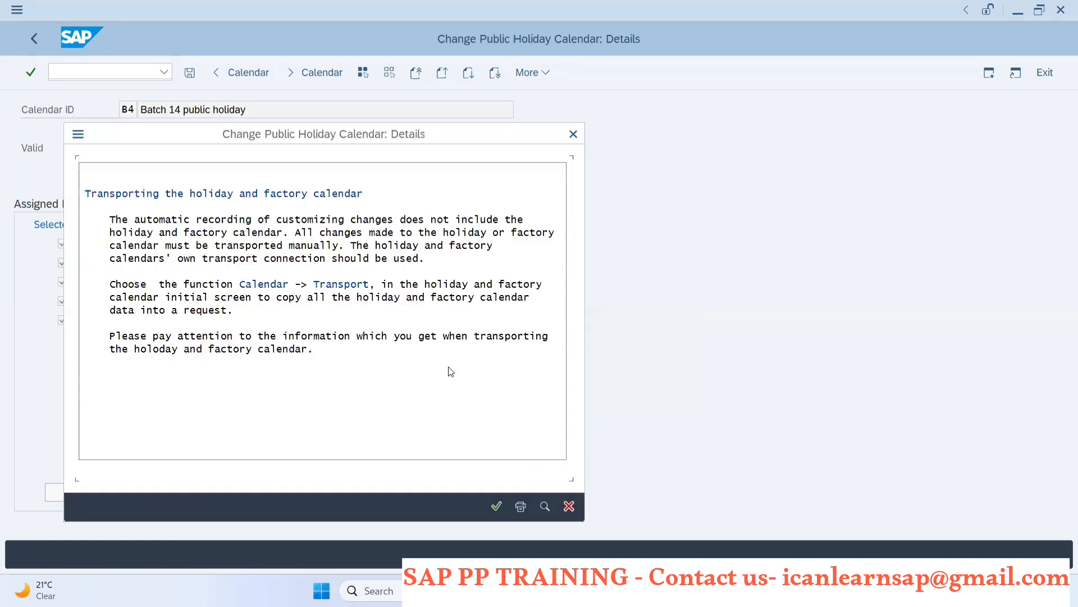
pyautogui.click(496, 505)
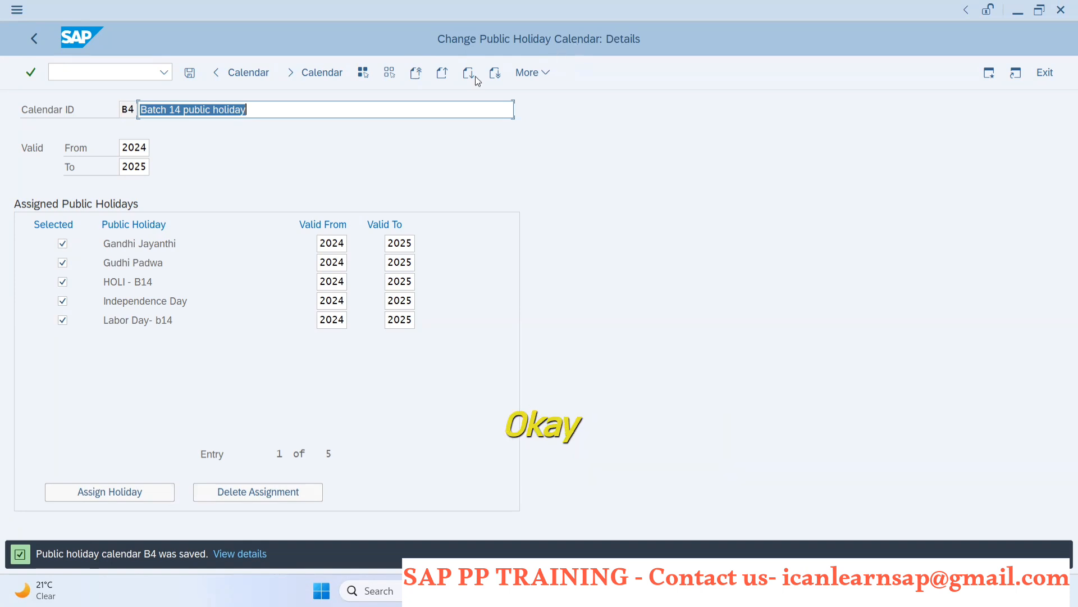
# Change the holiday calendar's description to "Batch 14 public holiday calendar" and save it.
pyautogui.click(279, 107)
pyautogui.write('c')
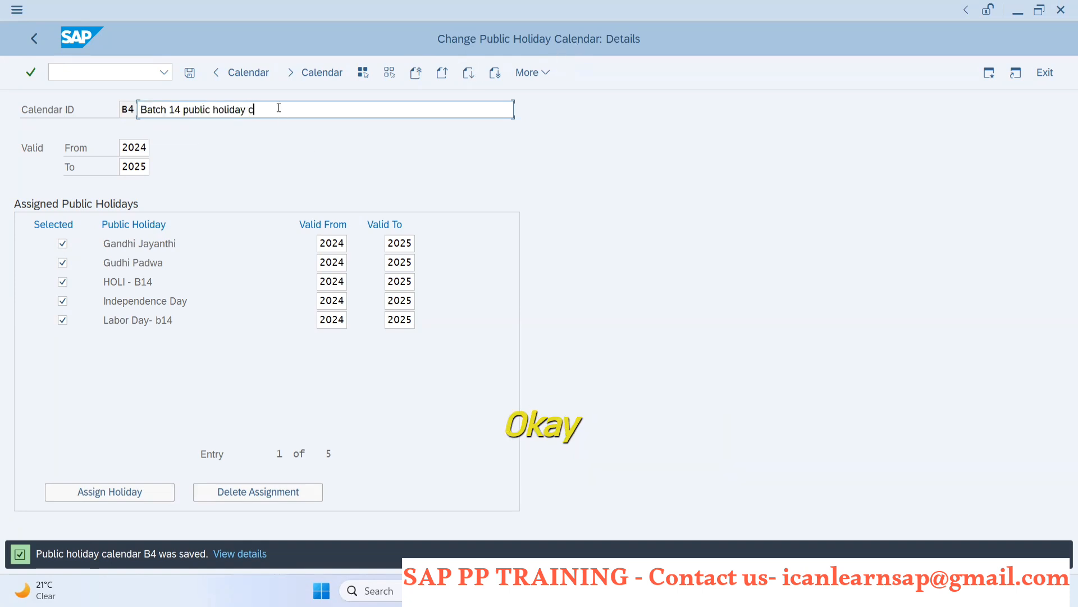
pyautogui.write('alendar')
pyautogui.click(190, 73)
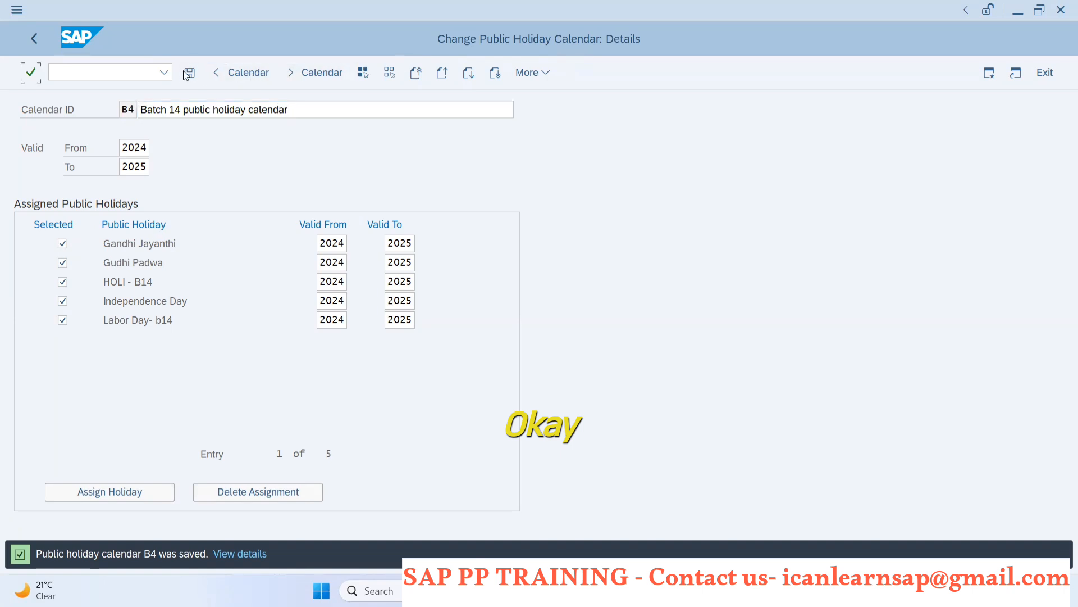
pyautogui.click(190, 73)
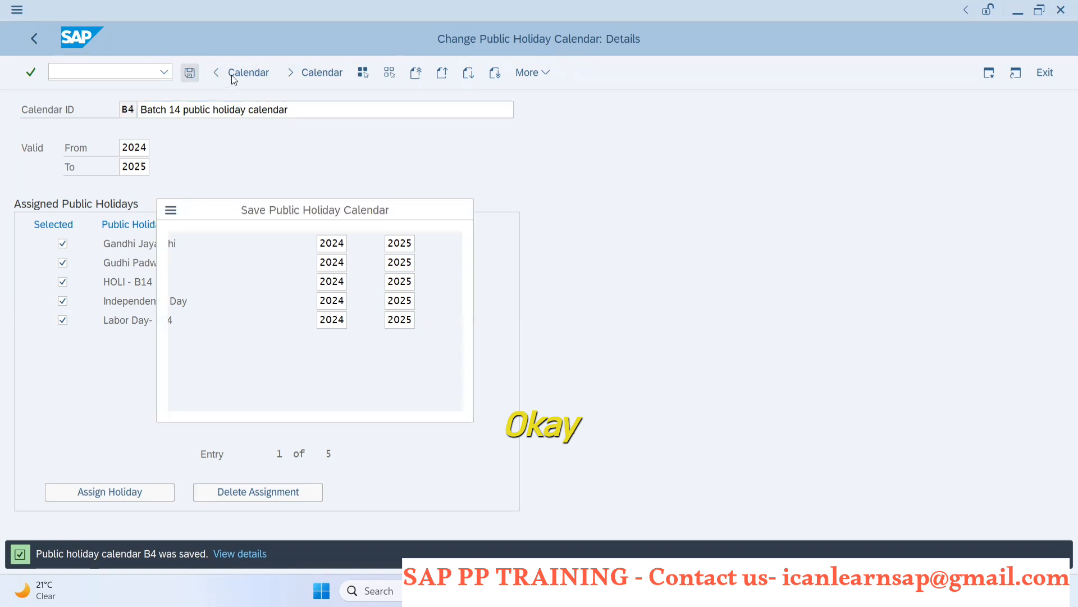
pyautogui.click(269, 383)
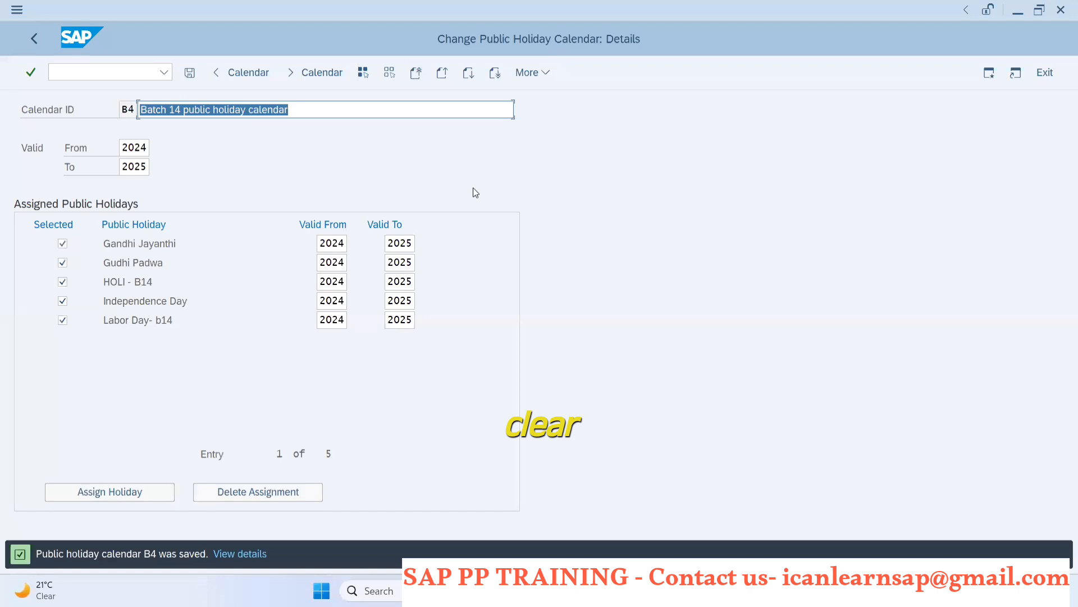
# Return to the SAP calendar main menu and choose the factory calendar subobject.
pyautogui.click(31, 44)
pyautogui.click(31, 40)
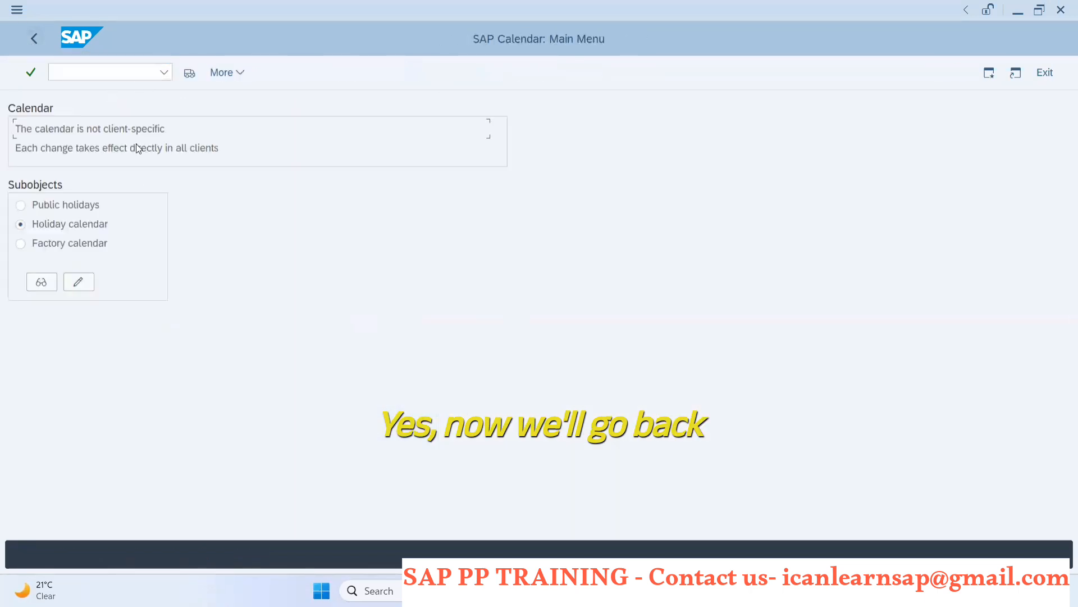
pyautogui.click(21, 244)
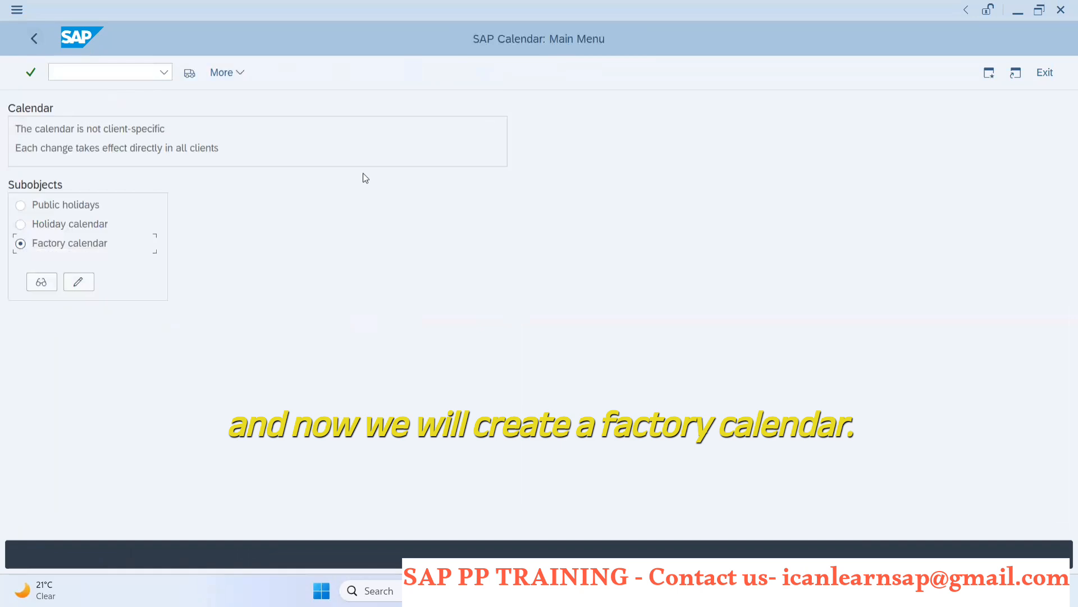
# Switch to the PowerPoint presentation, look at the Assign Holidays slide, and return to SAP.
pyautogui.click(757, 590)
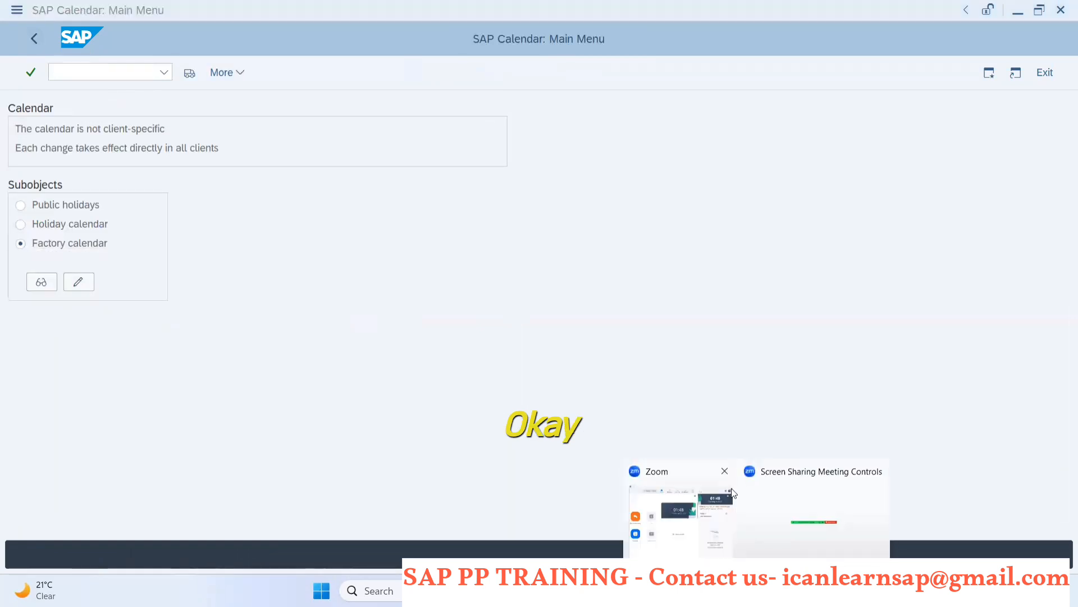
pyautogui.hotkey('alt', 'Tab')
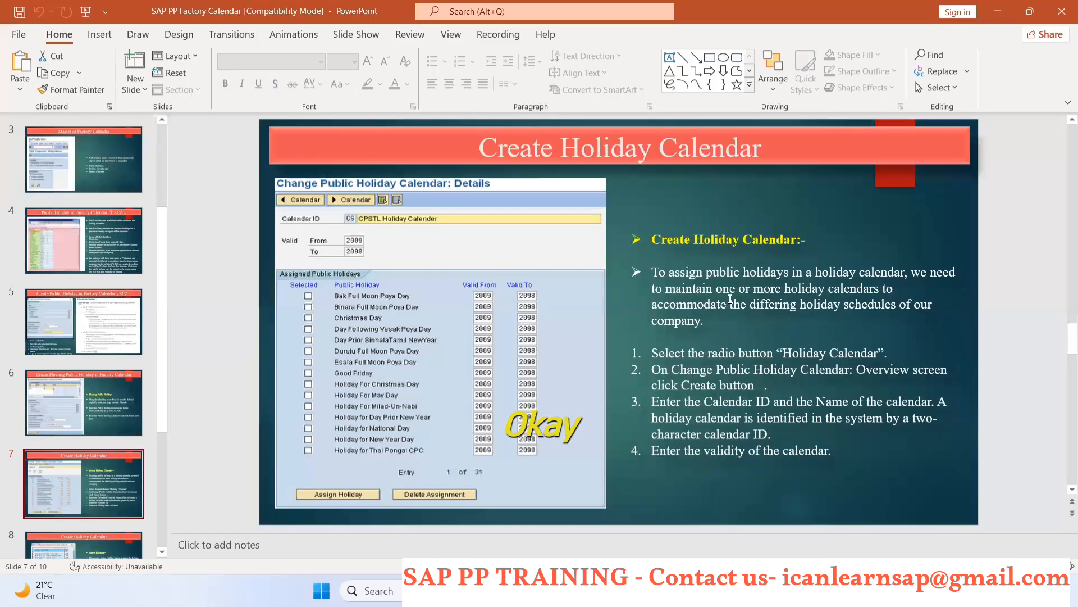
pyautogui.scroll(-1, 99, 427)
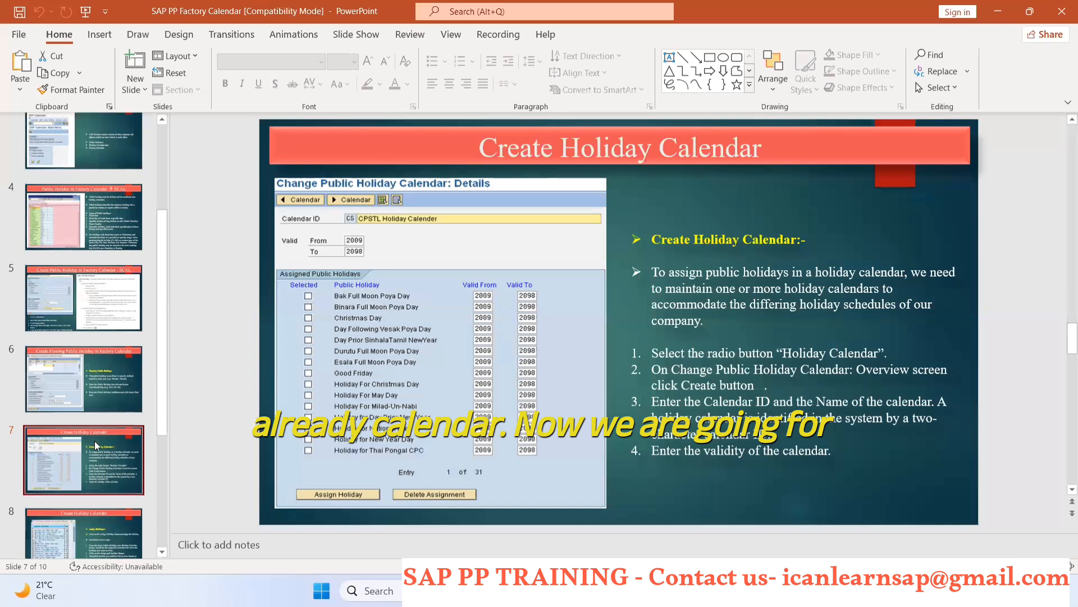
pyautogui.click(83, 534)
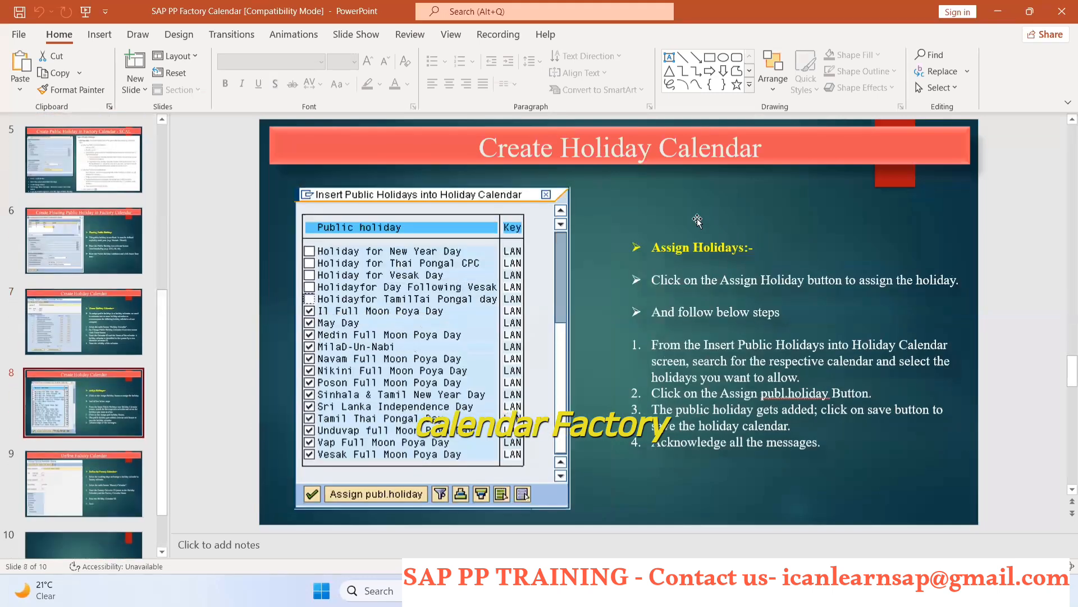
pyautogui.hotkey('alt', 'Tab')
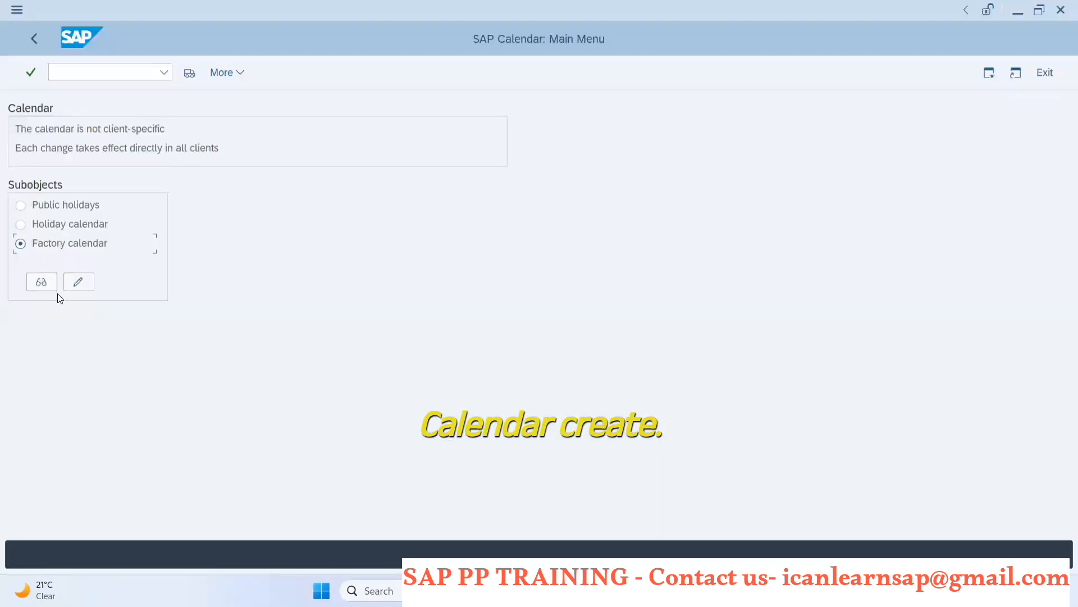
# Create a new factory calendar with ID B4 and the description "B14 Facoty calendar".
pyautogui.click(80, 282)
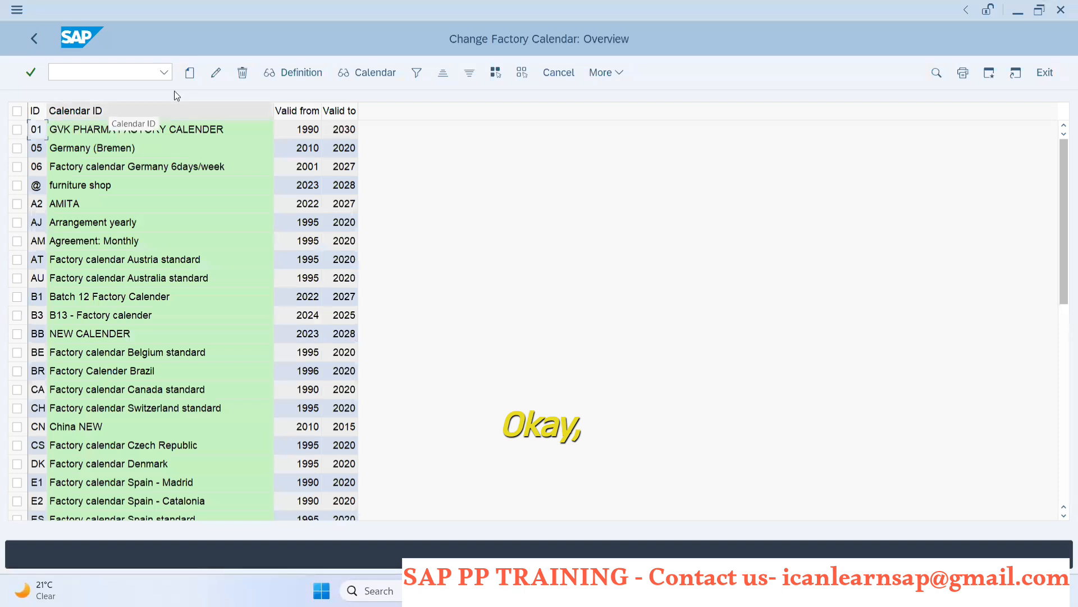
pyautogui.click(190, 73)
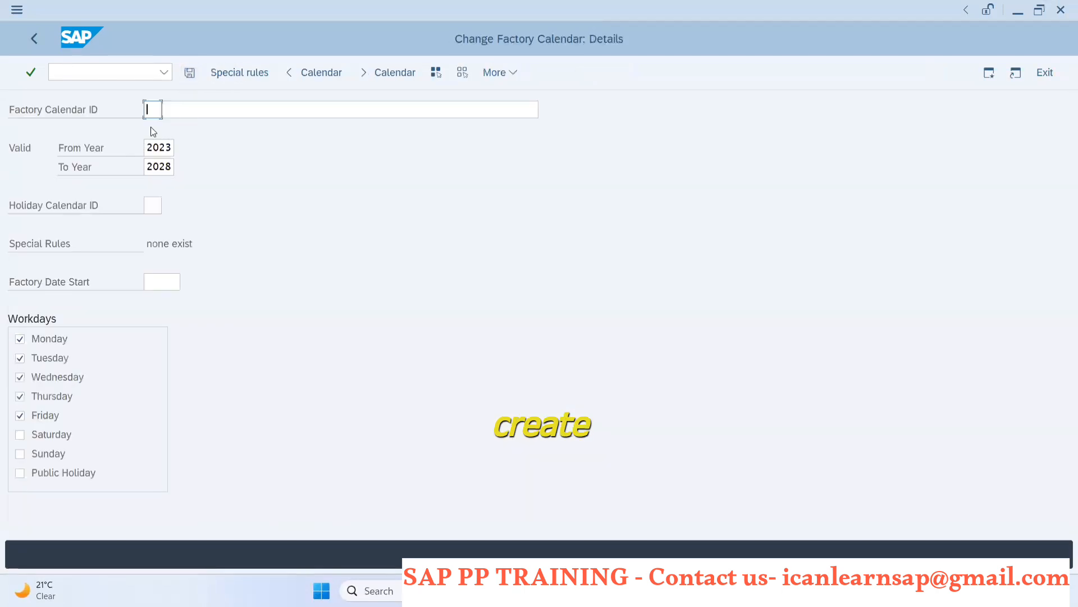
pyautogui.write('B4')
pyautogui.click(188, 109)
pyautogui.write('B14')
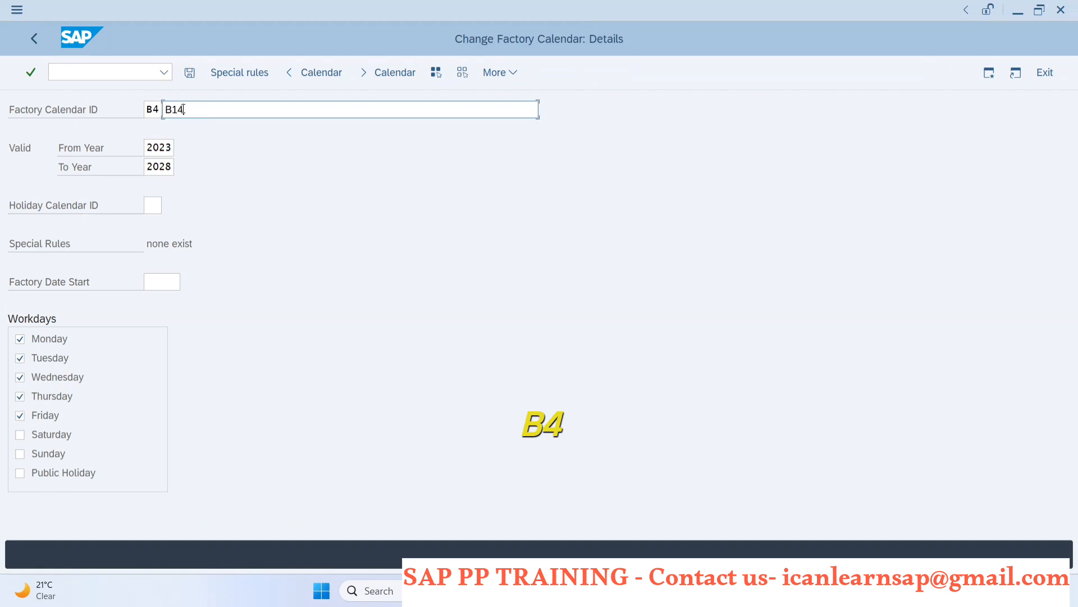
pyautogui.write(' Facoty cale')
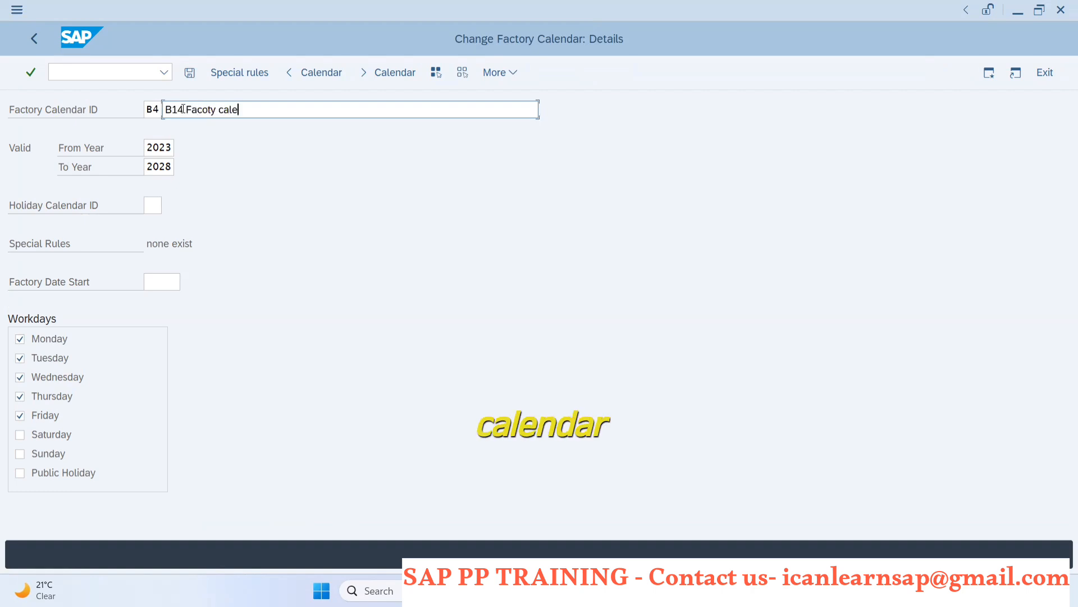
pyautogui.write('ndar')
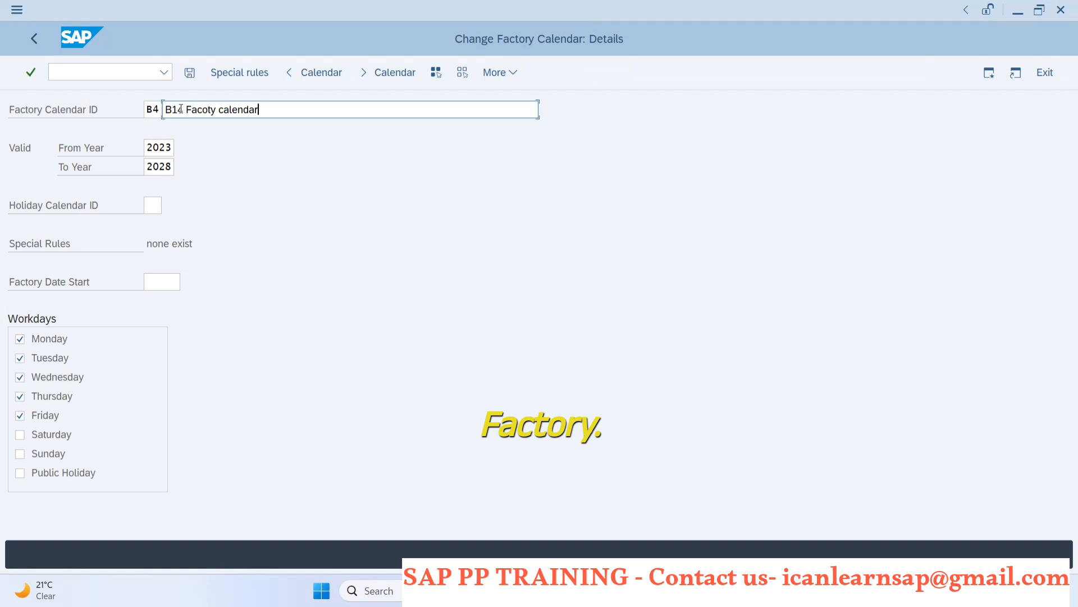
# Set the factory calendar's validity from year 2024 to year 2025.
pyautogui.click(169, 148)
pyautogui.press('BackSpace')
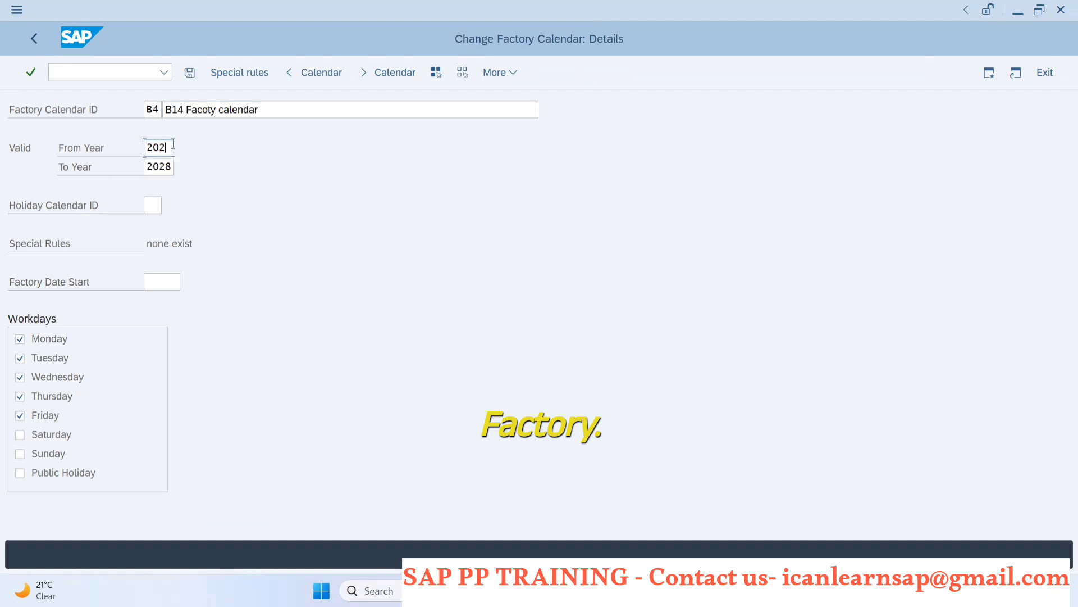
pyautogui.write('4')
pyautogui.click(171, 165)
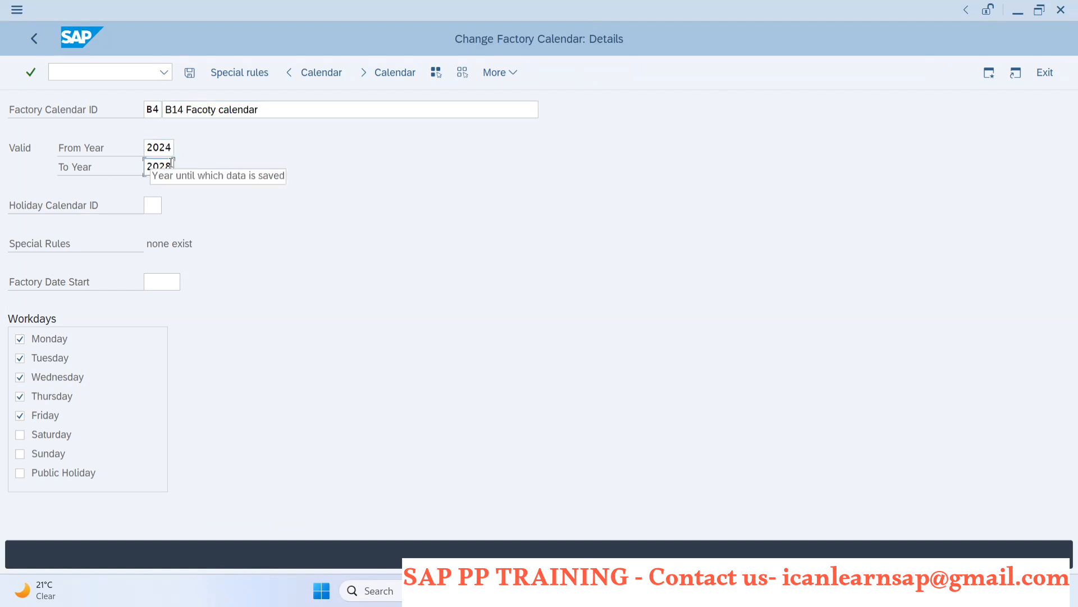
pyautogui.press('BackSpace')
pyautogui.write('5')
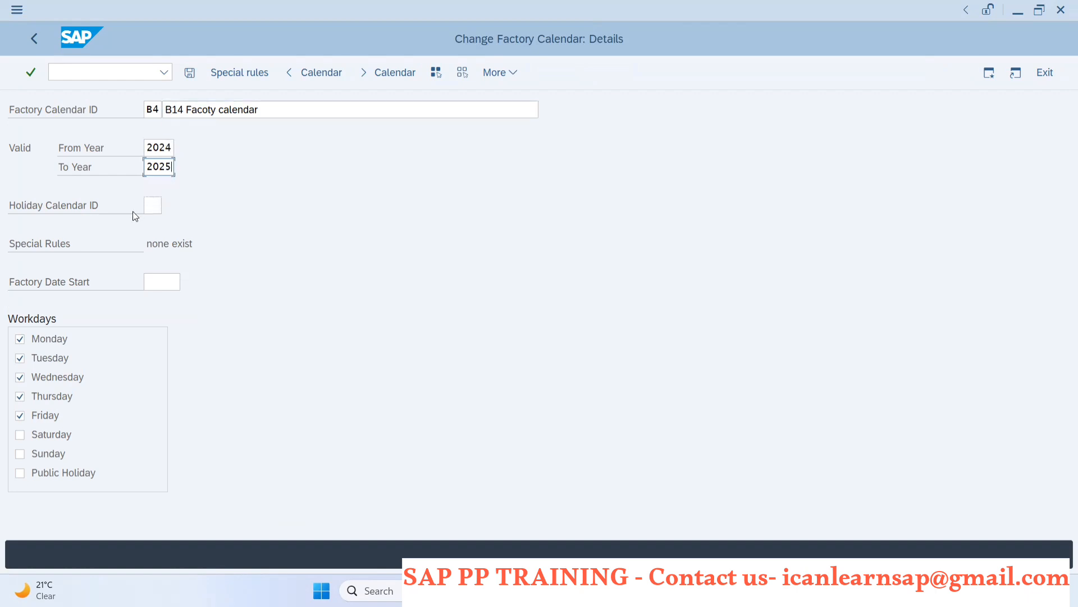
# Assign holiday calendar B4 to the factory calendar.
pyautogui.click(148, 206)
pyautogui.write('b4')
pyautogui.press('BackSpace')
pyautogui.press('BackSpace')
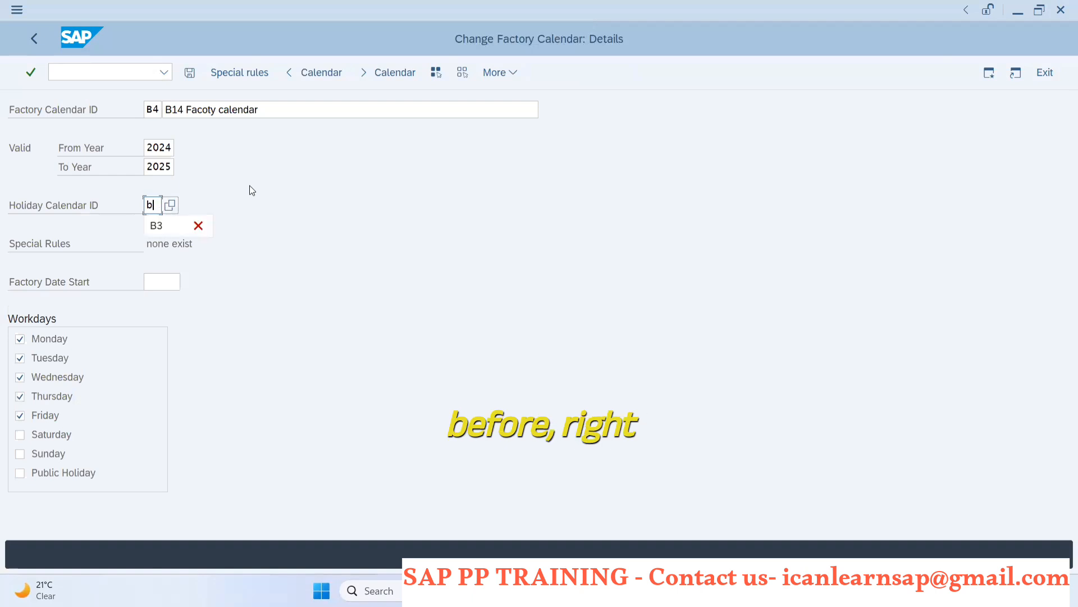
pyautogui.write('B4')
pyautogui.press('Tab')
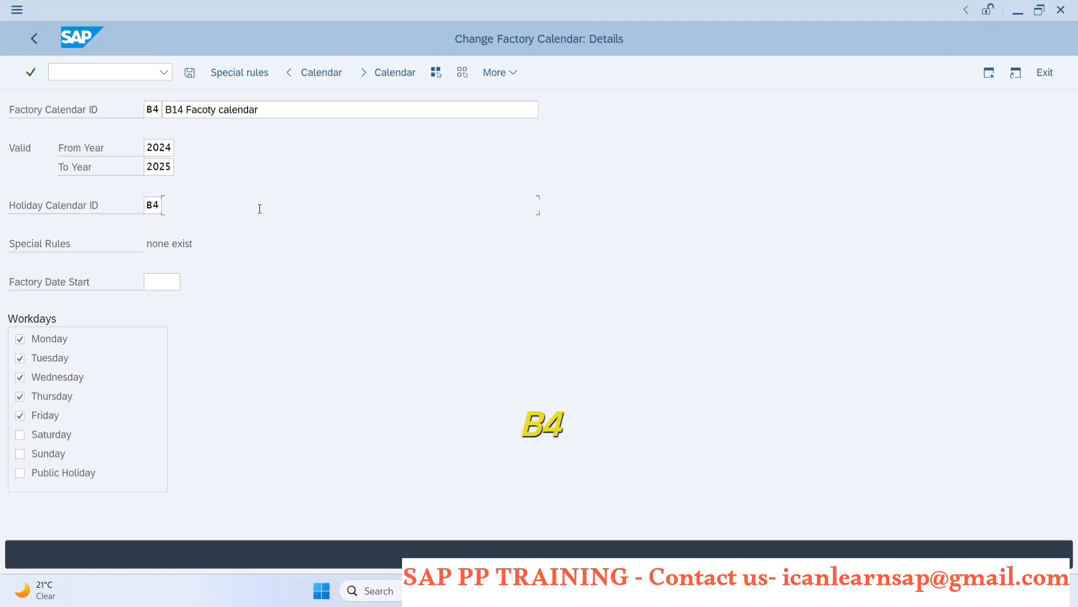
# Set the factory date start to 2024.
pyautogui.click(157, 281)
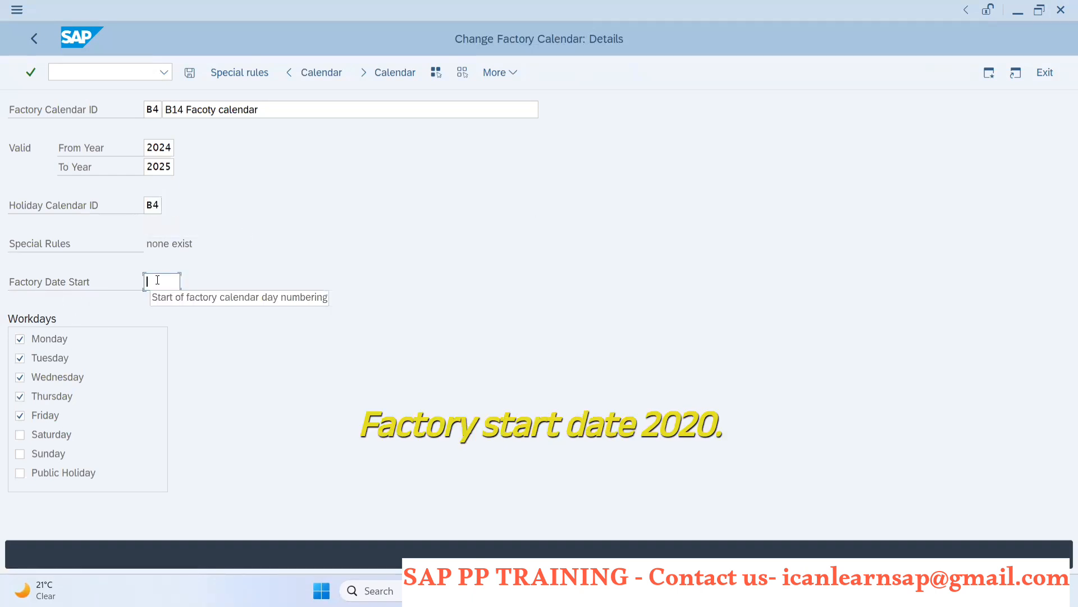
pyautogui.write('2024')
pyautogui.click(305, 236)
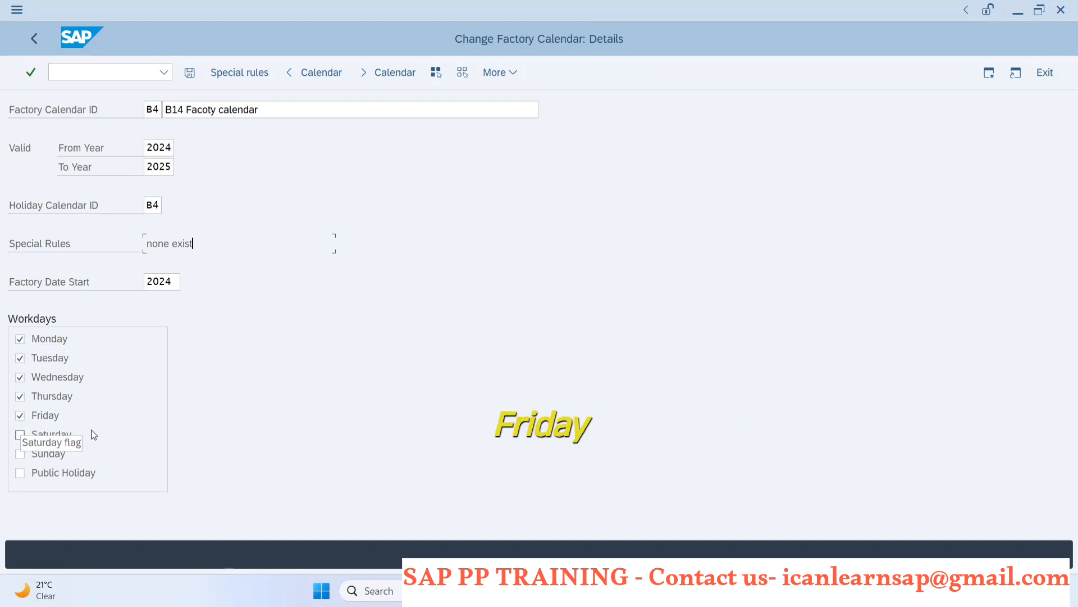
# Clear the workday flags for Monday, Tuesday, Wednesday, Thursday and Friday.
pyautogui.click(20, 338)
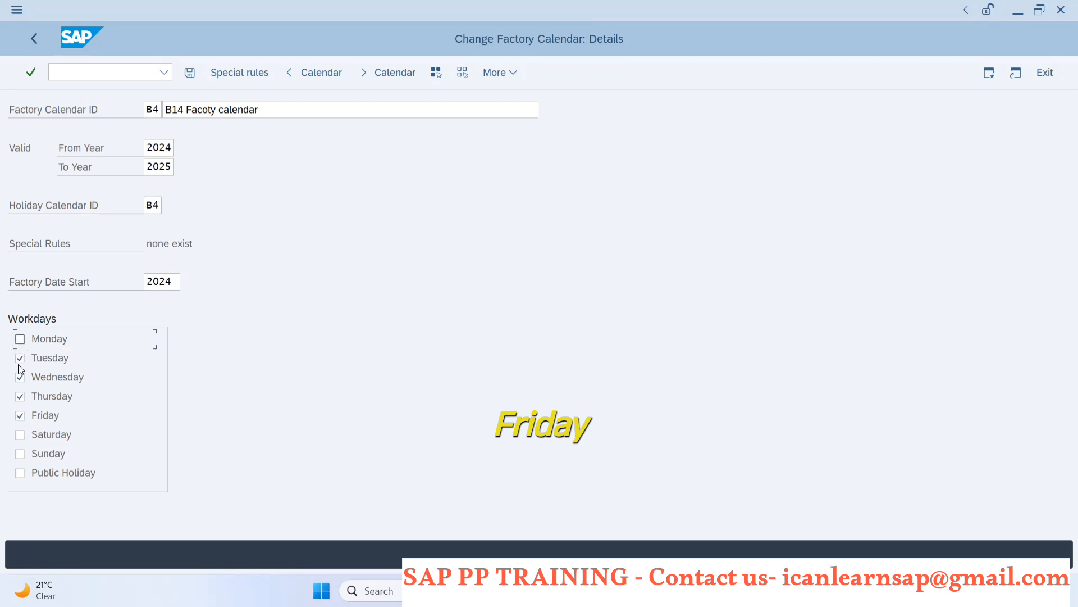
pyautogui.click(19, 358)
pyautogui.click(20, 377)
pyautogui.click(20, 396)
pyautogui.click(20, 415)
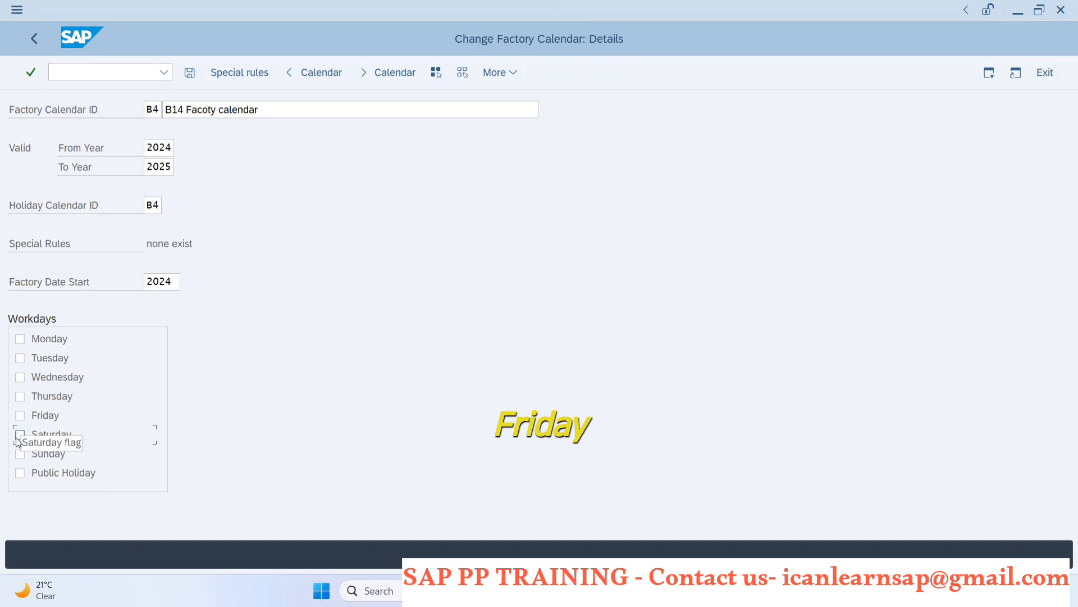
# Mark Saturday, Sunday, Monday, Tuesday, Wednesday and Thursday as workdays in the factory calendar.
pyautogui.click(20, 435)
pyautogui.click(20, 454)
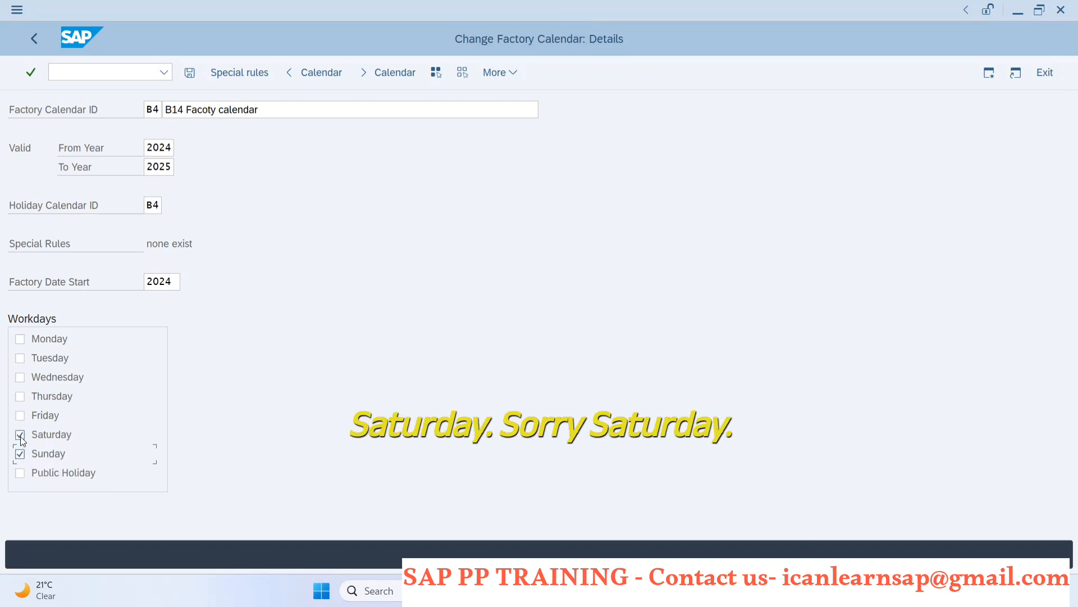
pyautogui.click(20, 339)
pyautogui.click(20, 358)
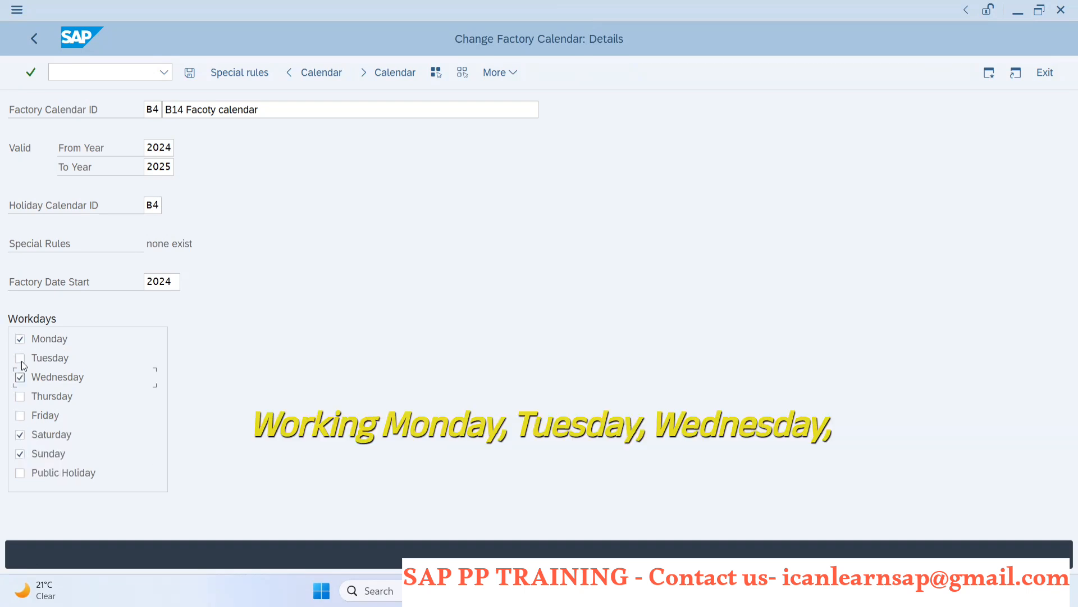
pyautogui.click(20, 377)
pyautogui.click(19, 396)
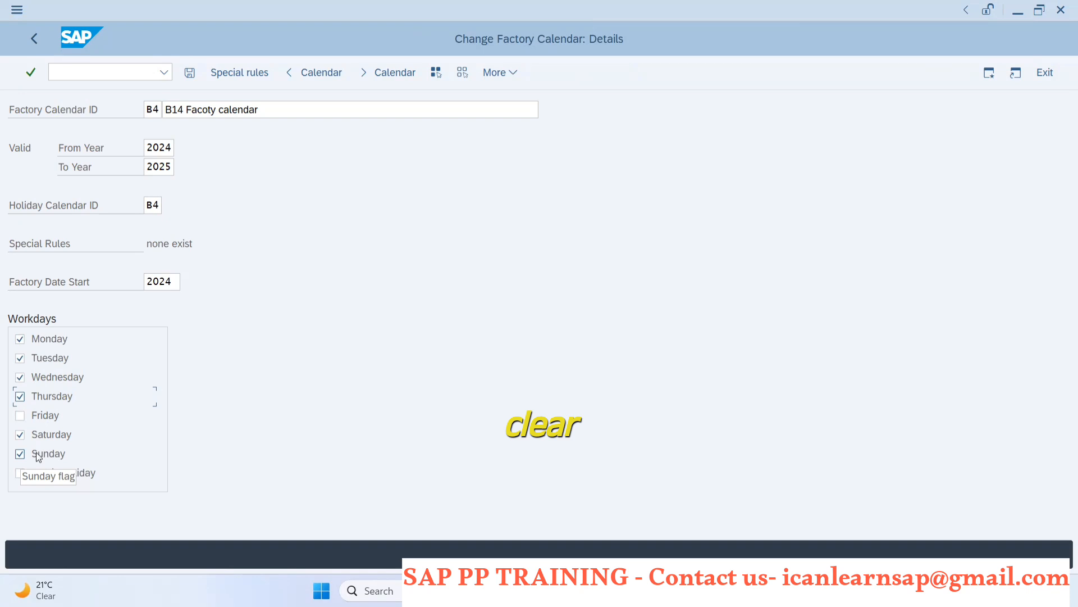
# Mark Friday as a workday and clear the Saturday and Sunday workday flags.
pyautogui.click(20, 415)
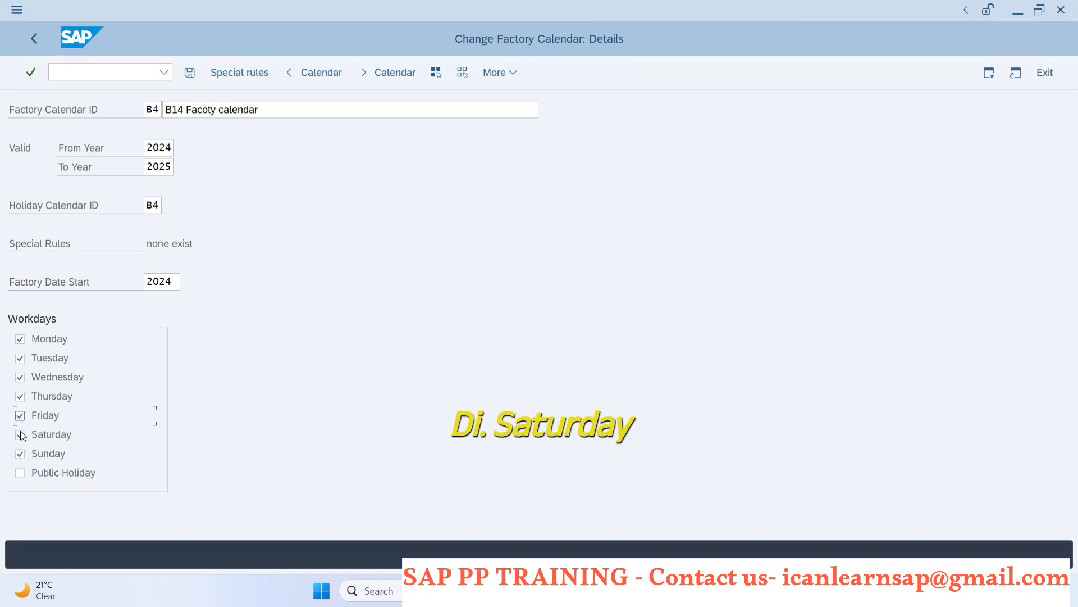
pyautogui.click(20, 435)
pyautogui.click(20, 454)
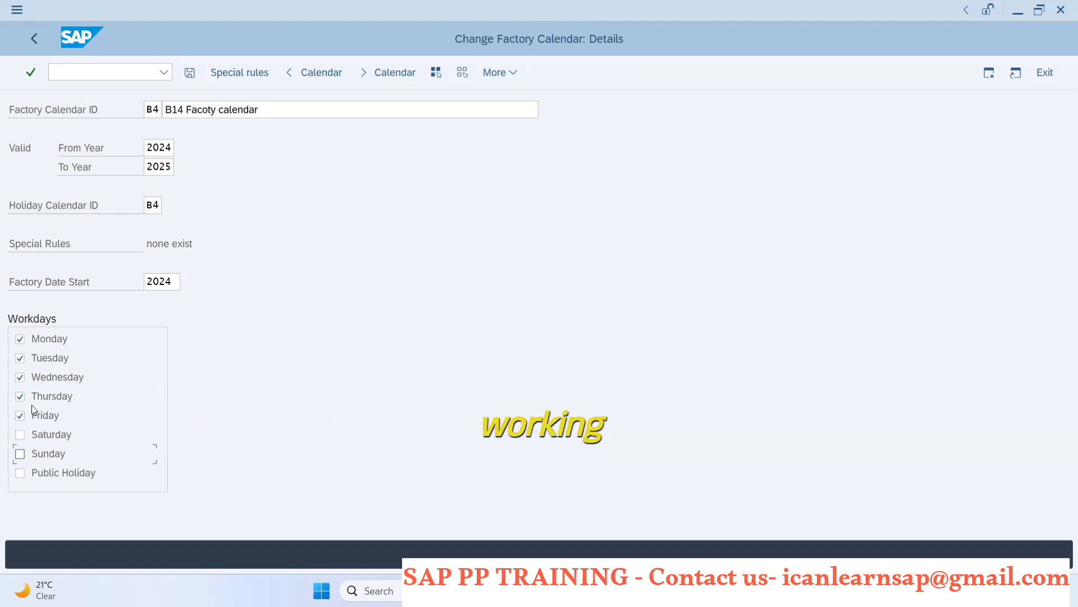
# Clear the Friday workday flag, leave Saturday unmarked, and mark Sunday as a workday.
pyautogui.click(19, 434)
pyautogui.click(20, 416)
pyautogui.click(21, 436)
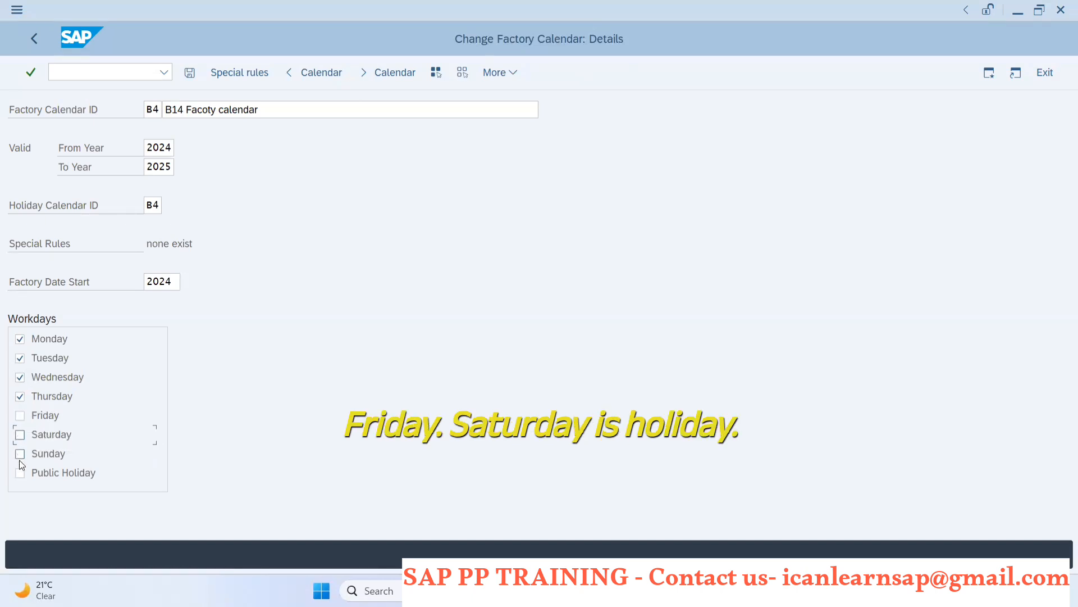
pyautogui.click(20, 453)
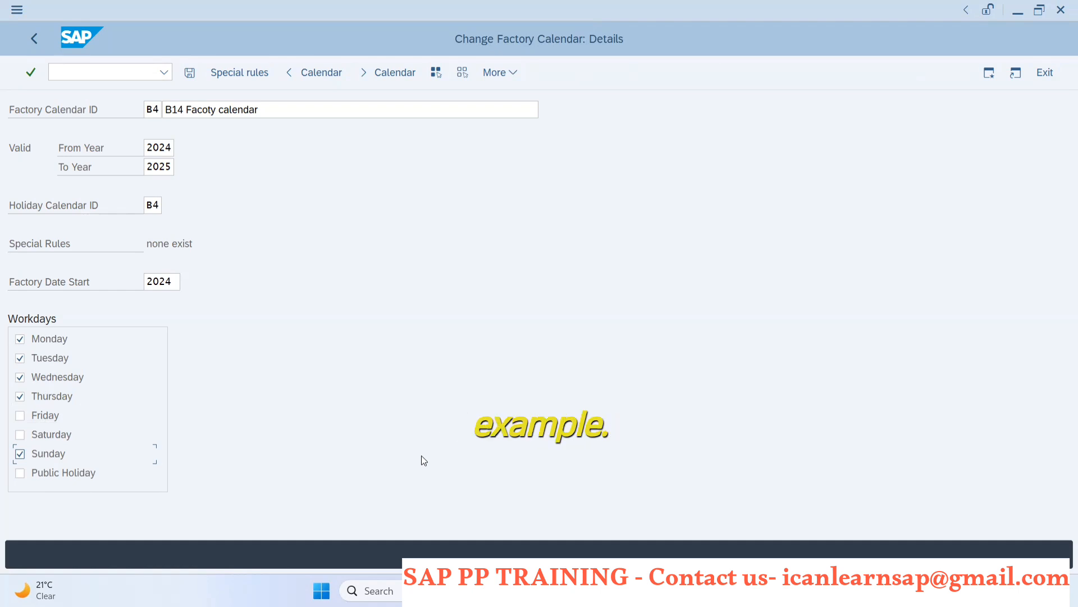
# Mark Friday and Saturday as workdays and clear the Thursday workday flag in factory calendar B4.
pyautogui.click(22, 377)
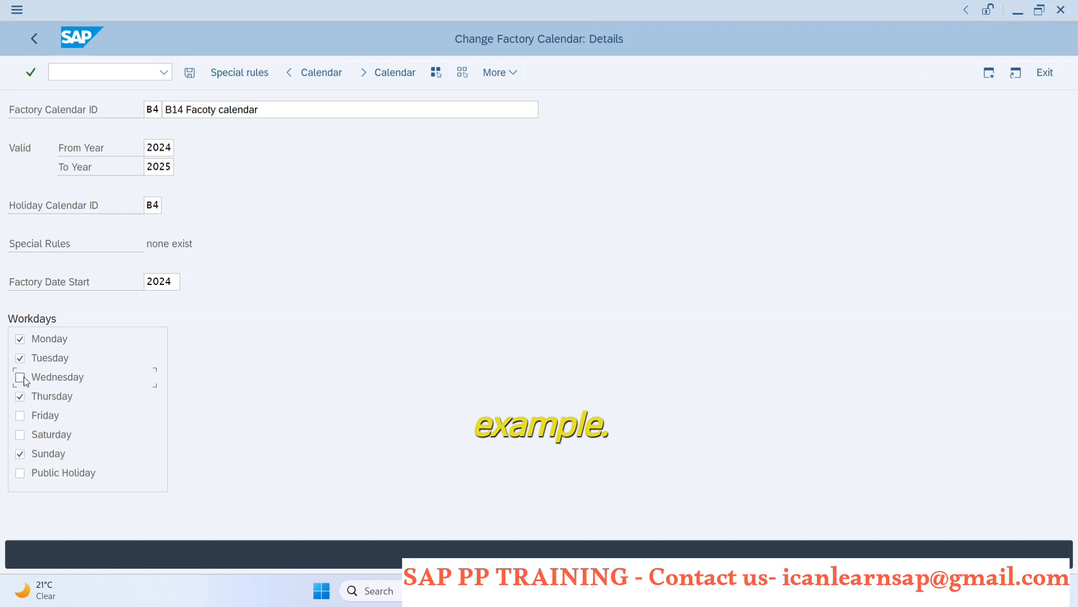
pyautogui.click(21, 416)
pyautogui.click(21, 434)
pyautogui.click(48, 379)
pyautogui.click(29, 396)
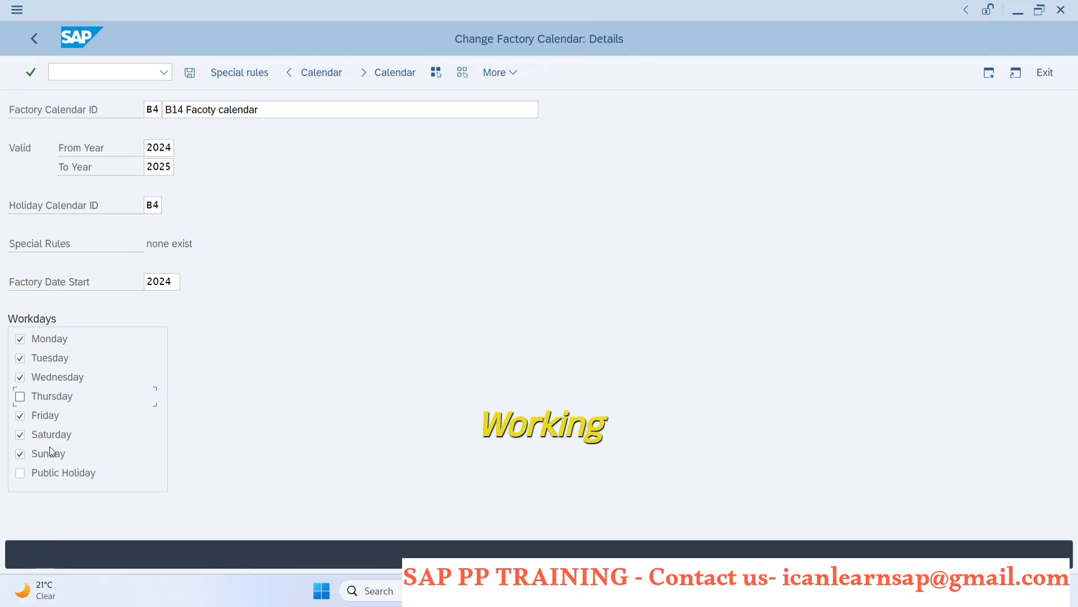
# Save factory calendar B4 and acknowledge the calendar transport information.
pyautogui.click(194, 80)
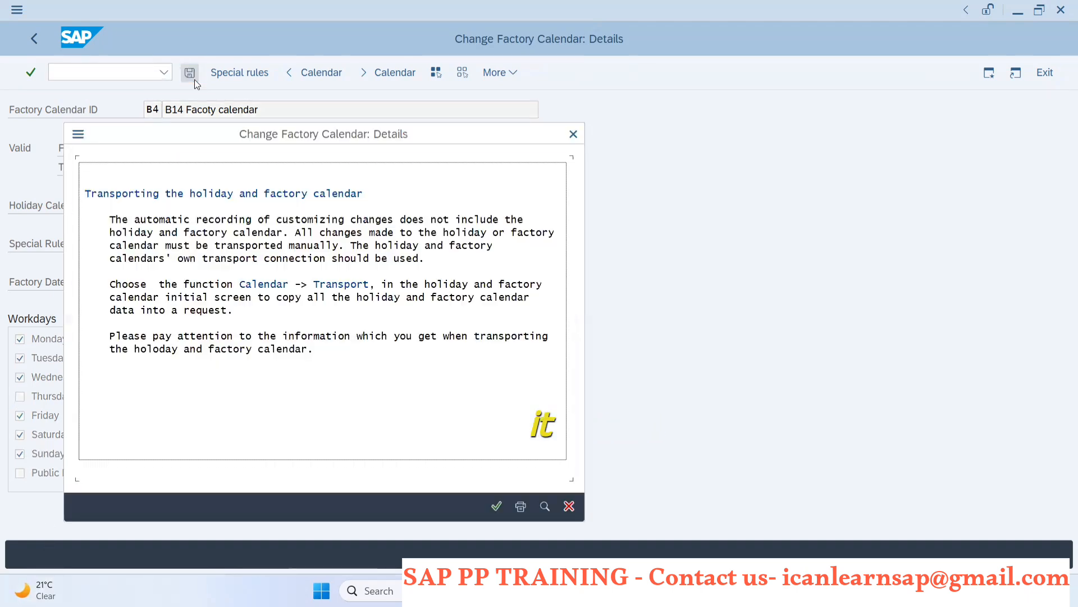
pyautogui.click(493, 514)
pyautogui.click(496, 507)
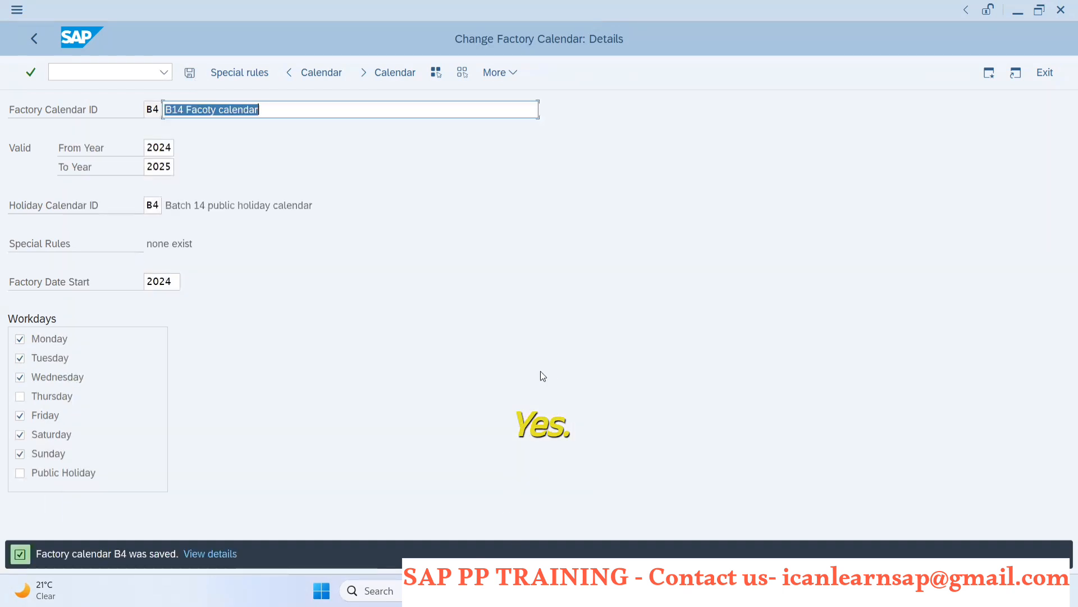
pyautogui.moveTo(726, 589)
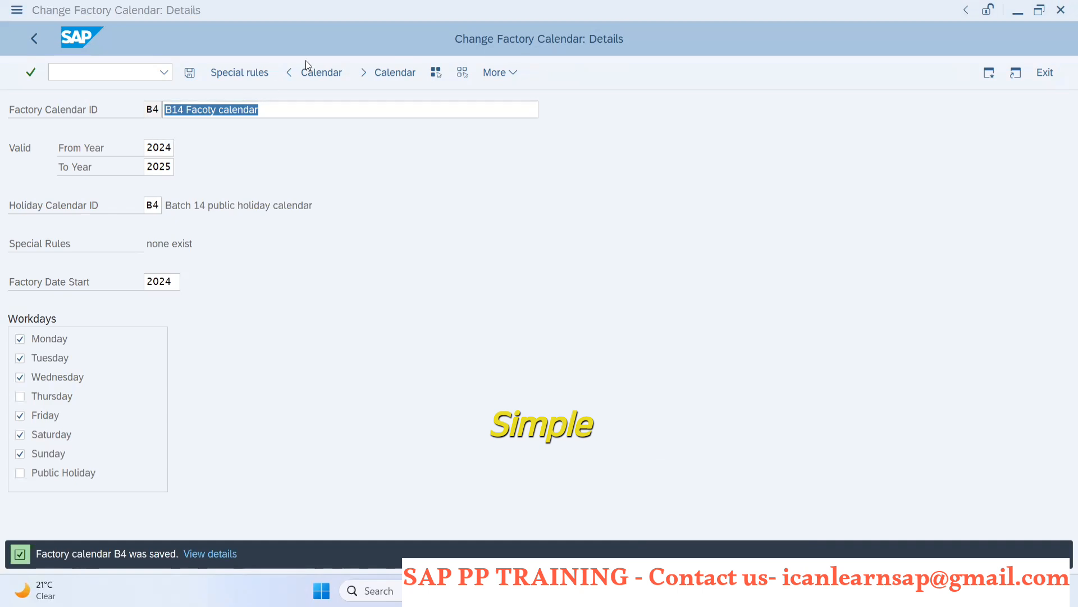
# Run transaction SPRO in a new session with /ospro and display the SAP Reference IMG.
pyautogui.click(77, 74)
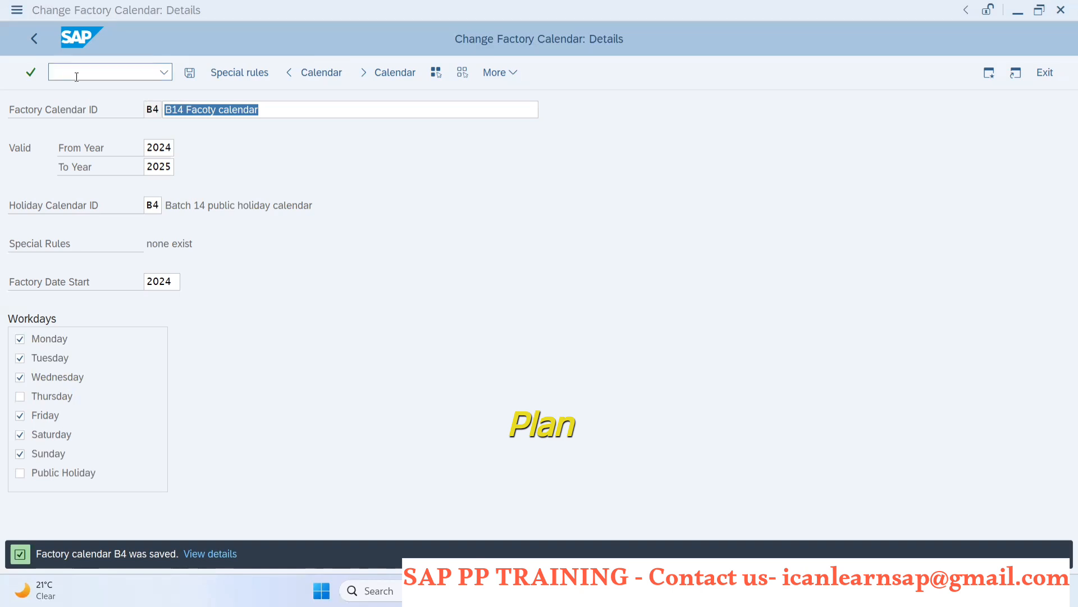
pyautogui.write('/')
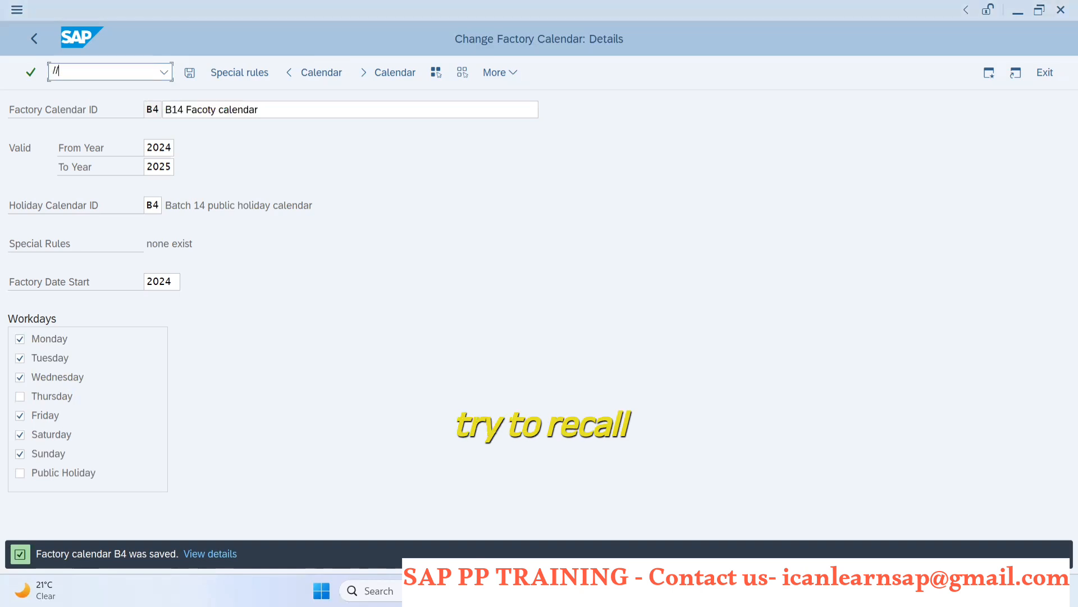
pyautogui.write('oscal')
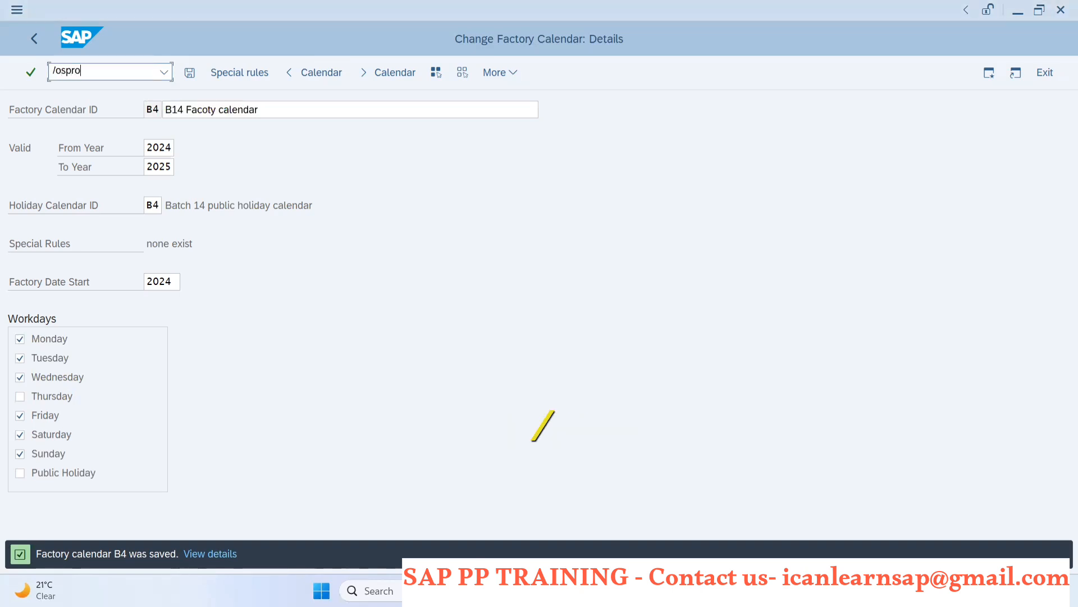
pyautogui.press('Return')
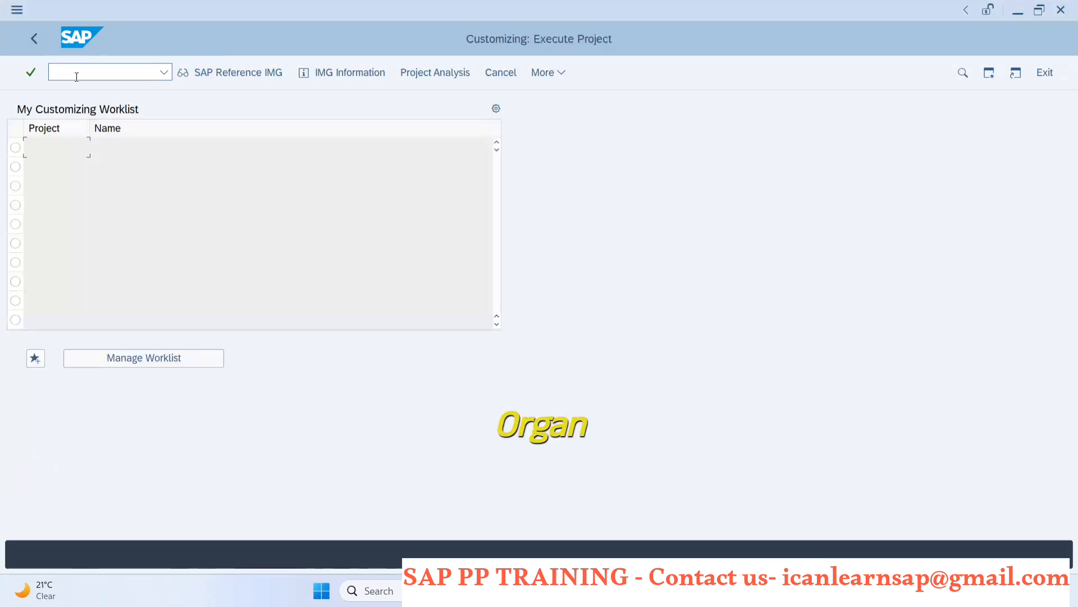
pyautogui.click(254, 72)
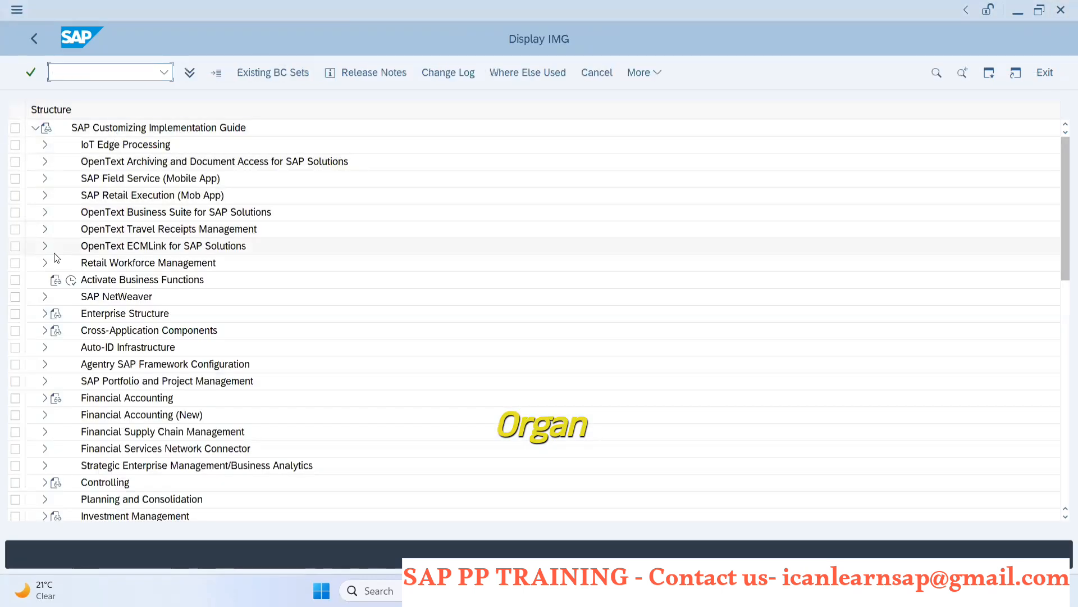
# Execute "Define, copy, delete, check plant" under Enterprise Structure, Definition, Logistics - General in the IMG.
pyautogui.click(44, 314)
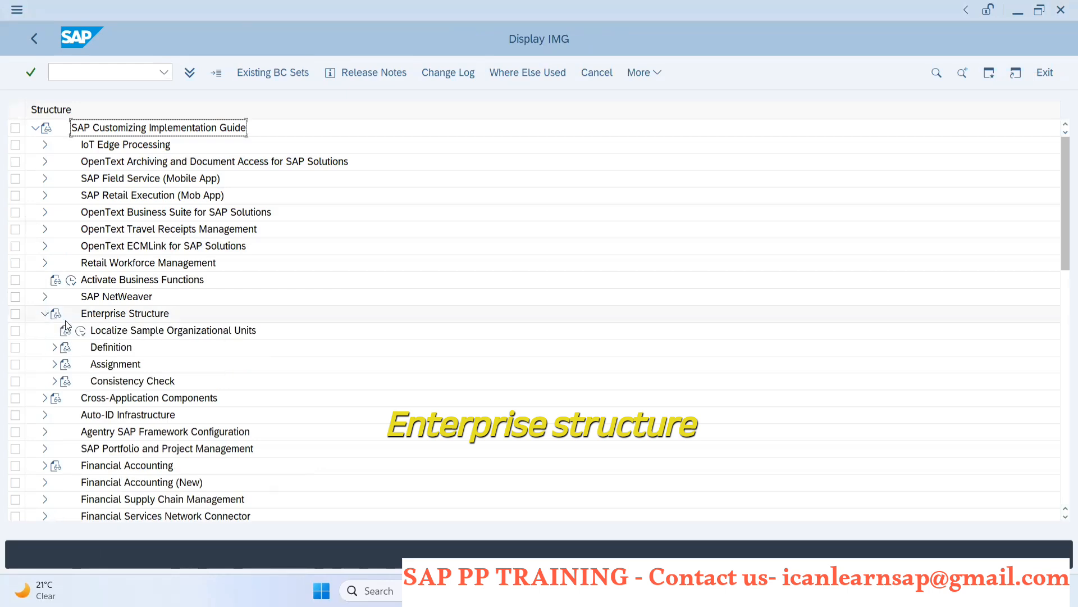
pyautogui.click(55, 347)
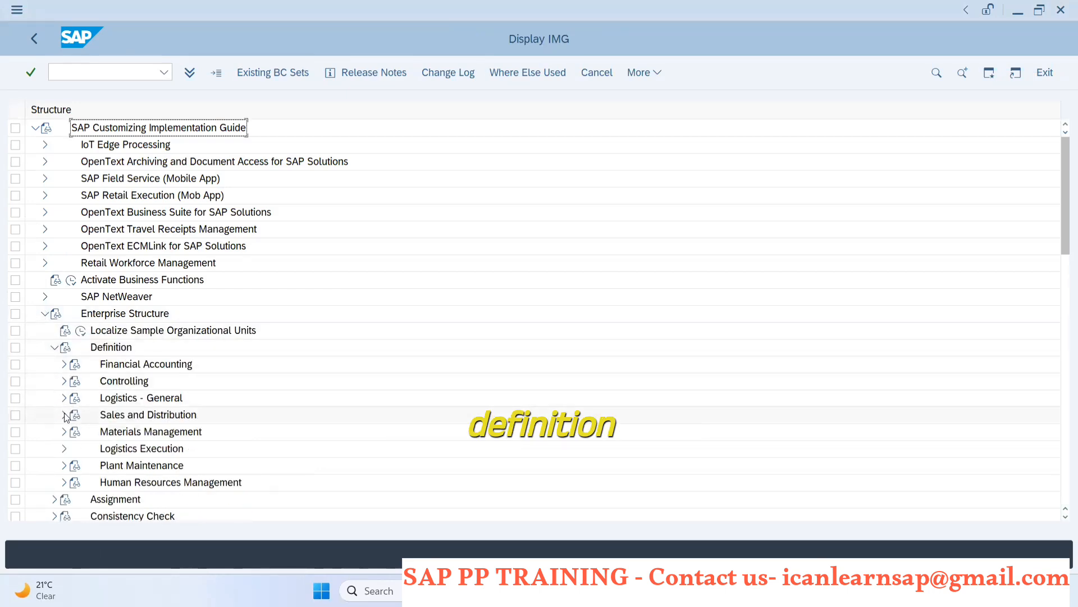
pyautogui.click(63, 399)
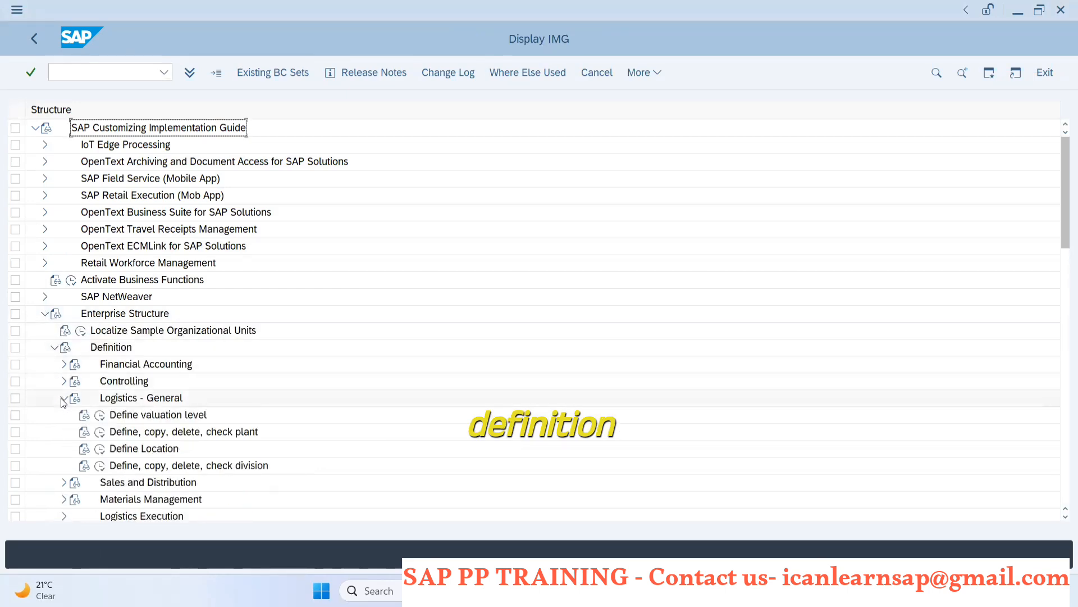
pyautogui.click(102, 432)
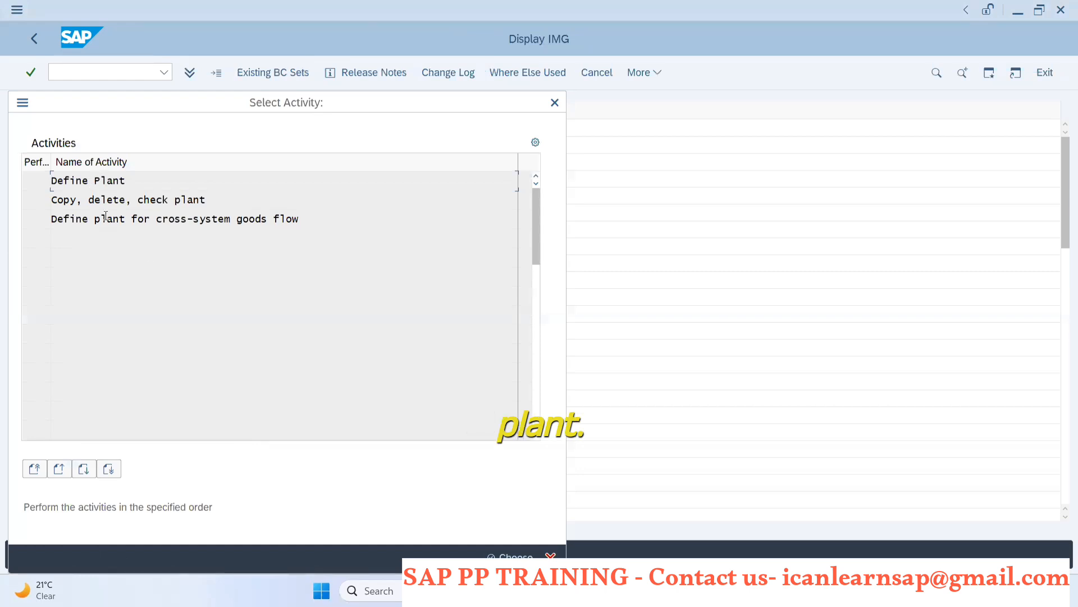
pyautogui.click(109, 202)
pyautogui.doubleClick(109, 201)
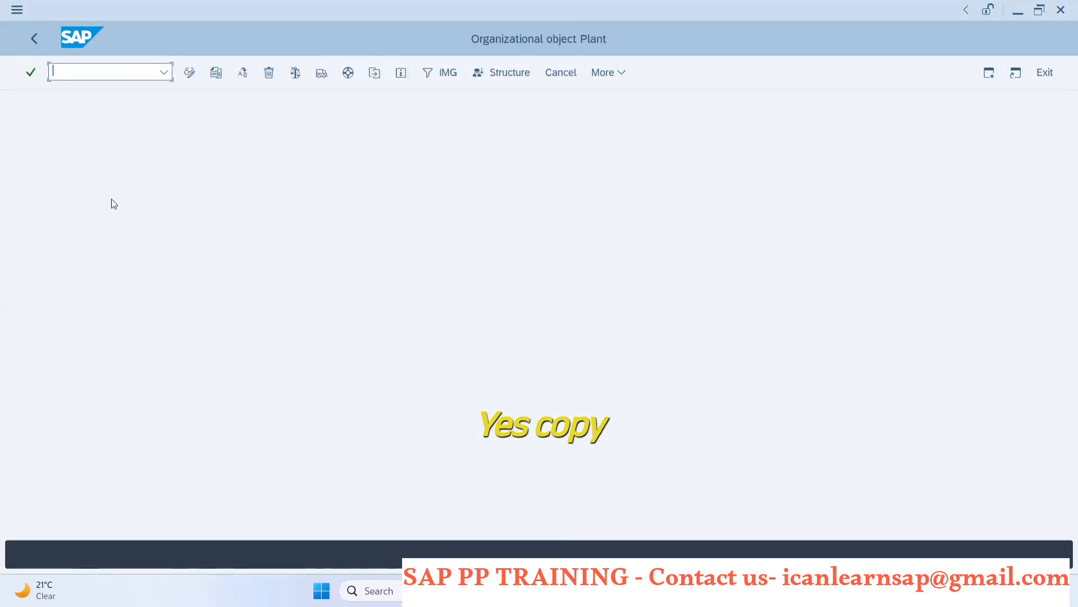
pyautogui.click(32, 40)
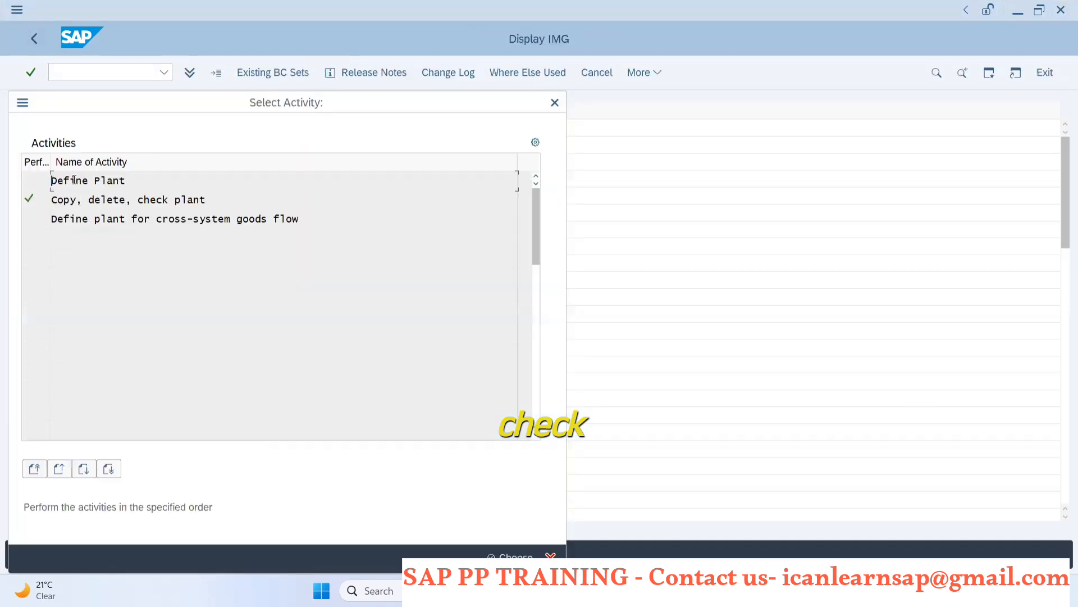
# Open the Define Plant activity.
pyautogui.doubleClick(125, 189)
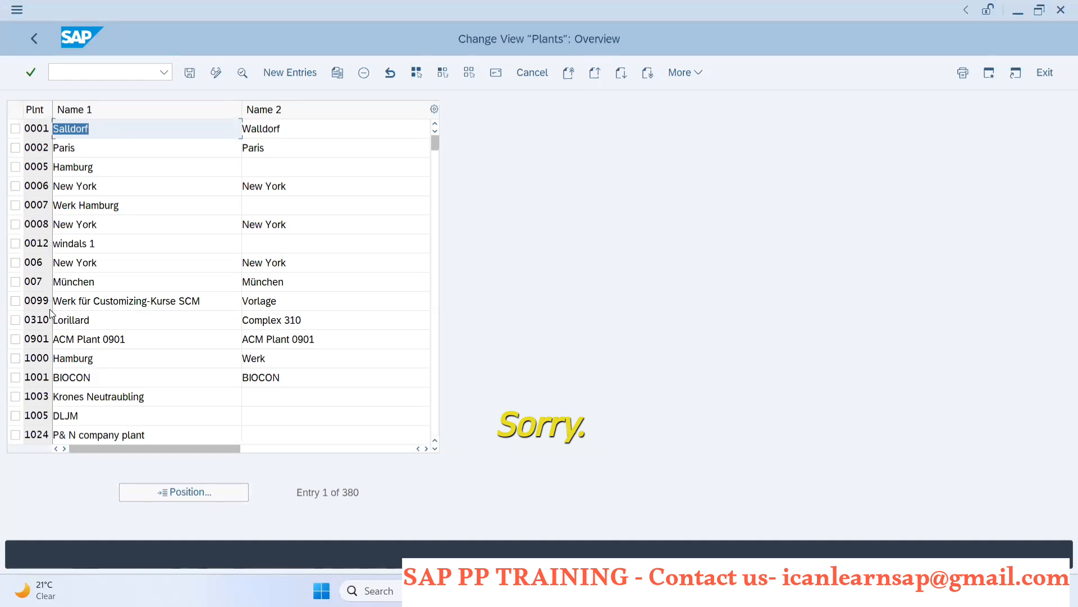
# Look through the existing plants in the Plants overview and return to the start of the list.
pyautogui.scroll(-6, 49, 309)
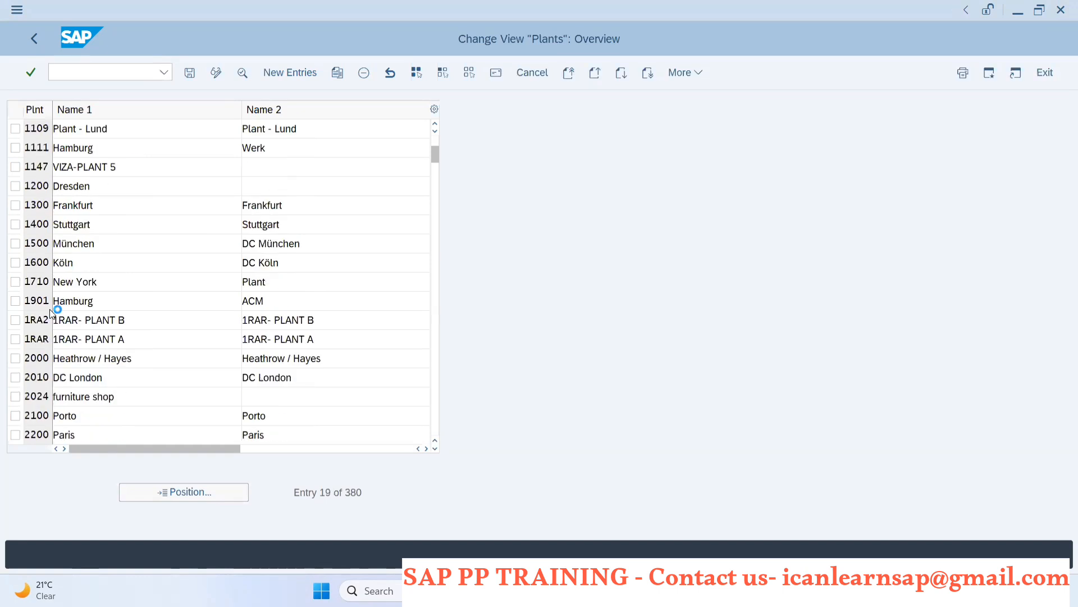
pyautogui.scroll(-4, 50, 309)
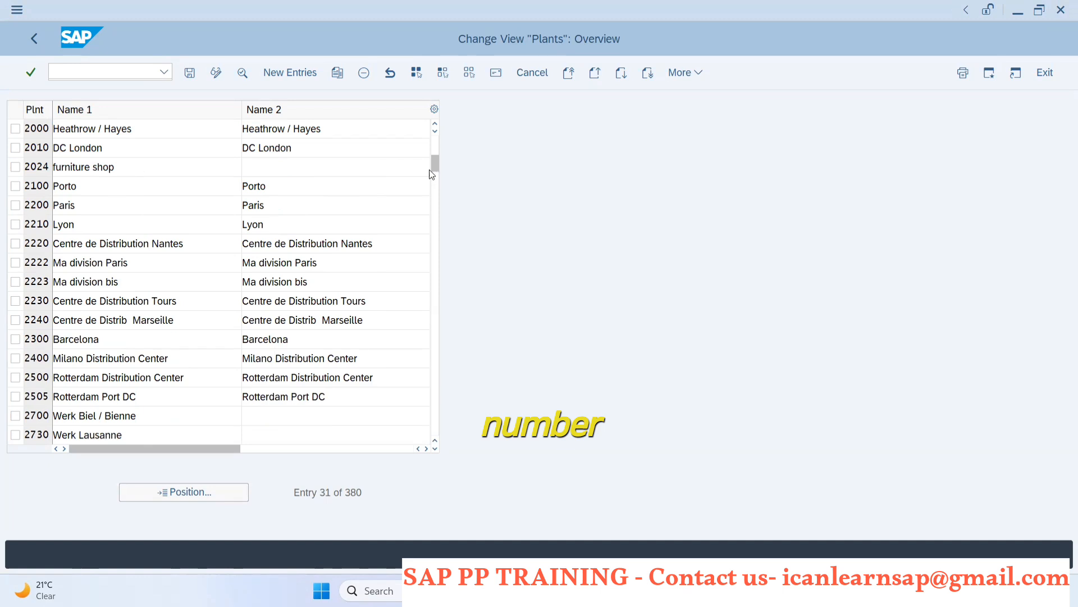
pyautogui.click(181, 493)
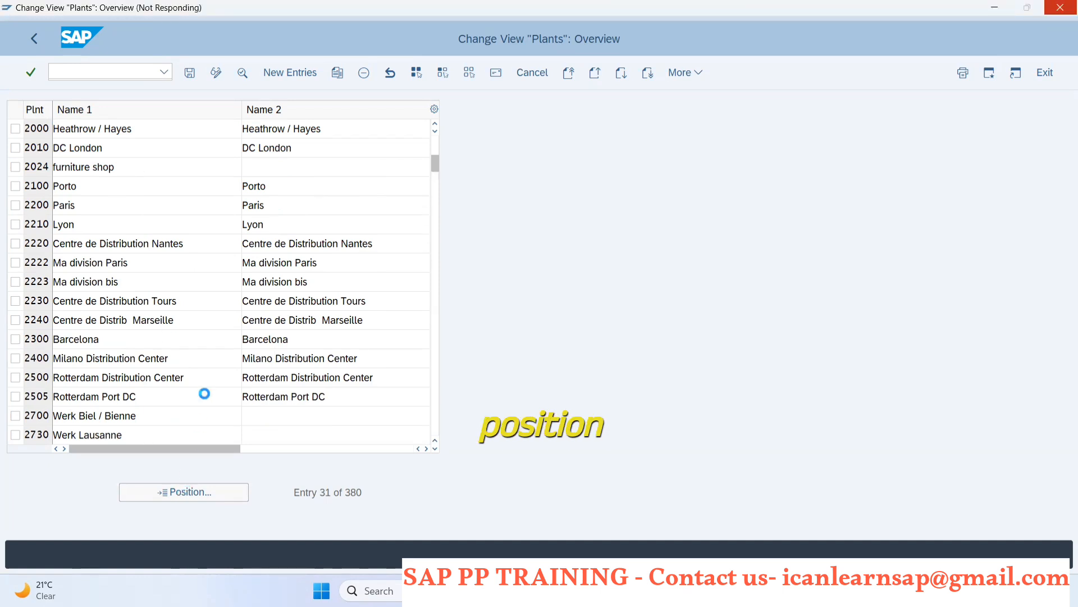
pyautogui.scroll(-7, 194, 355)
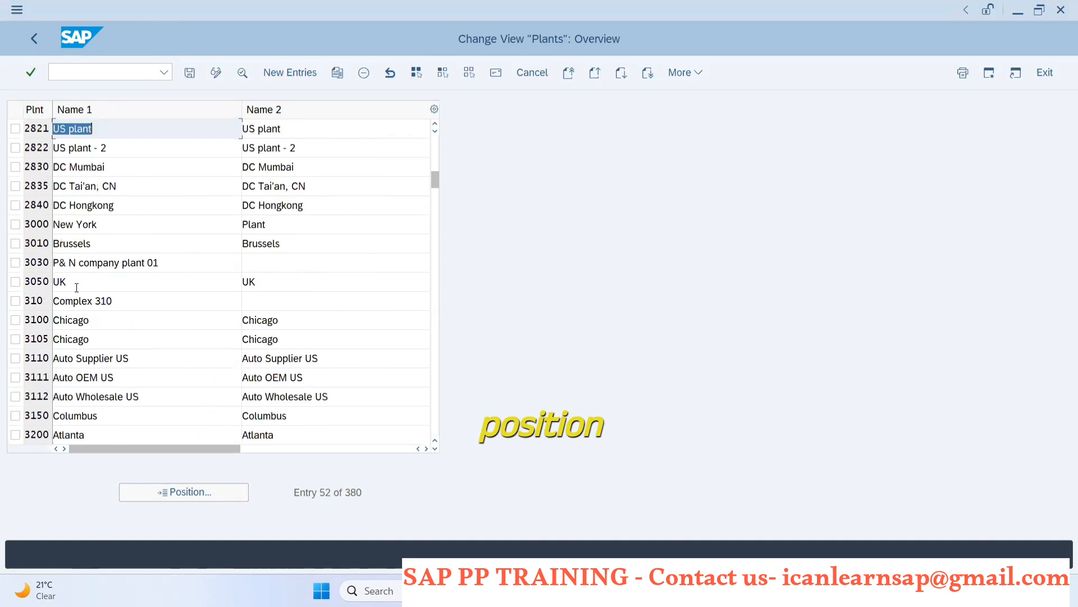
pyautogui.scroll(-2, 106, 371)
pyautogui.scroll(-1, 105, 371)
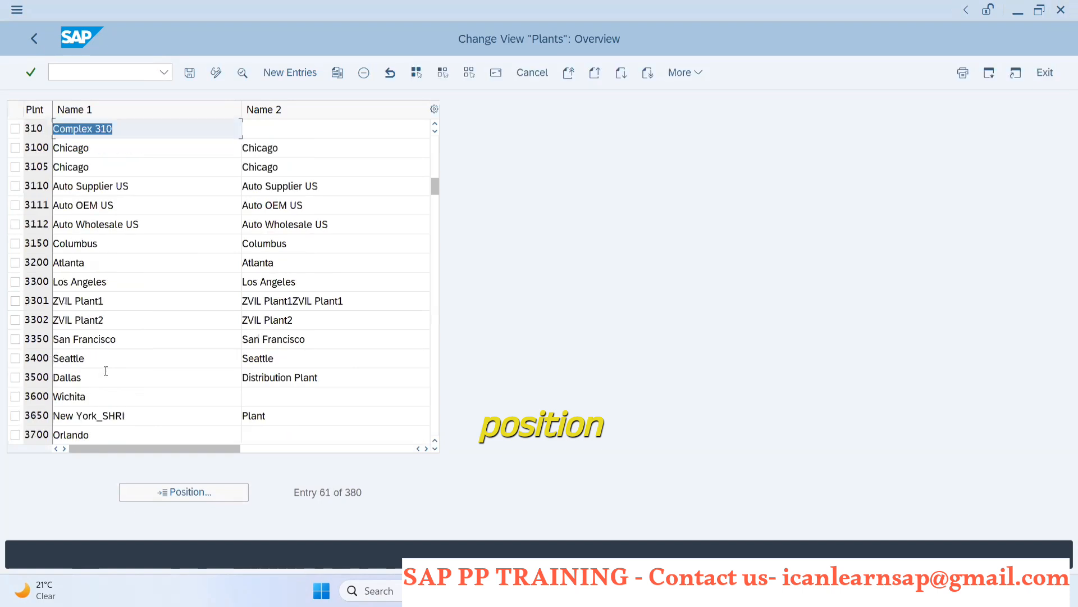
pyautogui.scroll(-2, 106, 370)
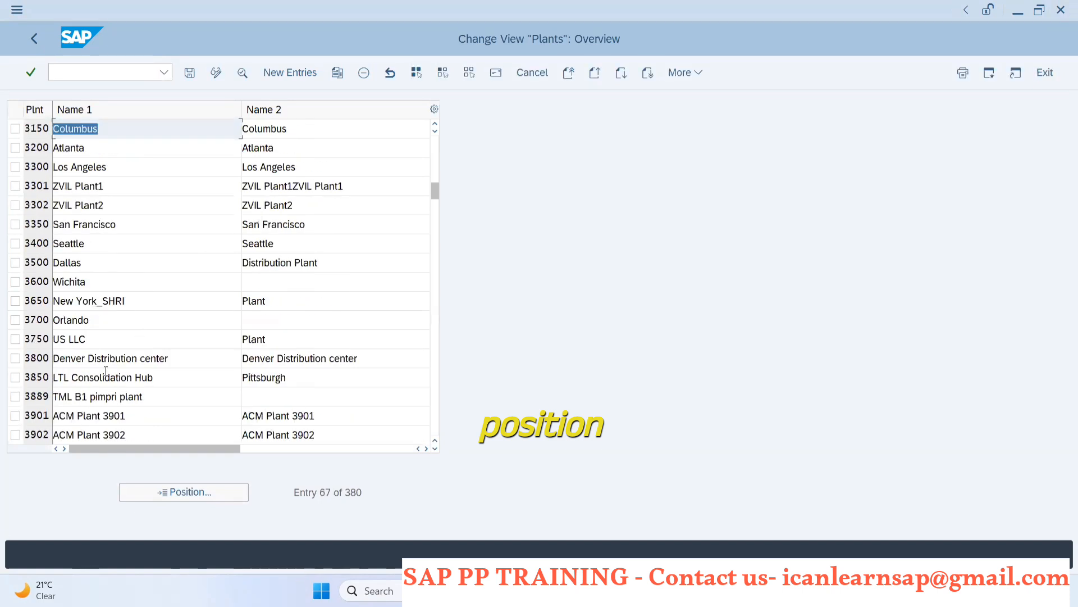
pyautogui.scroll(-1, 105, 370)
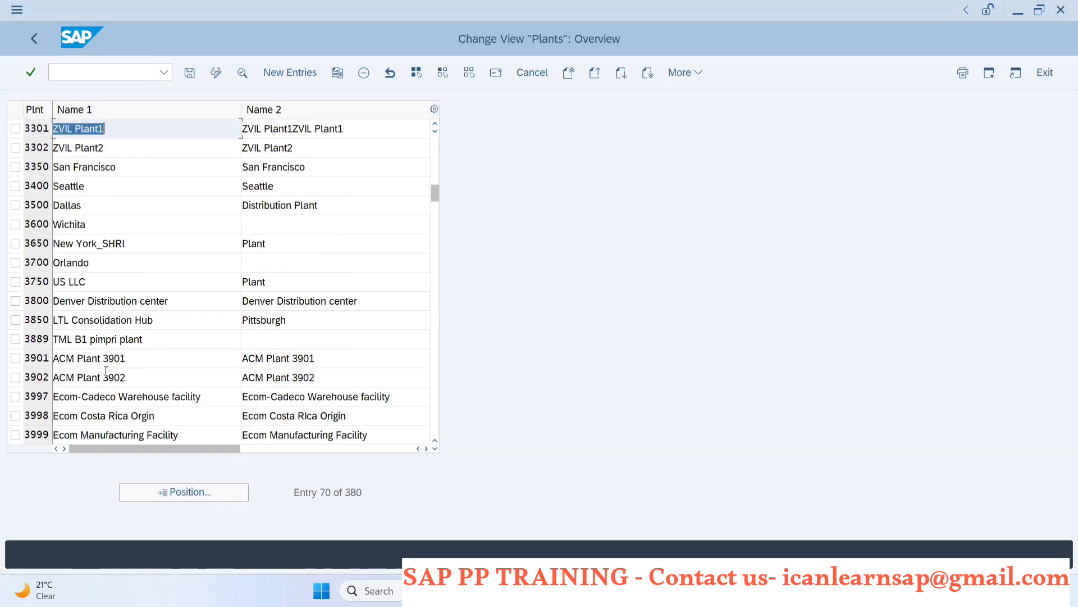
pyautogui.scroll(-2, 106, 372)
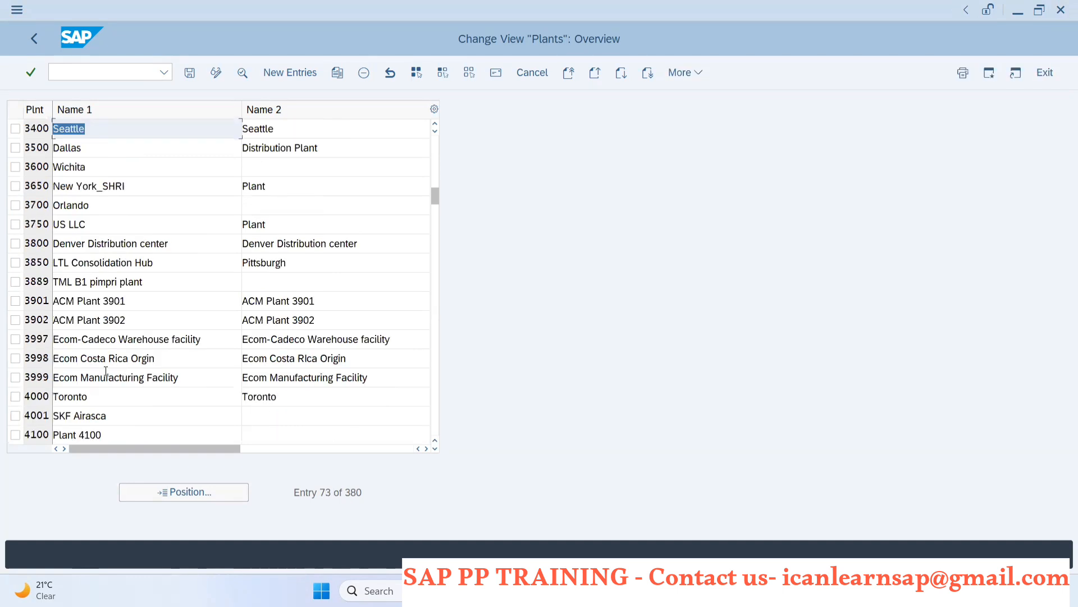
pyautogui.scroll(-1, 107, 375)
pyautogui.scroll(-1, 105, 371)
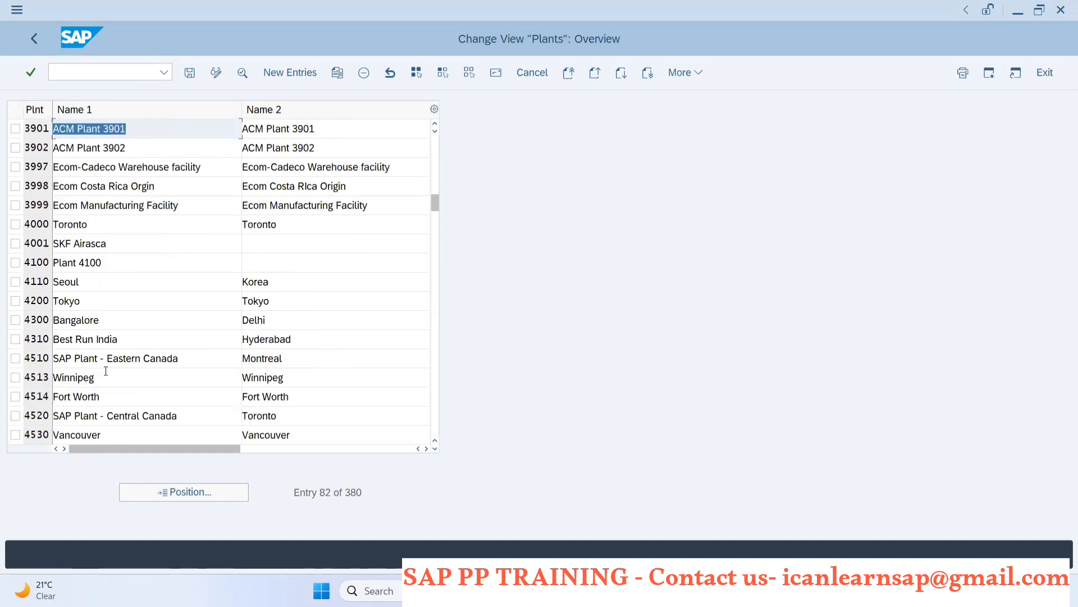
pyautogui.scroll(-3, 106, 370)
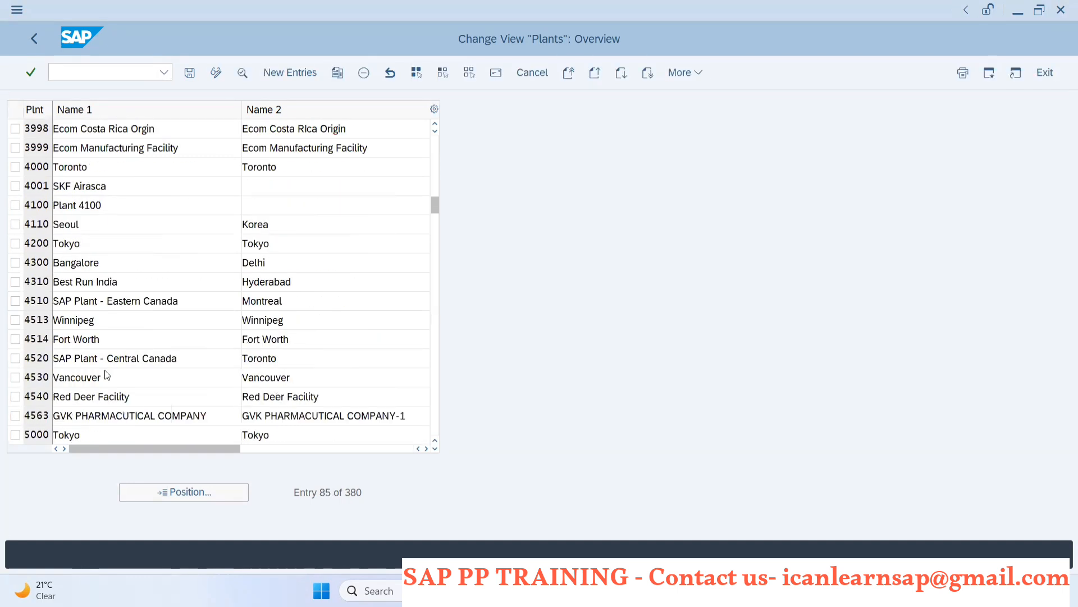
pyautogui.scroll(-1, 106, 371)
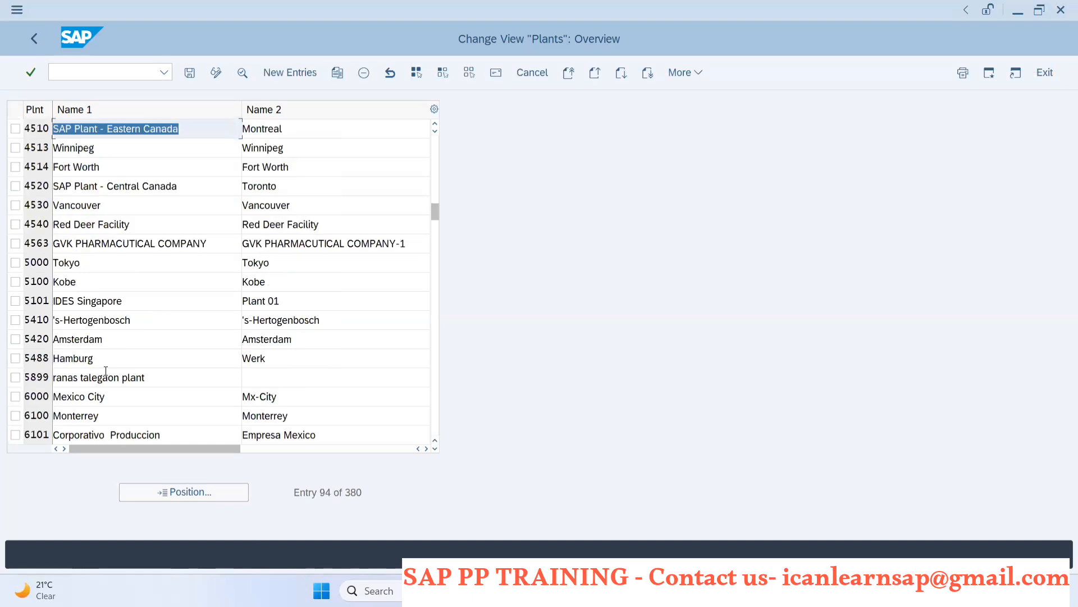
pyautogui.scroll(2, 105, 373)
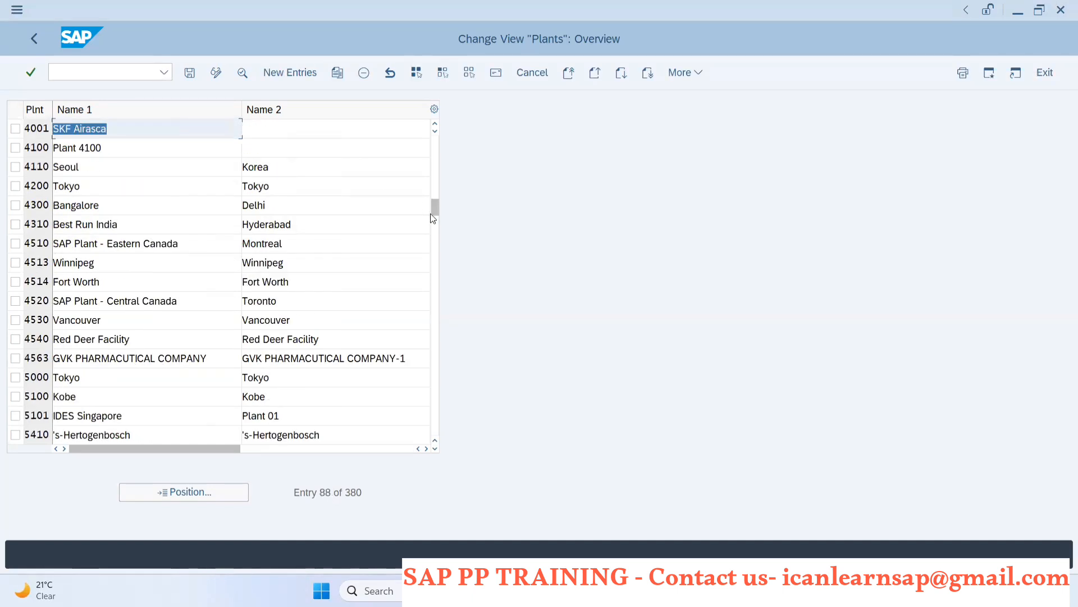
pyautogui.hotkey('ctrl', 'pageup')
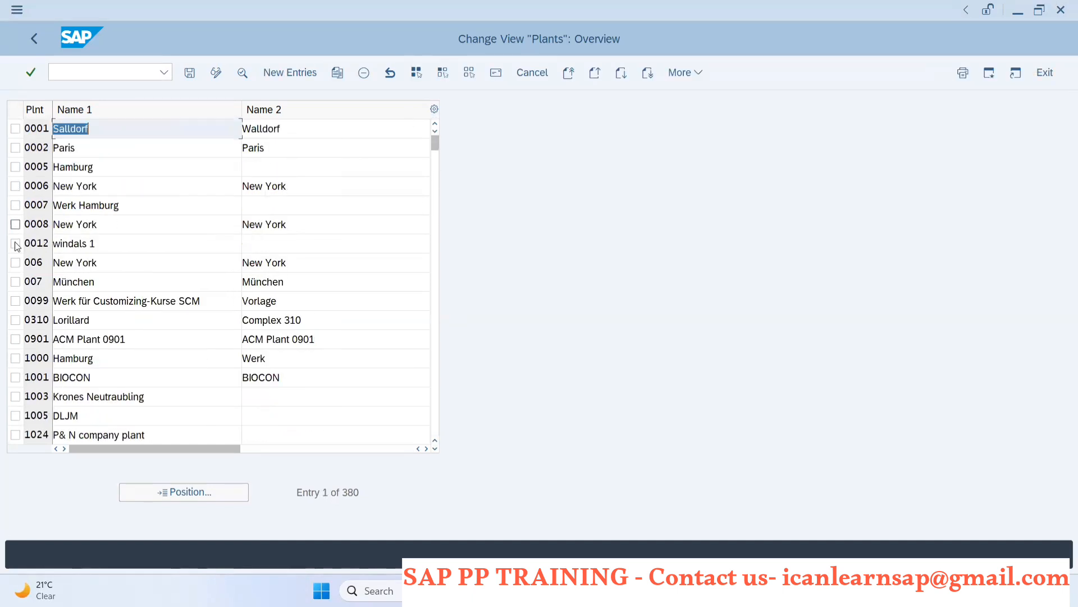
# Copy plant 1000 in the Plants overview as a new entry with plant code 3445.
pyautogui.click(20, 359)
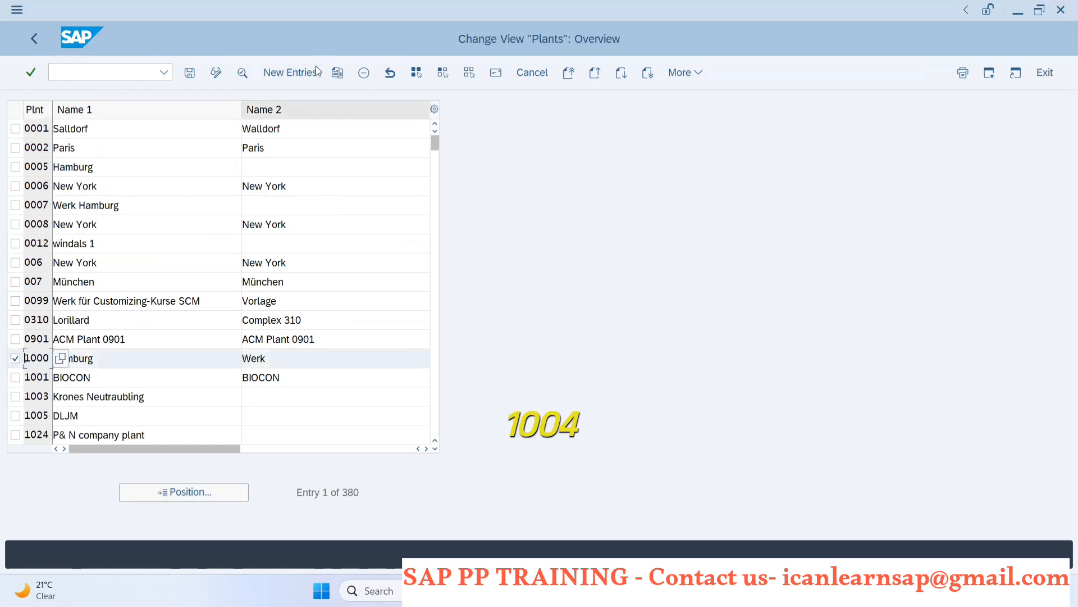
pyautogui.click(337, 72)
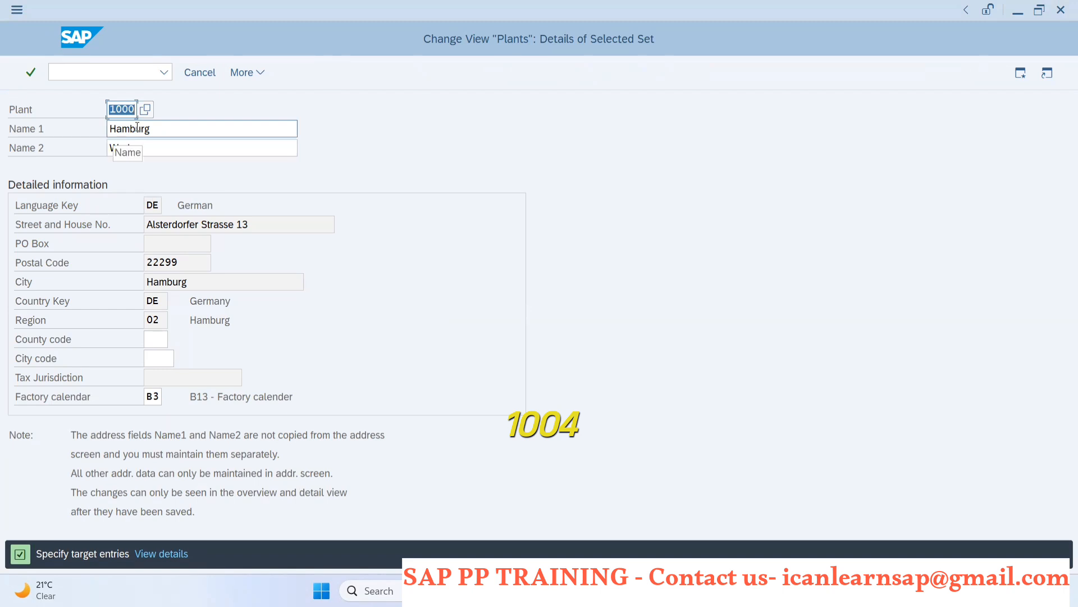
pyautogui.write('344')
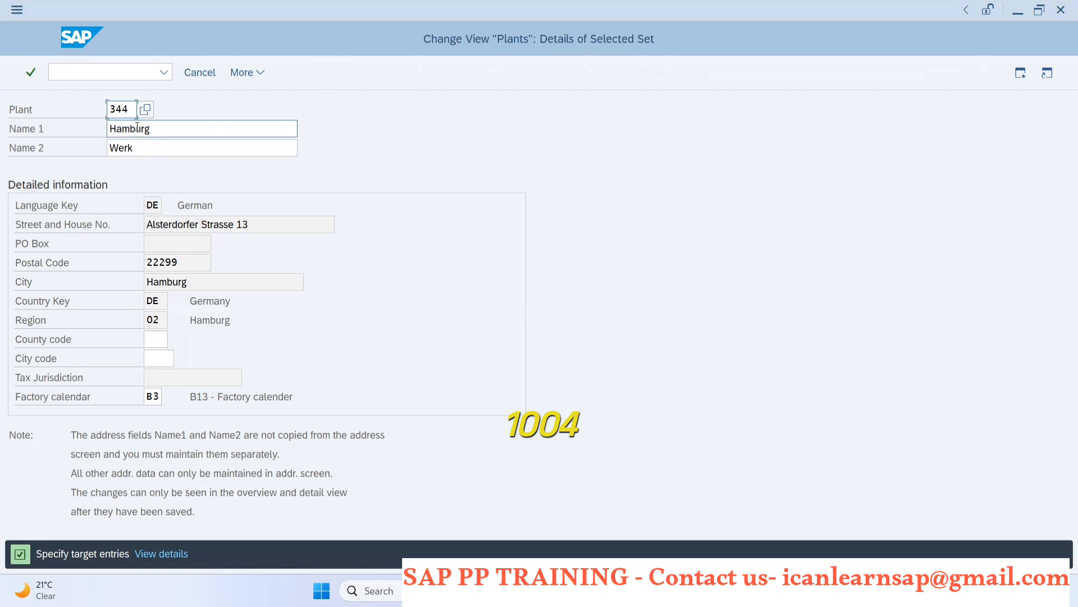
pyautogui.write('5')
# Set Name 1 of the new plant 3445 to B14 Ind Ltd.
pyautogui.click(165, 127)
pyautogui.press('BackSpace')
pyautogui.press('BackSpace')
pyautogui.press('BackSpace')
pyautogui.press('BackSpace')
pyautogui.press('BackSpace')
pyautogui.press('BackSpace')
pyautogui.press('BackSpace')
pyautogui.write('B14 ')
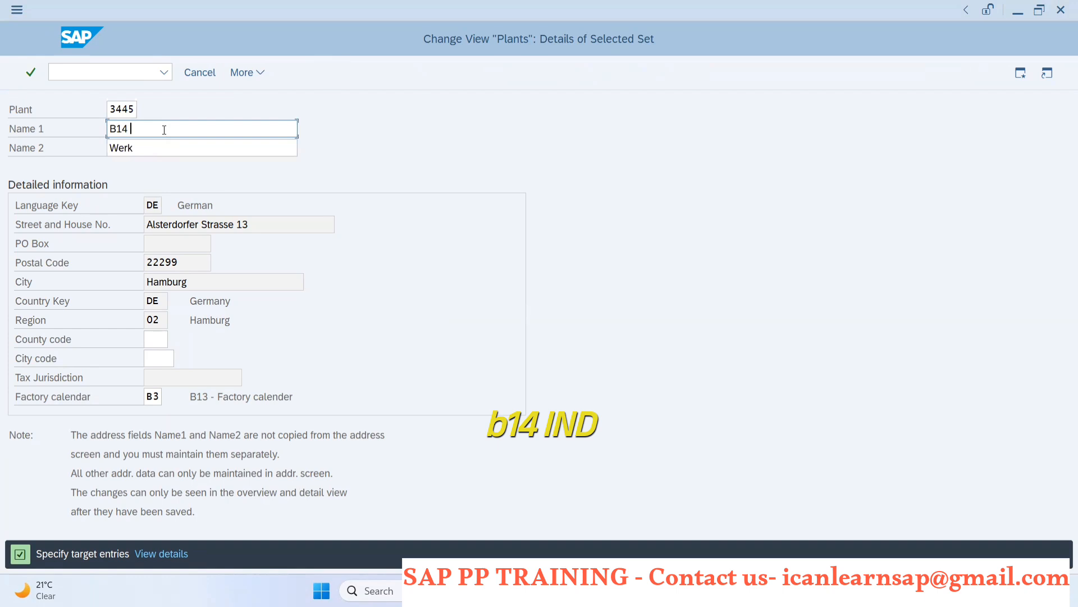
pyautogui.write('Ind L')
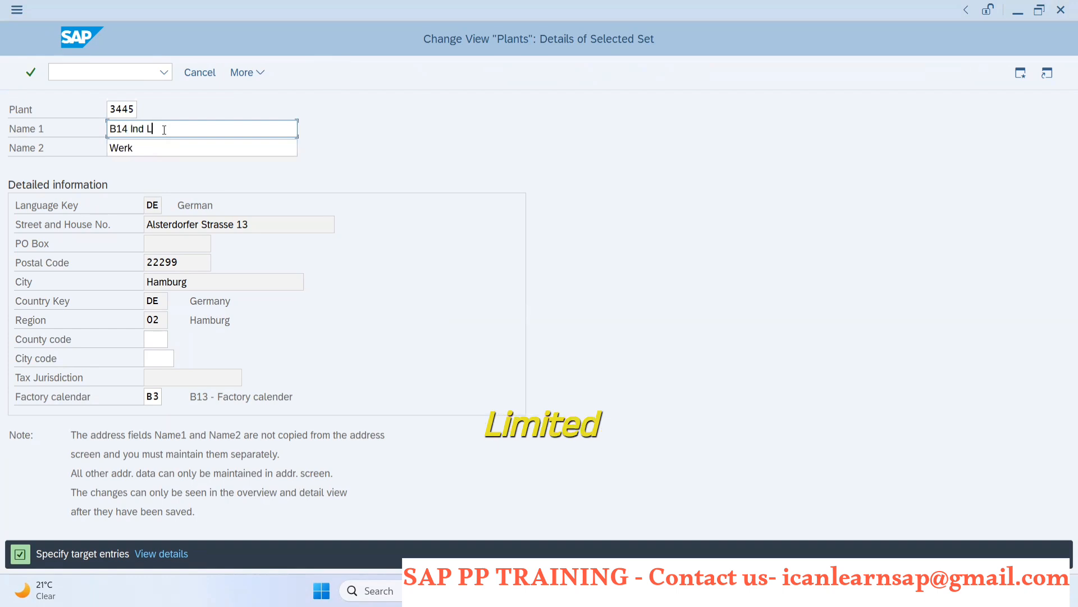
pyautogui.write('td')
# Set Name 2 of plant 3445 to B14.
pyautogui.click(151, 144)
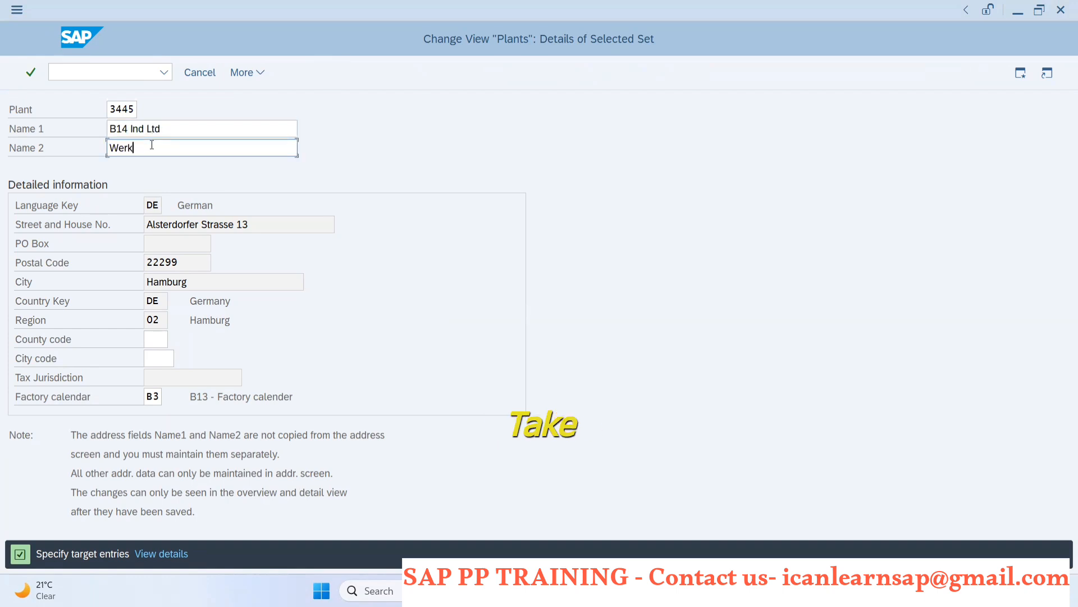
pyautogui.press('BackSpace')
pyautogui.press('BackSpace')
pyautogui.press('BackSpace')
pyautogui.press('BackSpace')
pyautogui.write('B14')
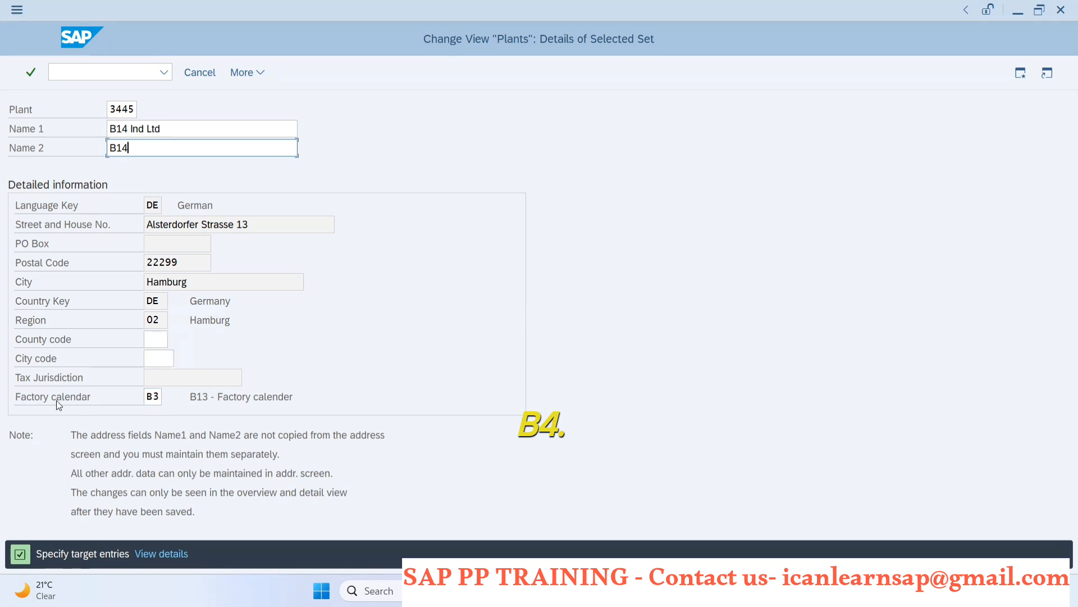
# Set the factory calendar of plant 3445 to B4.
pyautogui.click(161, 398)
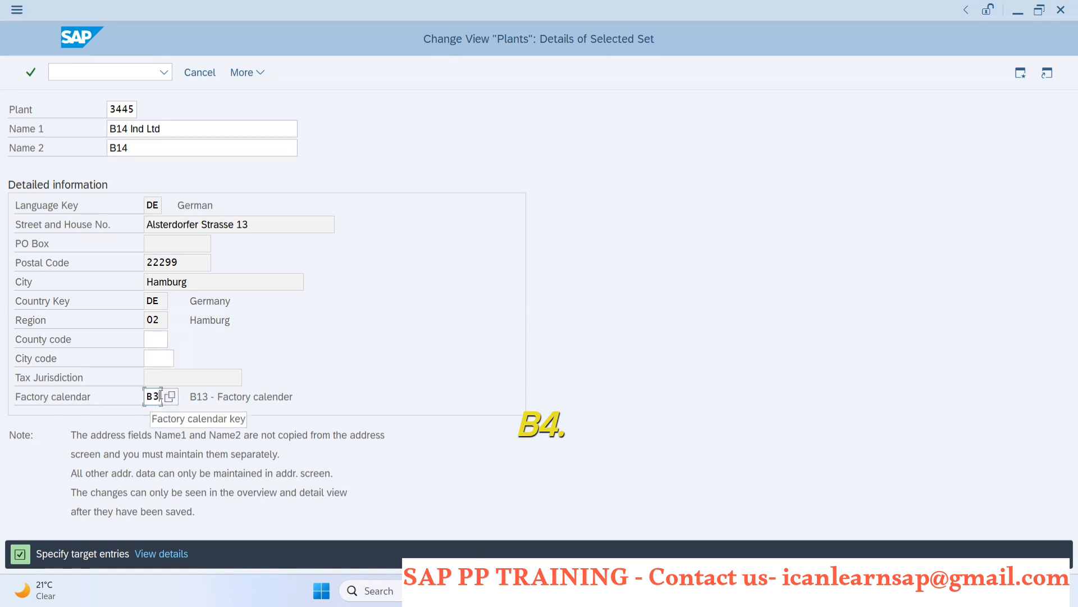
pyautogui.press('BackSpace')
pyautogui.write('4')
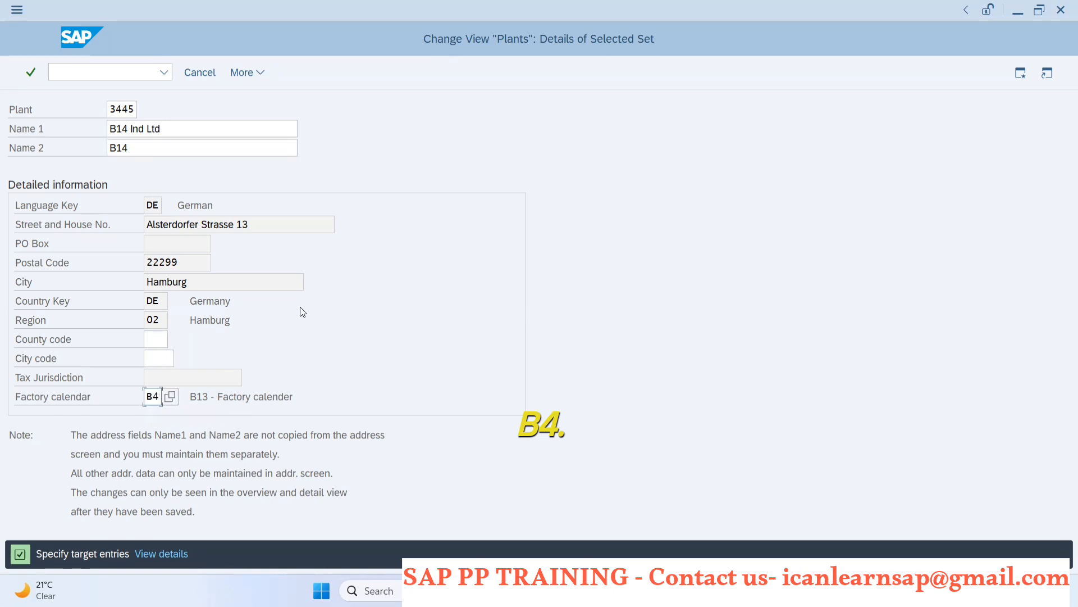
# Confirm the plant copy, exiting address editing without changes, and open the details of plant 3445.
pyautogui.press('Return')
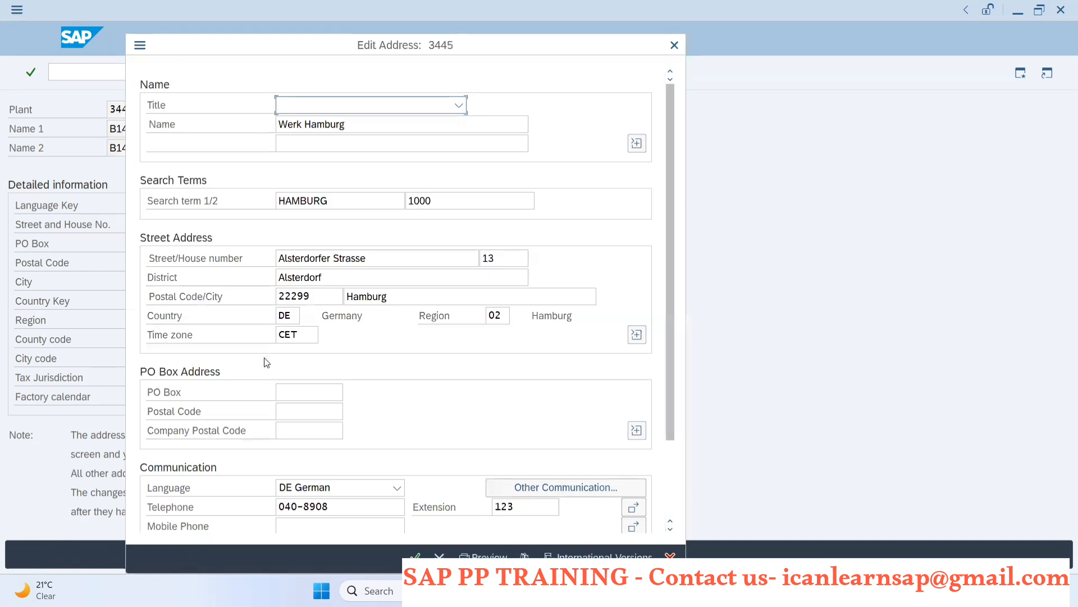
pyautogui.press('Escape')
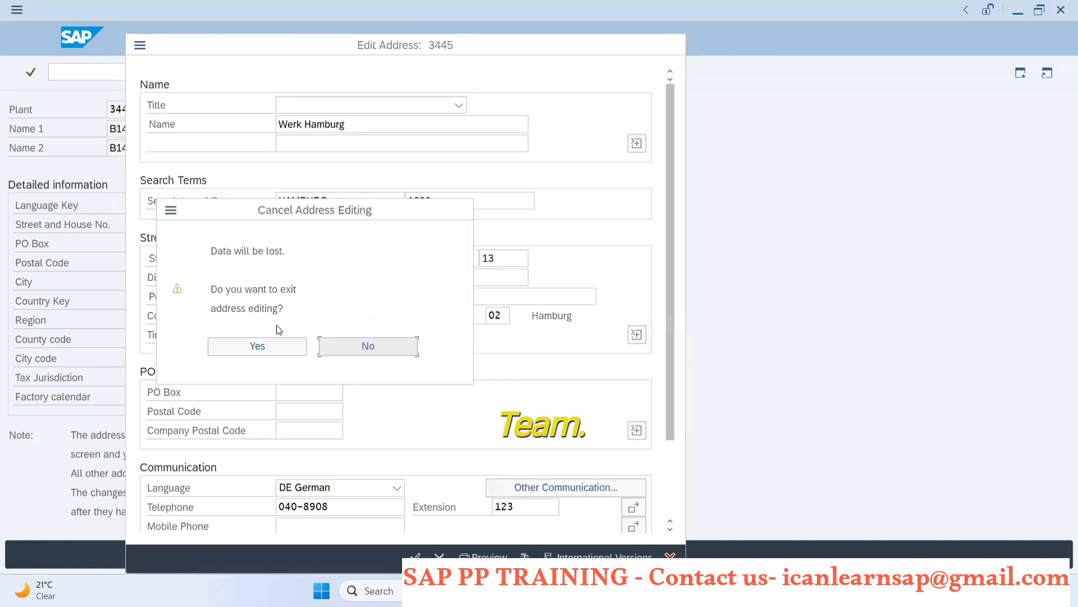
pyautogui.click(281, 346)
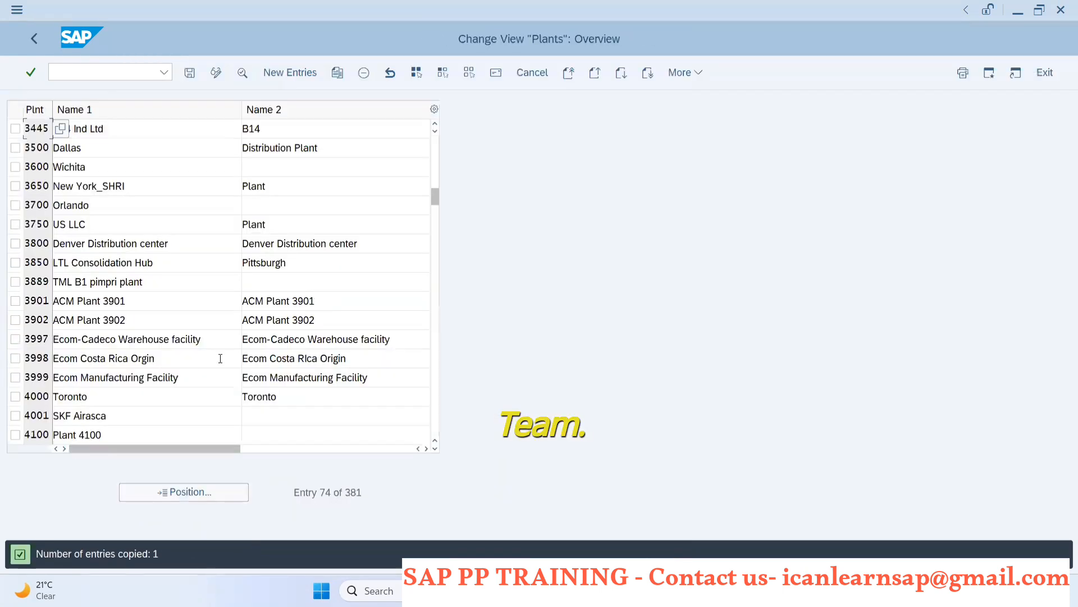
pyautogui.doubleClick(84, 129)
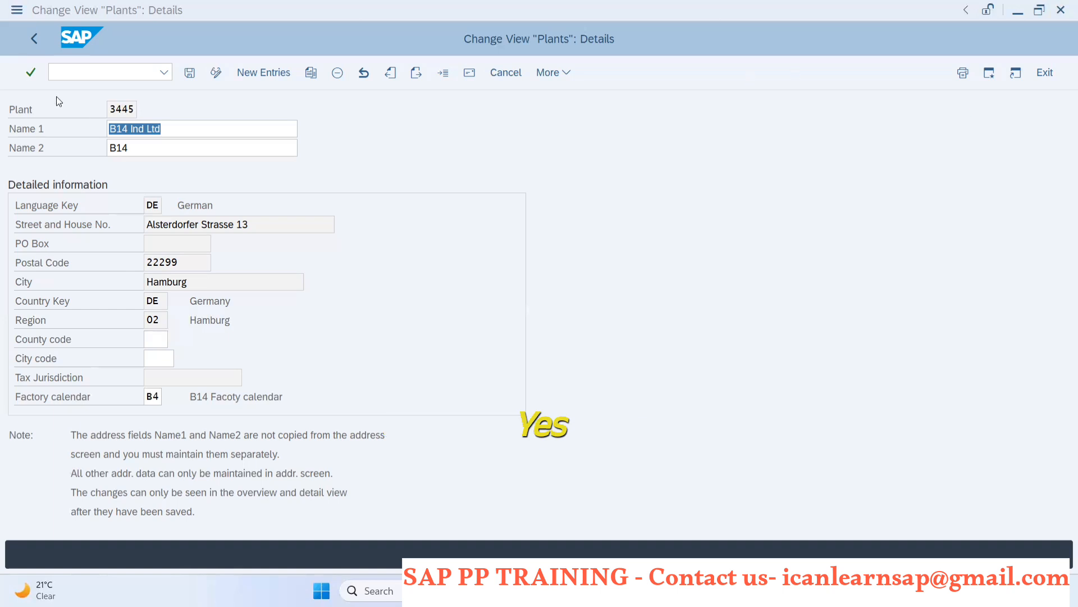
# Run transaction SCAL with /nscal and open the factory calendar overview.
pyautogui.click(102, 68)
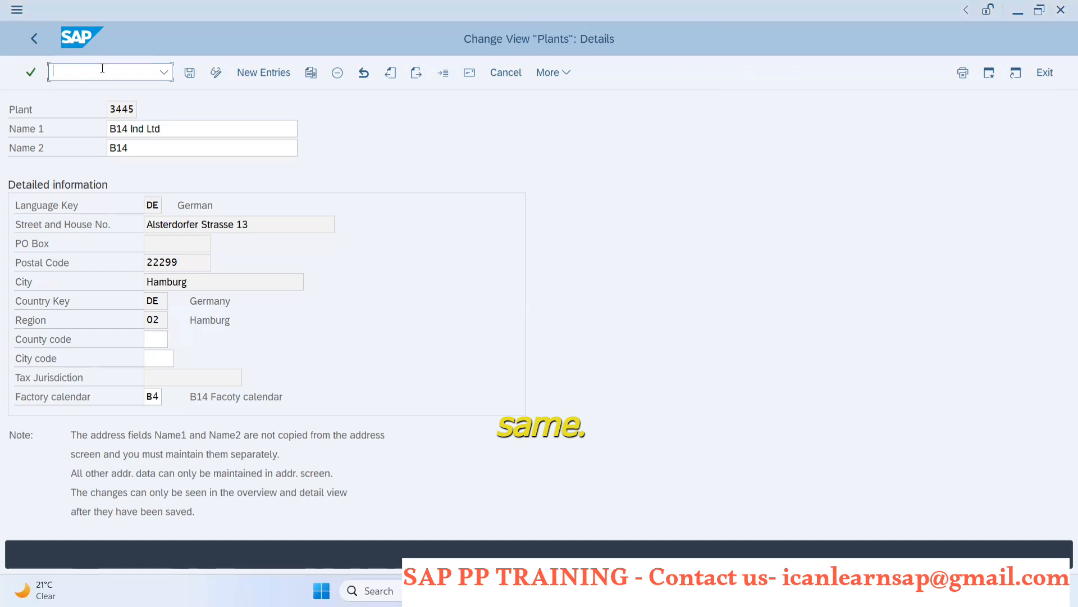
pyautogui.write('/nscal')
pyautogui.press('Return')
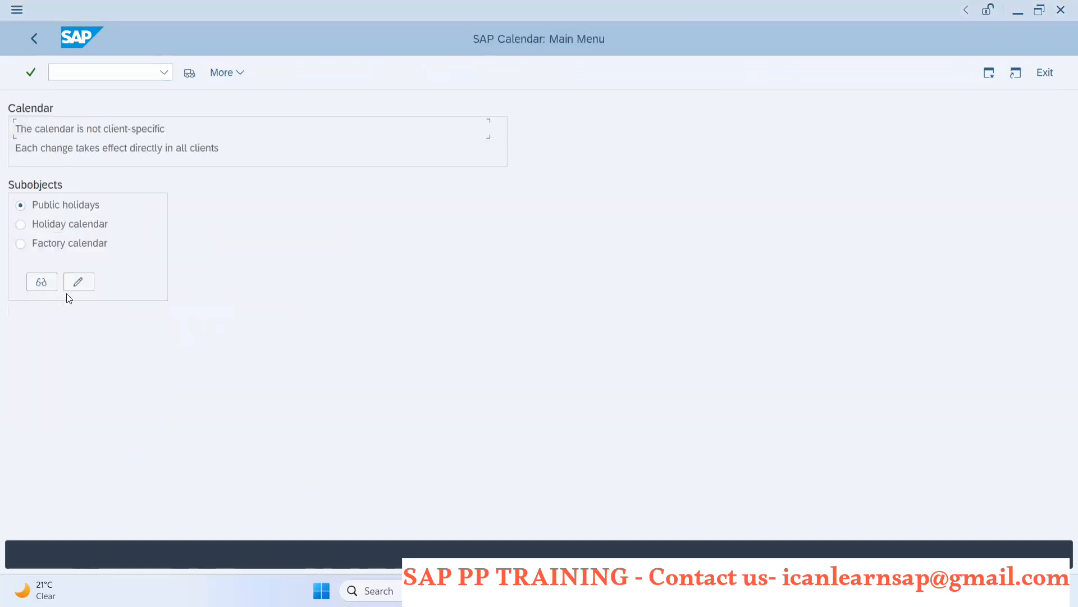
pyautogui.click(78, 284)
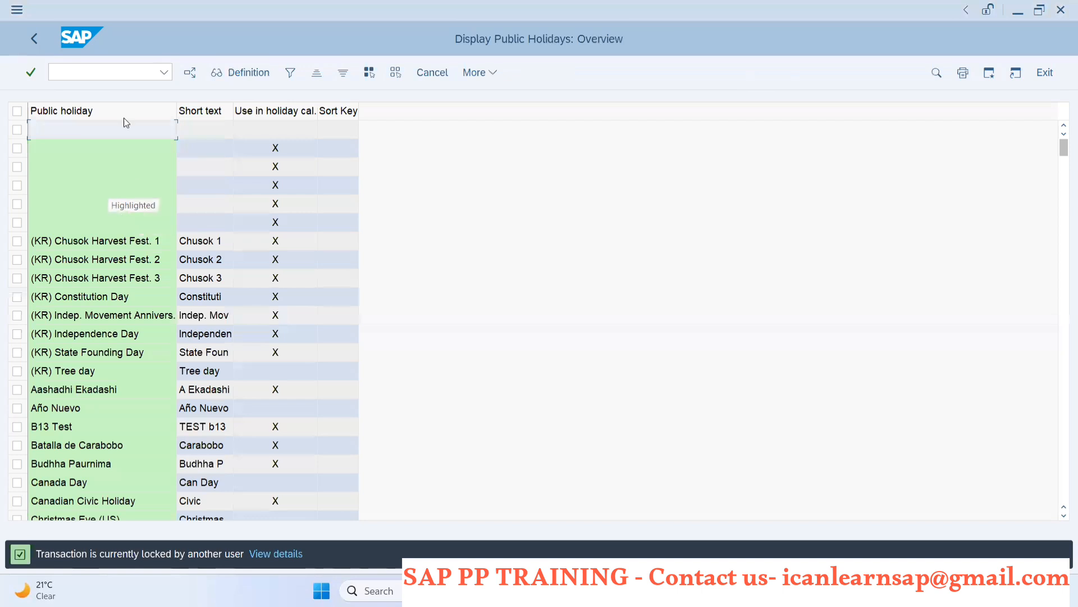
pyautogui.click(32, 39)
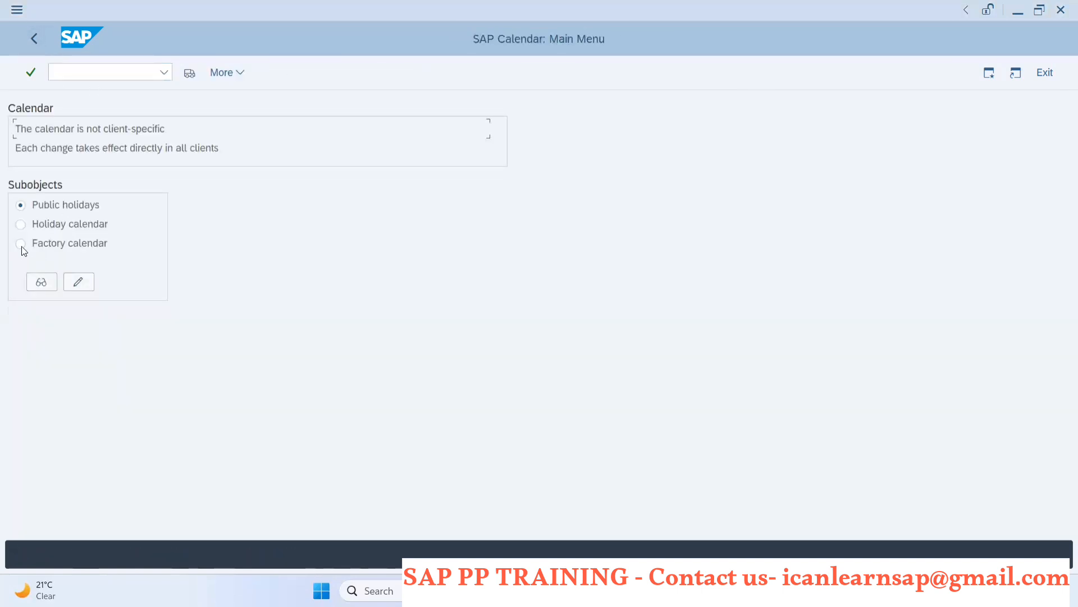
pyautogui.click(21, 244)
pyautogui.click(77, 282)
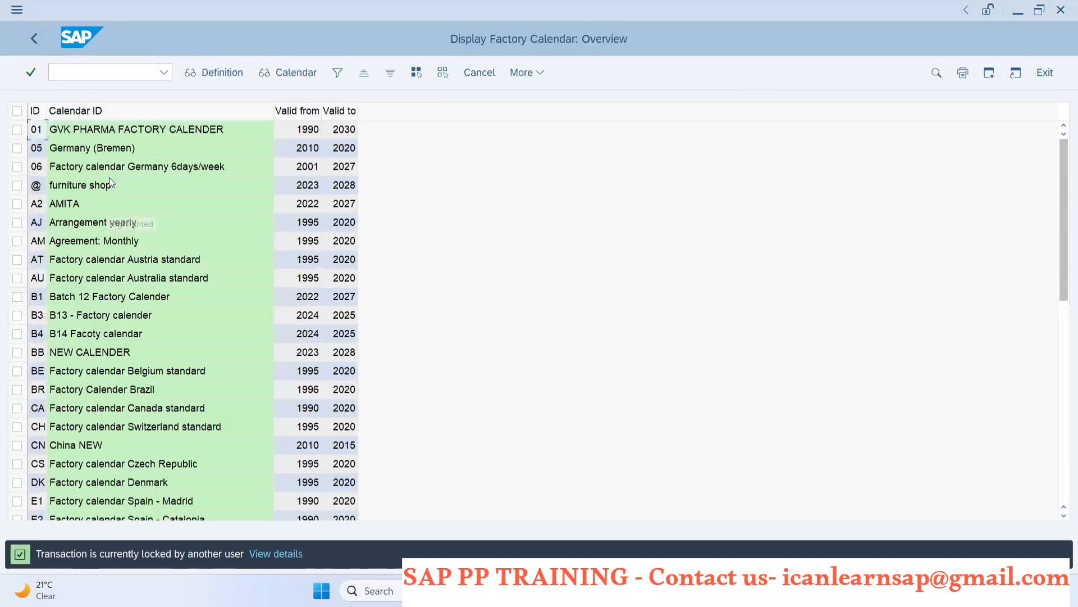
# Examine the definition of factory calendar B4, including its validity, holiday calendar and workdays, and return to the overview.
pyautogui.click(17, 333)
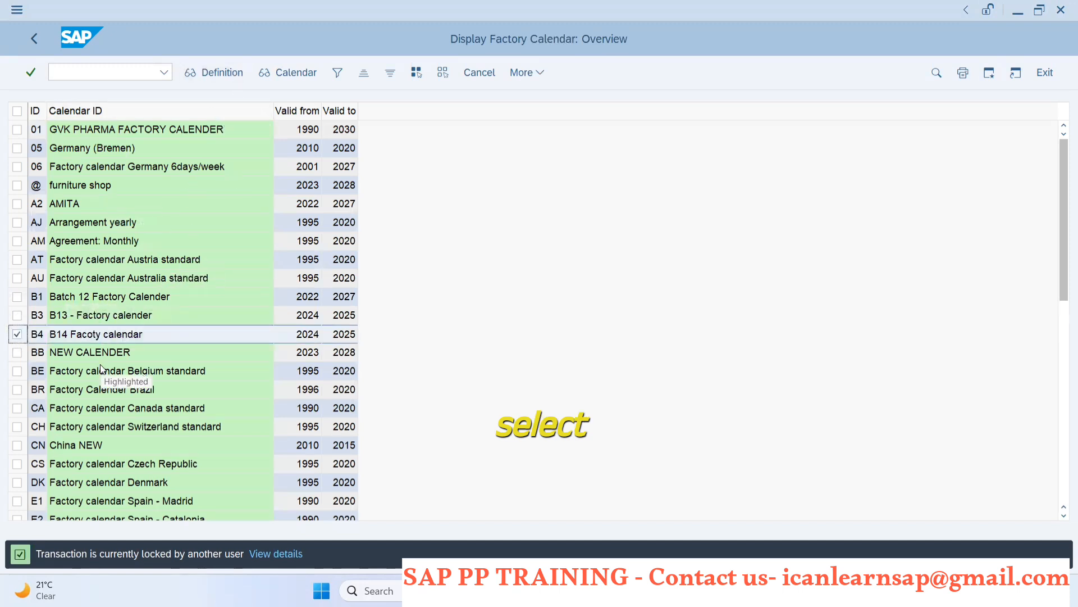
pyautogui.doubleClick(100, 337)
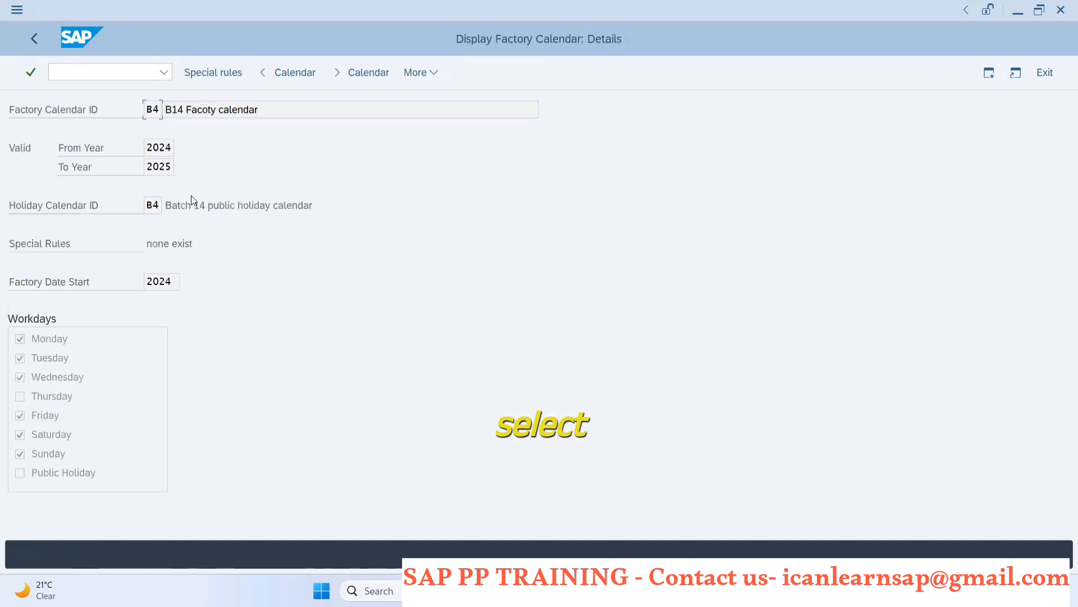
pyautogui.click(27, 42)
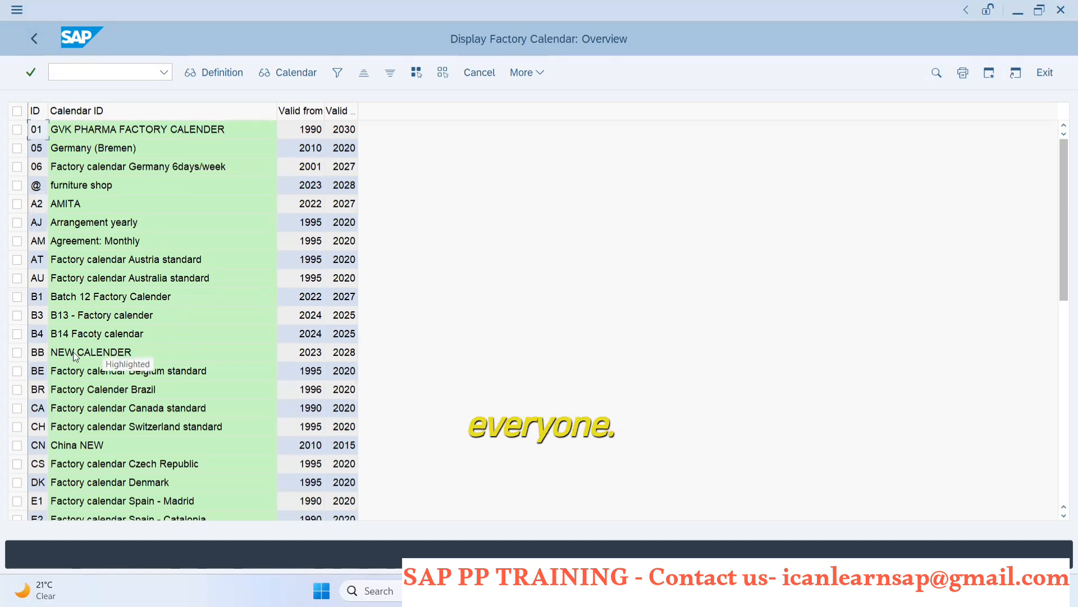
pyautogui.click(17, 333)
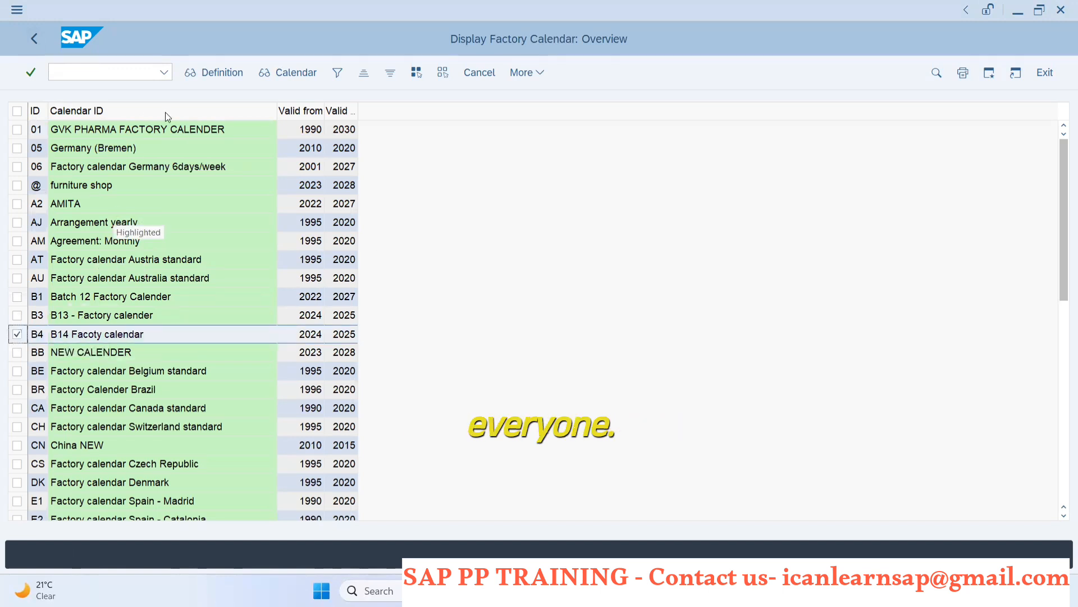
pyautogui.click(209, 71)
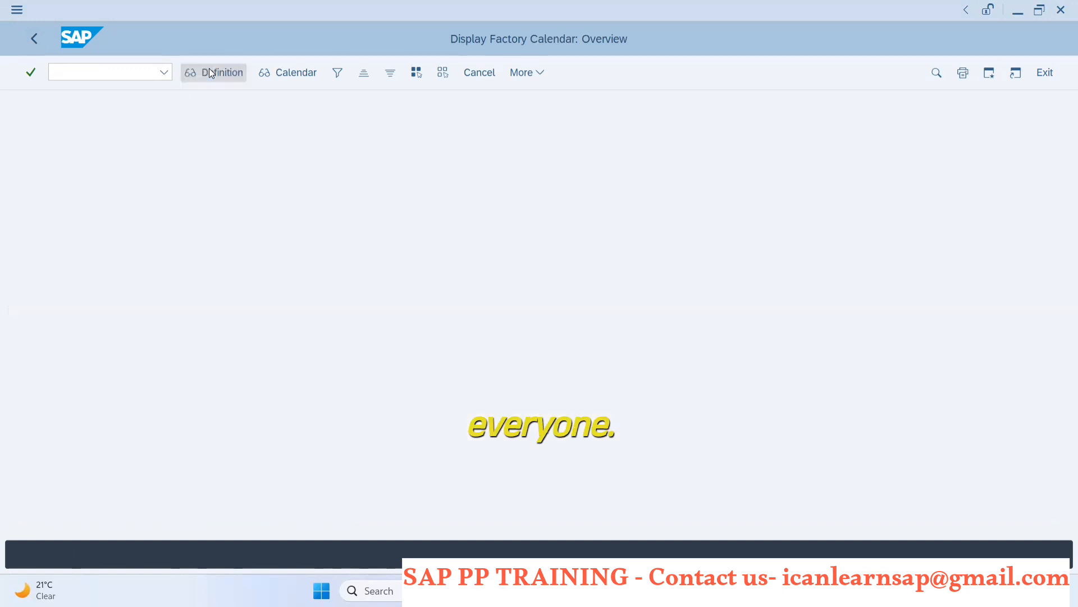
pyautogui.click(34, 39)
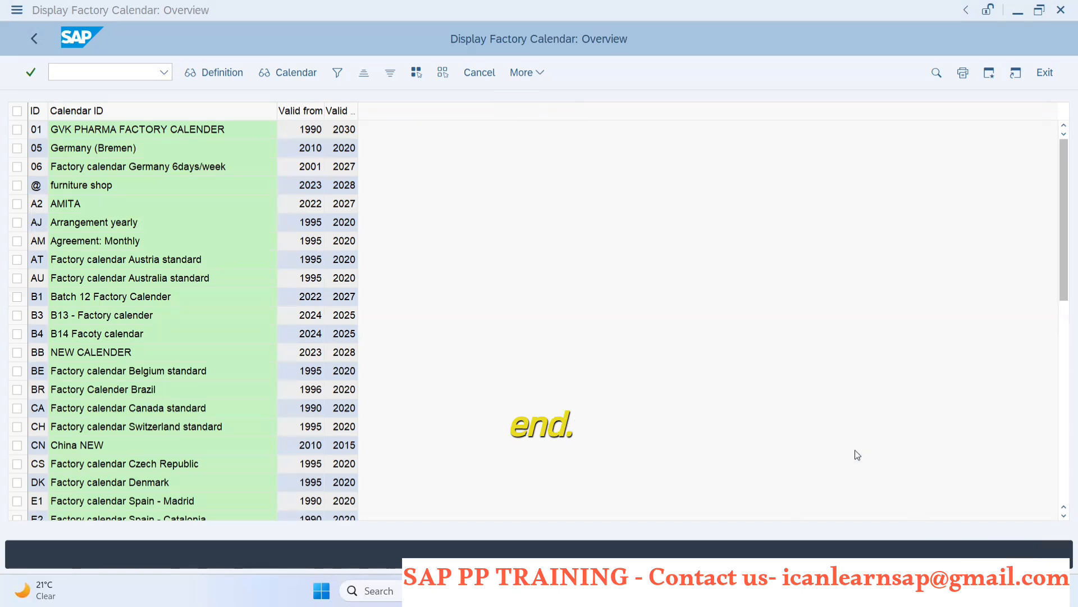
# Examine the weekdays of April and May 2024 in the Windows calendar and close it.
pyautogui.press('super+n')
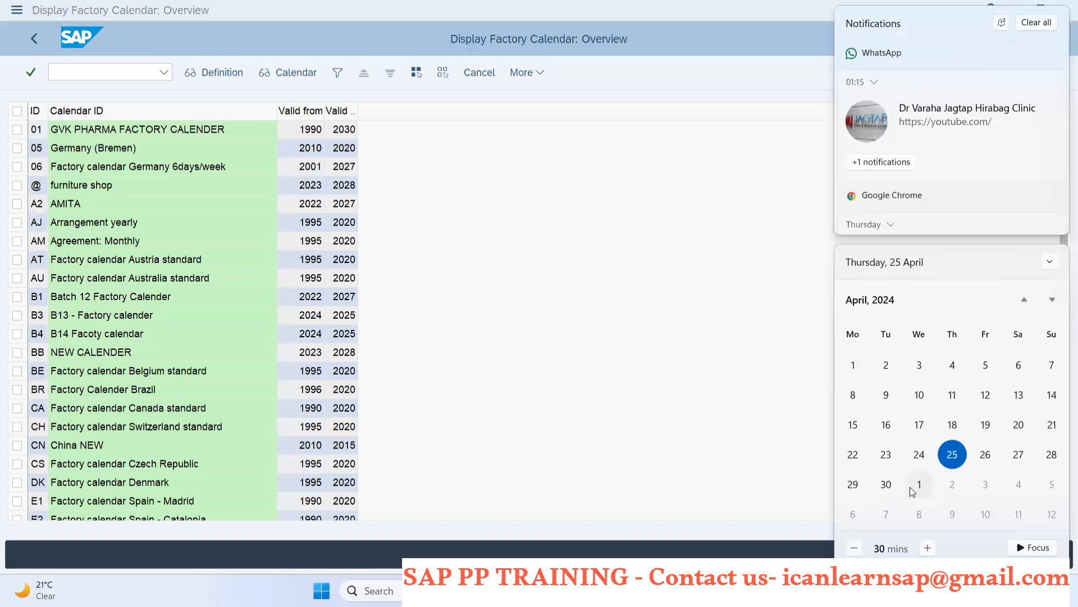
pyautogui.click(733, 455)
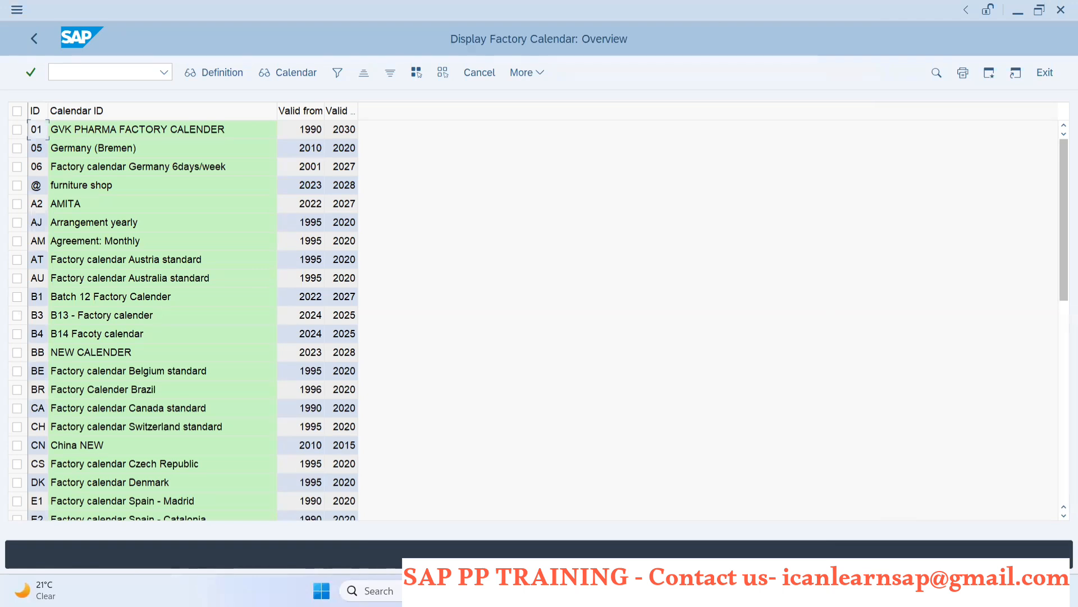
pyautogui.click(1042, 590)
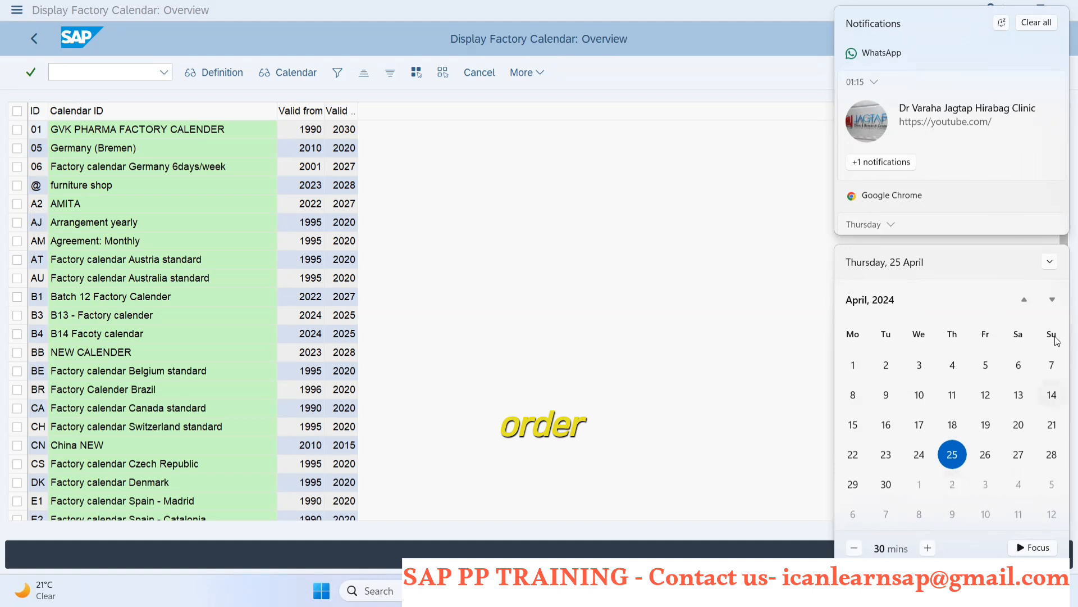
pyautogui.click(1053, 301)
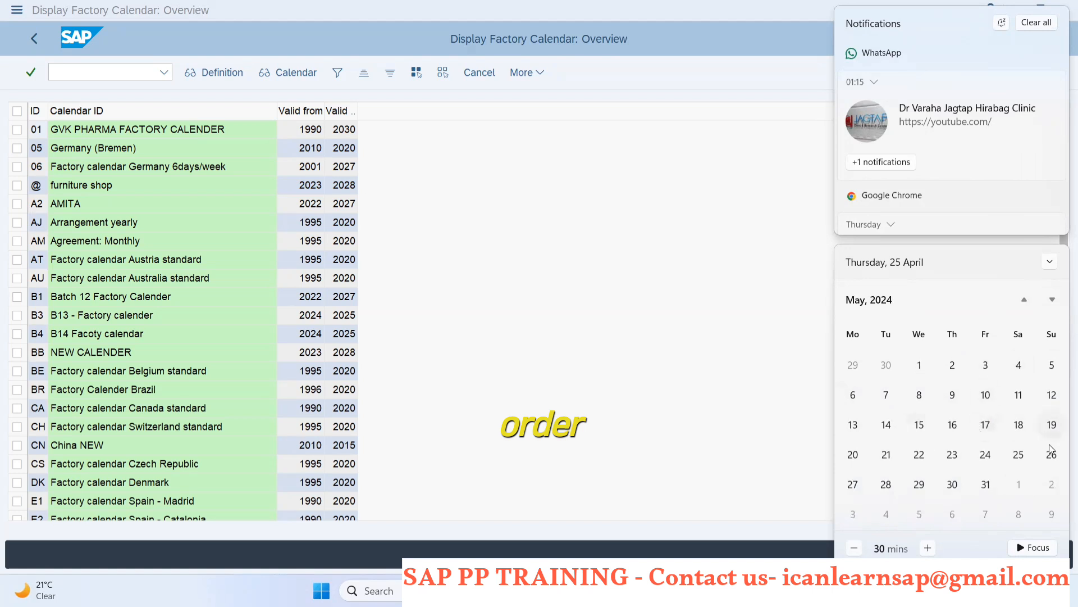
pyautogui.click(586, 325)
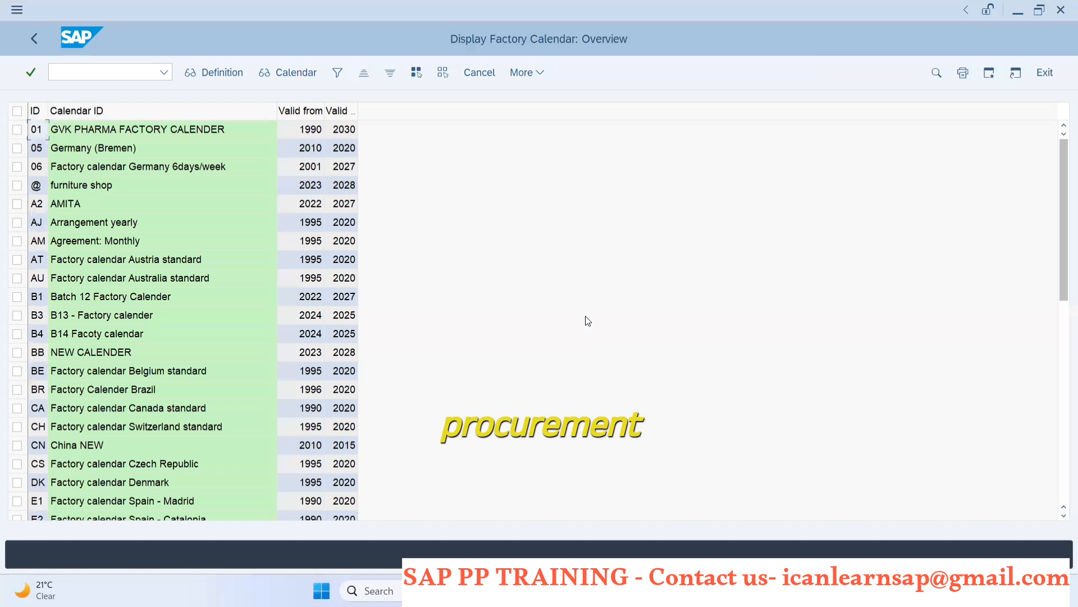